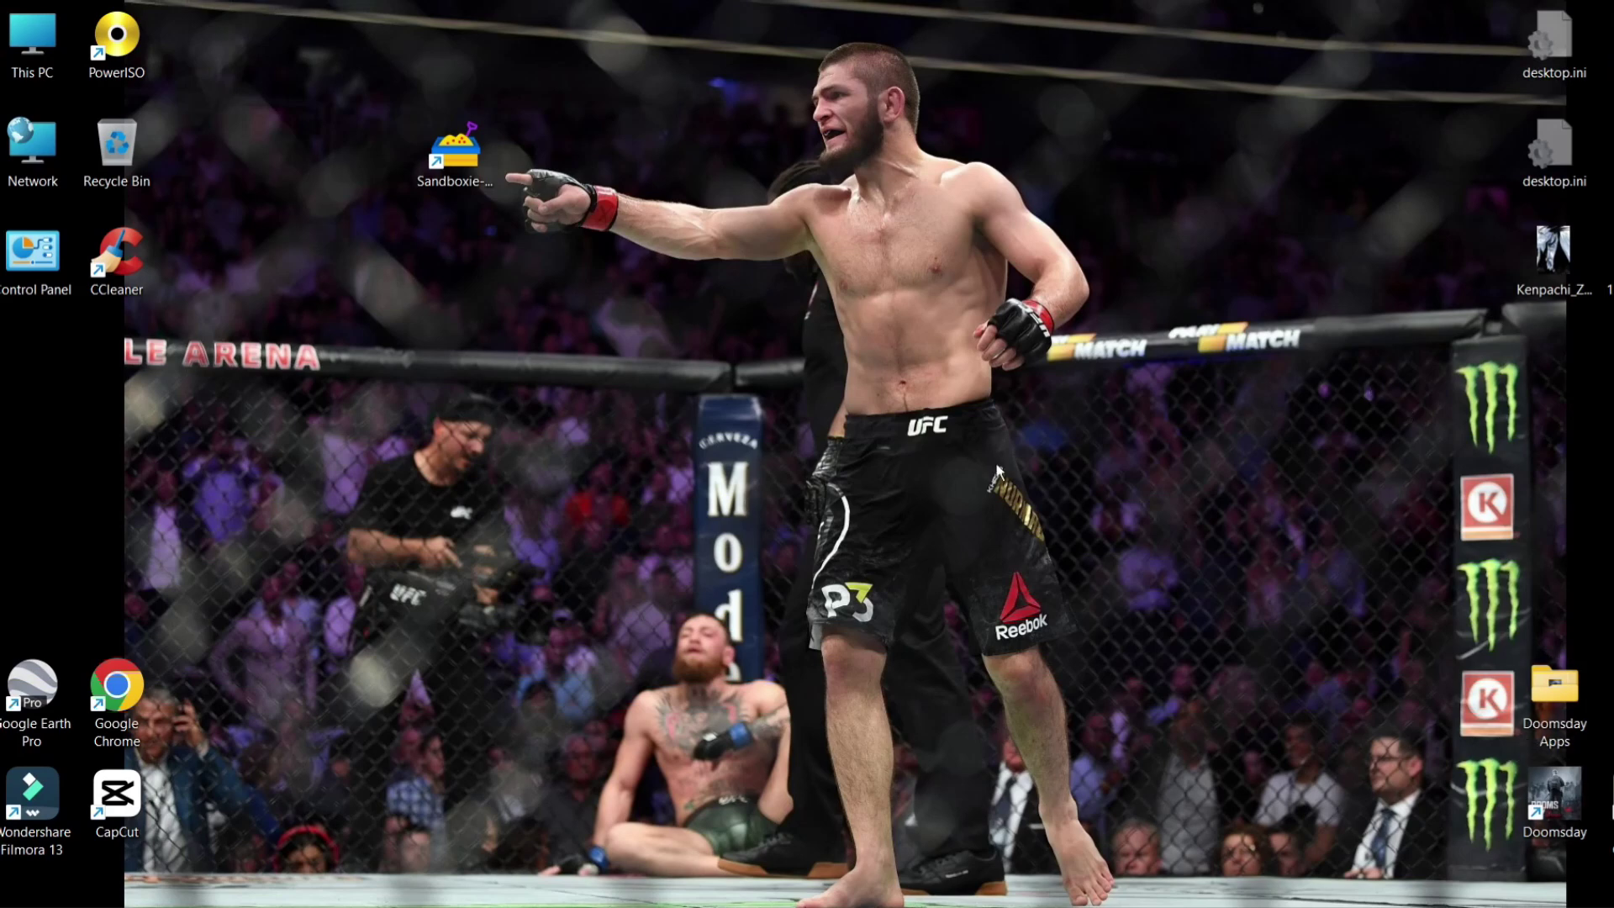
# - Move the Window Resizer shortcut out of the Doomsday Apps folder onto the desktop and close the folder
pyautogui.click(447, 180)
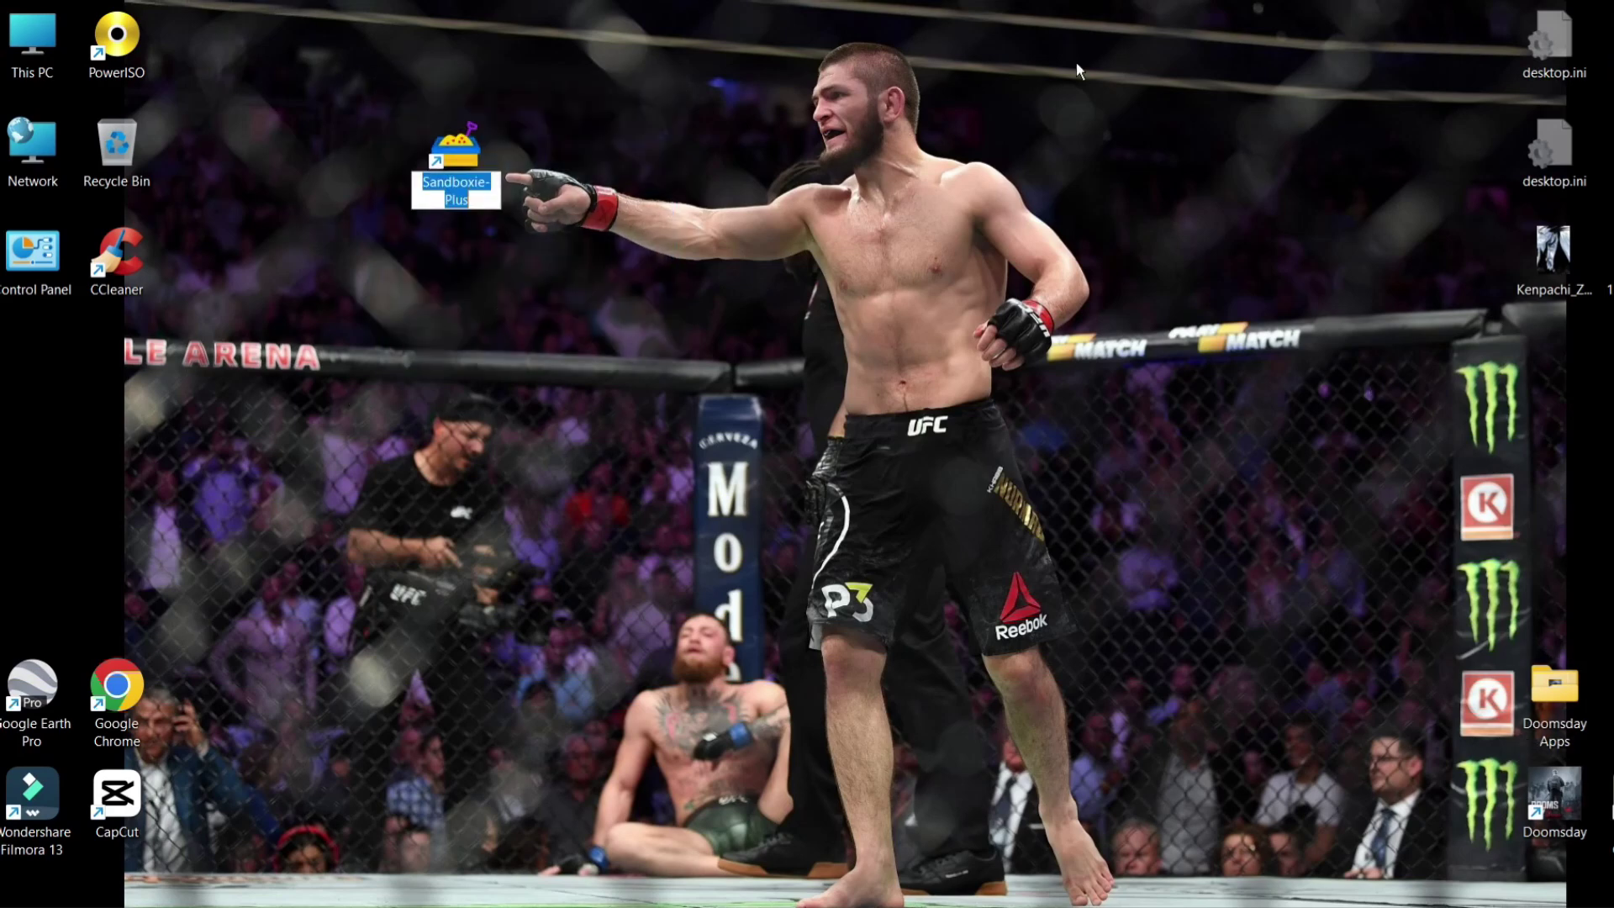
pyautogui.doubleClick(1555, 699)
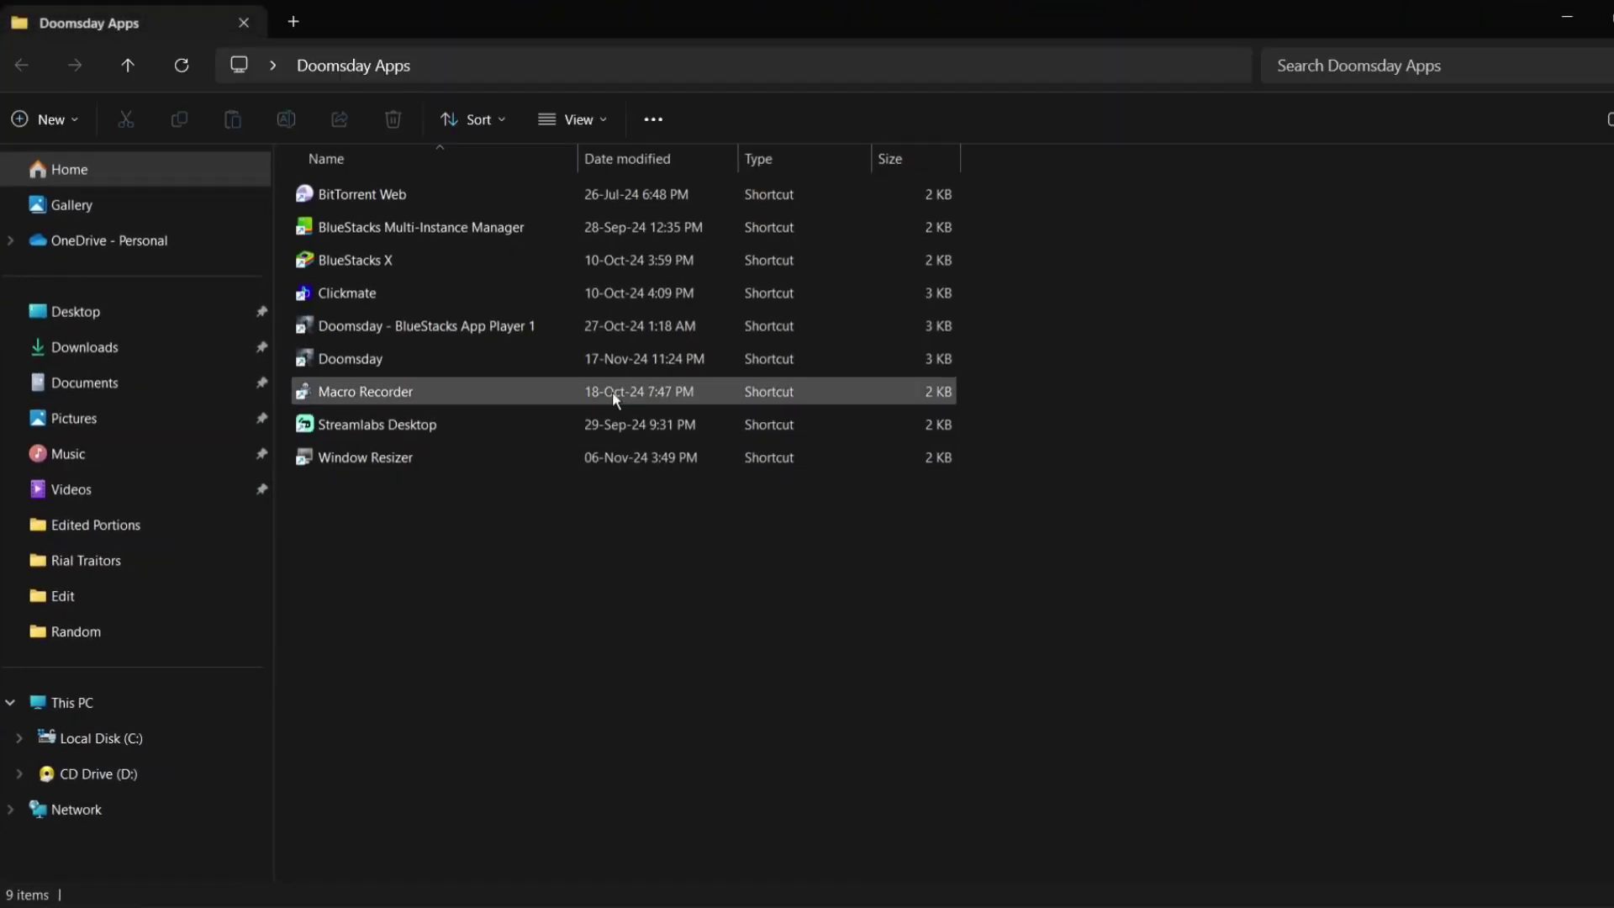
pyautogui.click(412, 457)
pyautogui.doubleClick(617, 17)
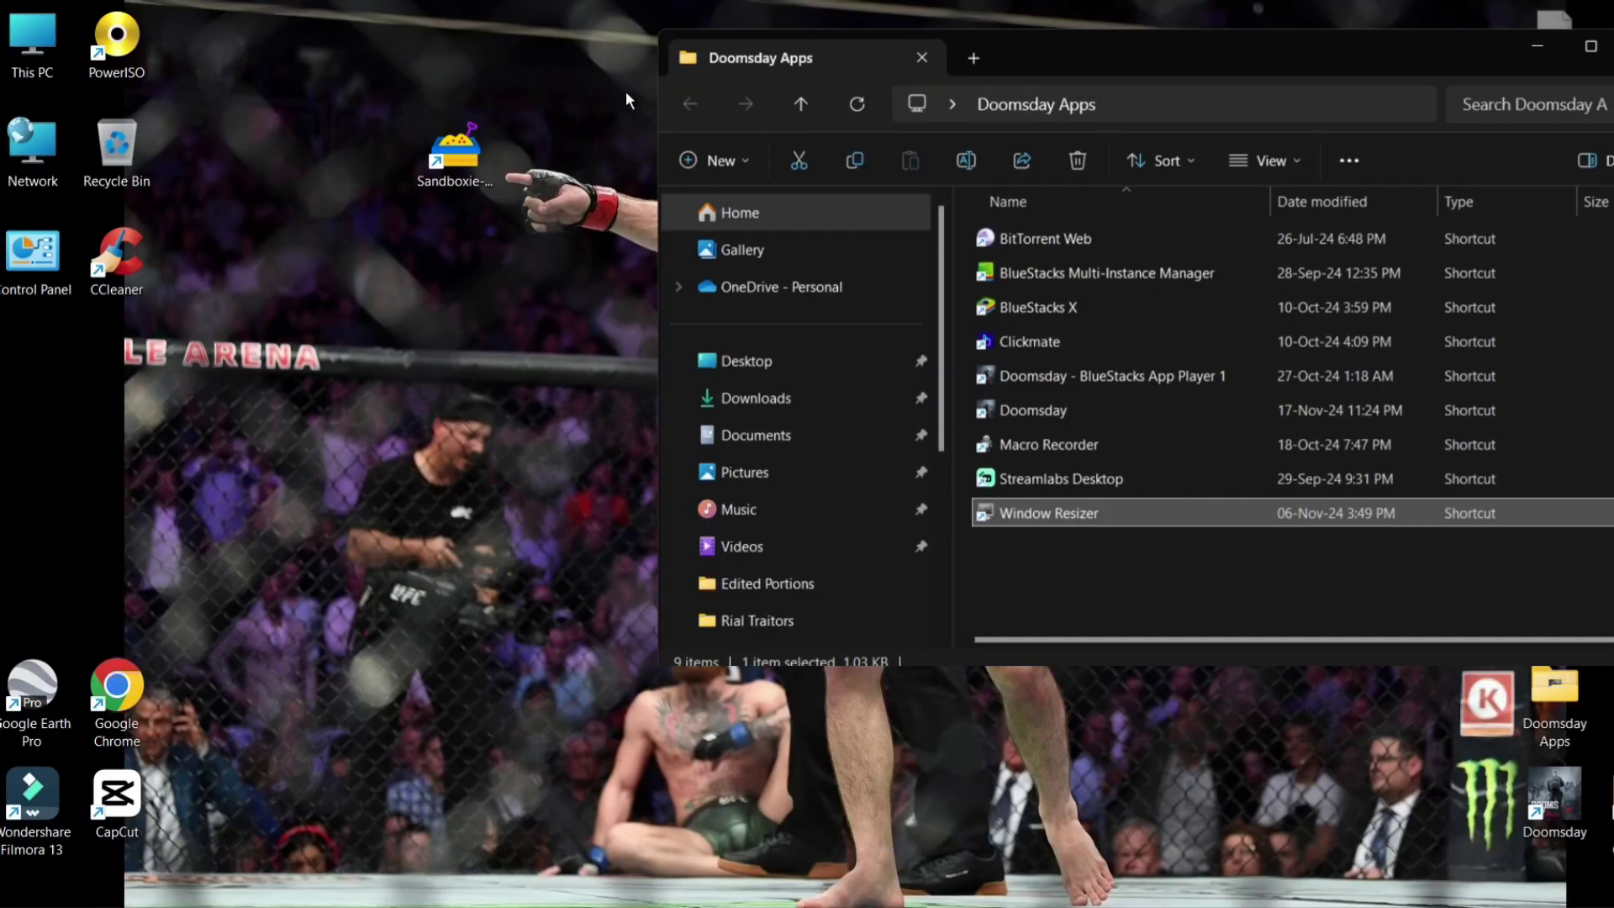
pyautogui.moveTo(1098, 503); pyautogui.dragTo(698, 778)
pyautogui.hotkey('alt', 'F4')
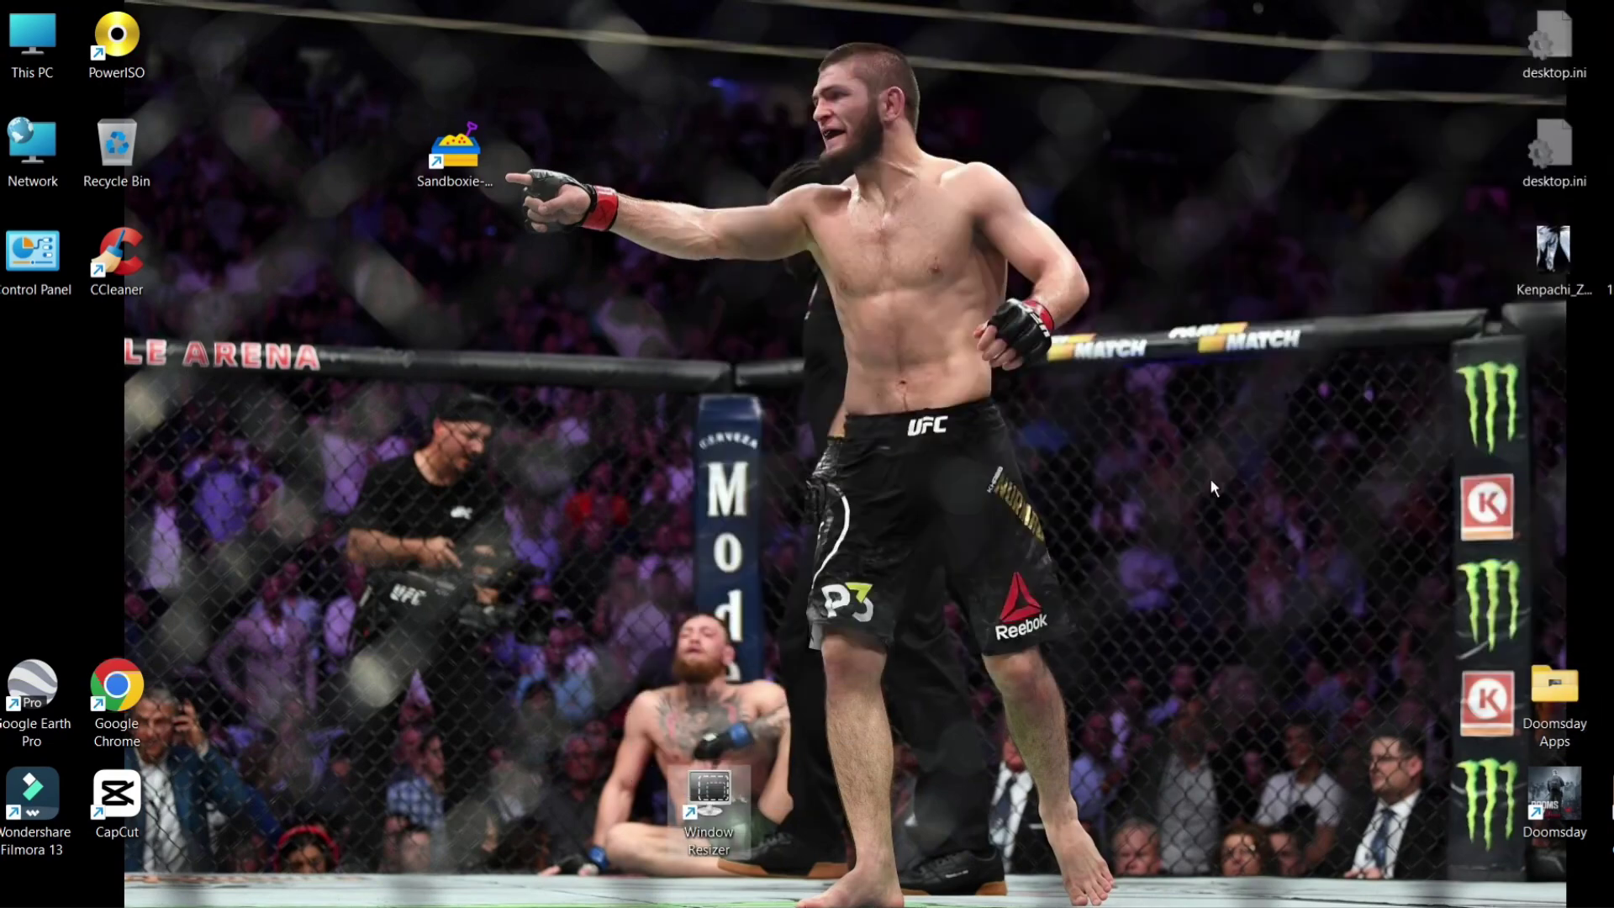
pyautogui.click(789, 772)
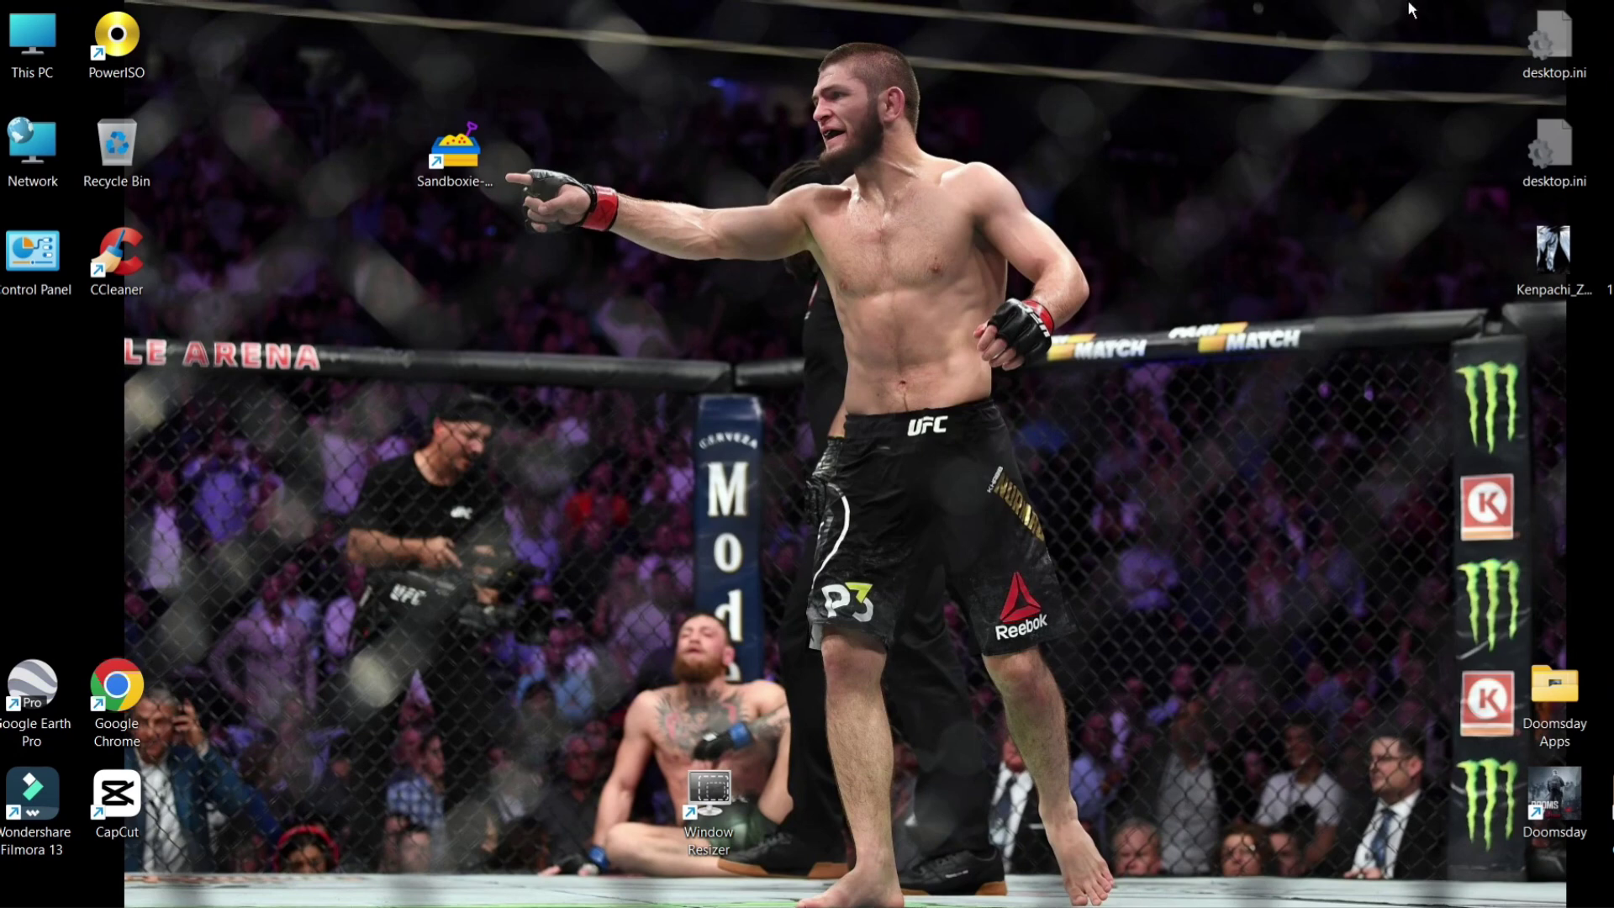
pyautogui.moveTo(1410, 2); pyautogui.dragTo(252, 743)
pyautogui.click(773, 718)
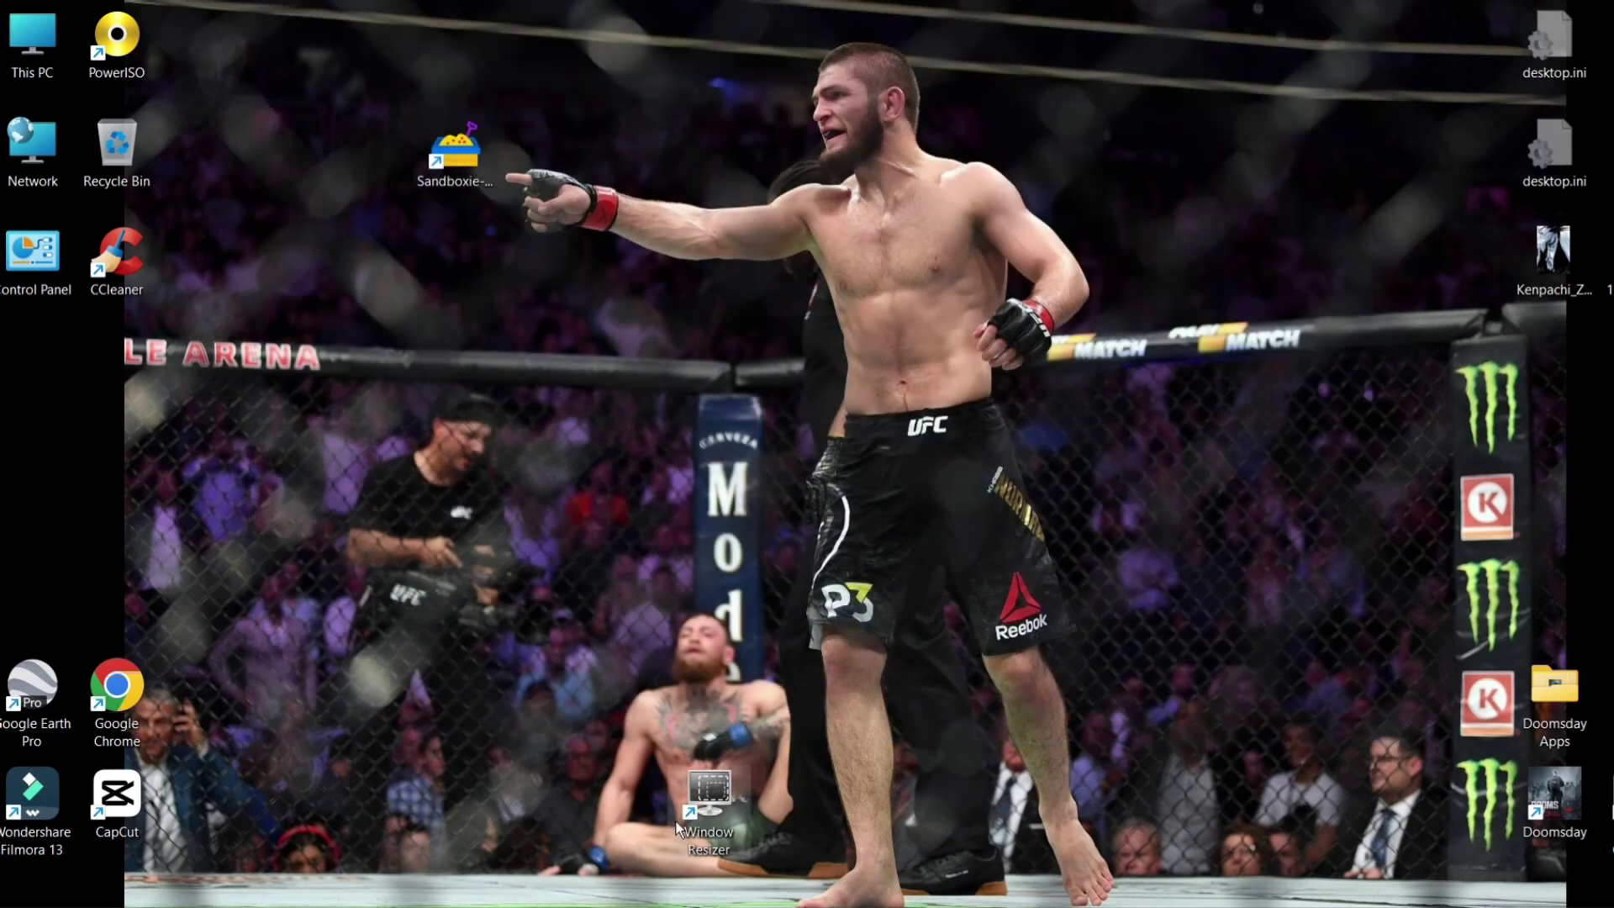
pyautogui.moveTo(858, 691); pyautogui.dragTo(573, 881)
# - Launch Window Resizer past its trial notice and resize the first listed Doomsday: Last Survivors window to about 400 by 300
pyautogui.doubleClick(719, 815)
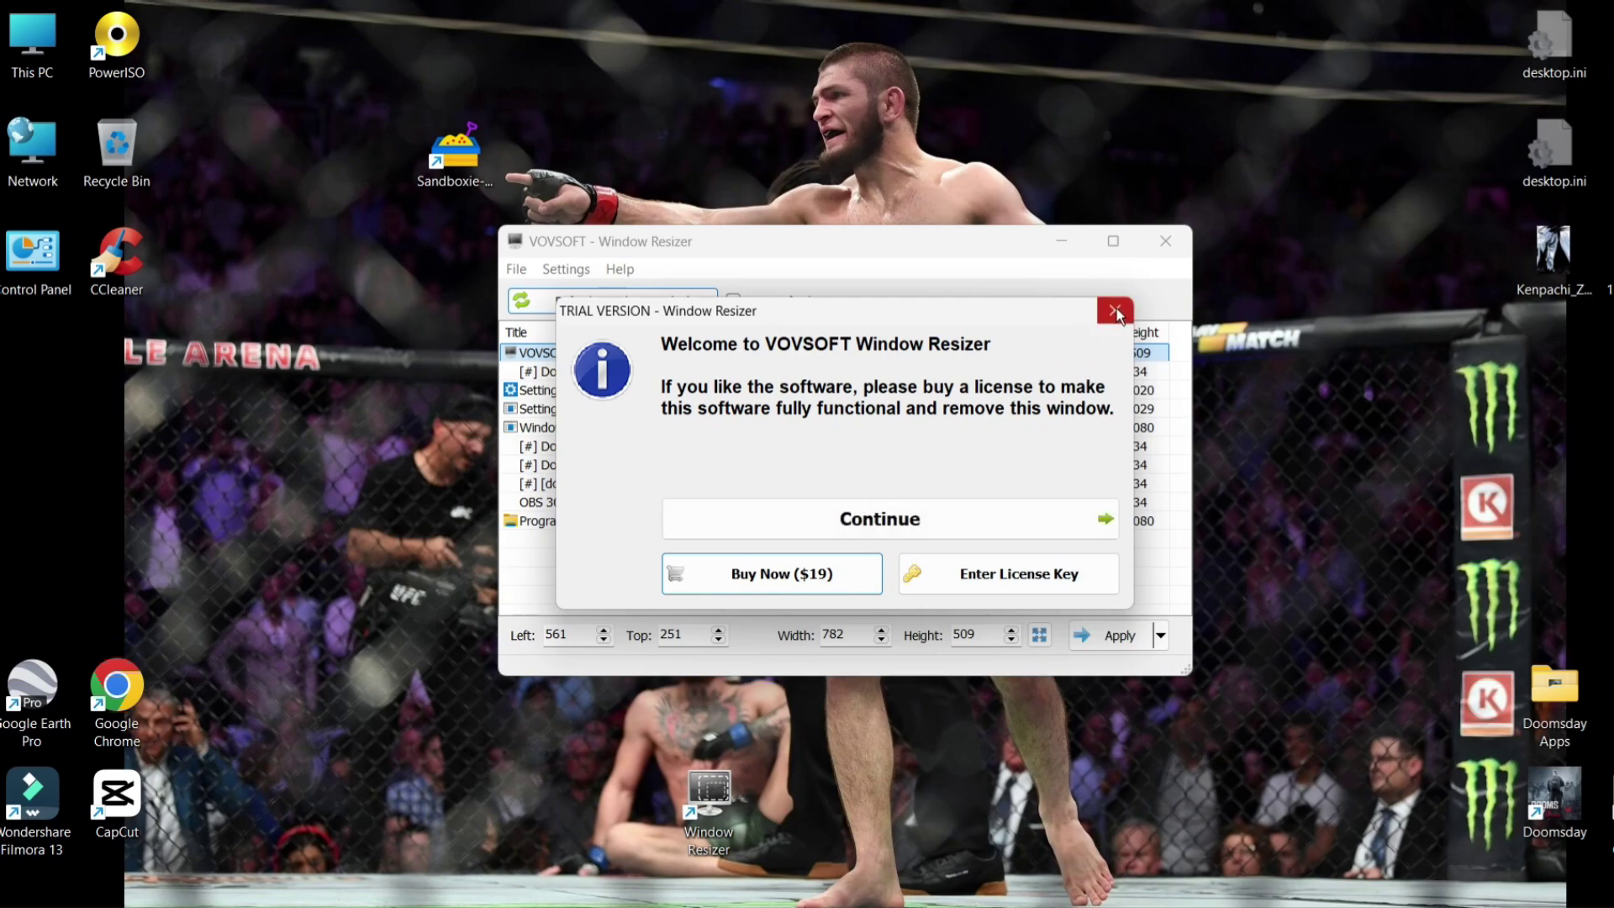
pyautogui.click(1035, 537)
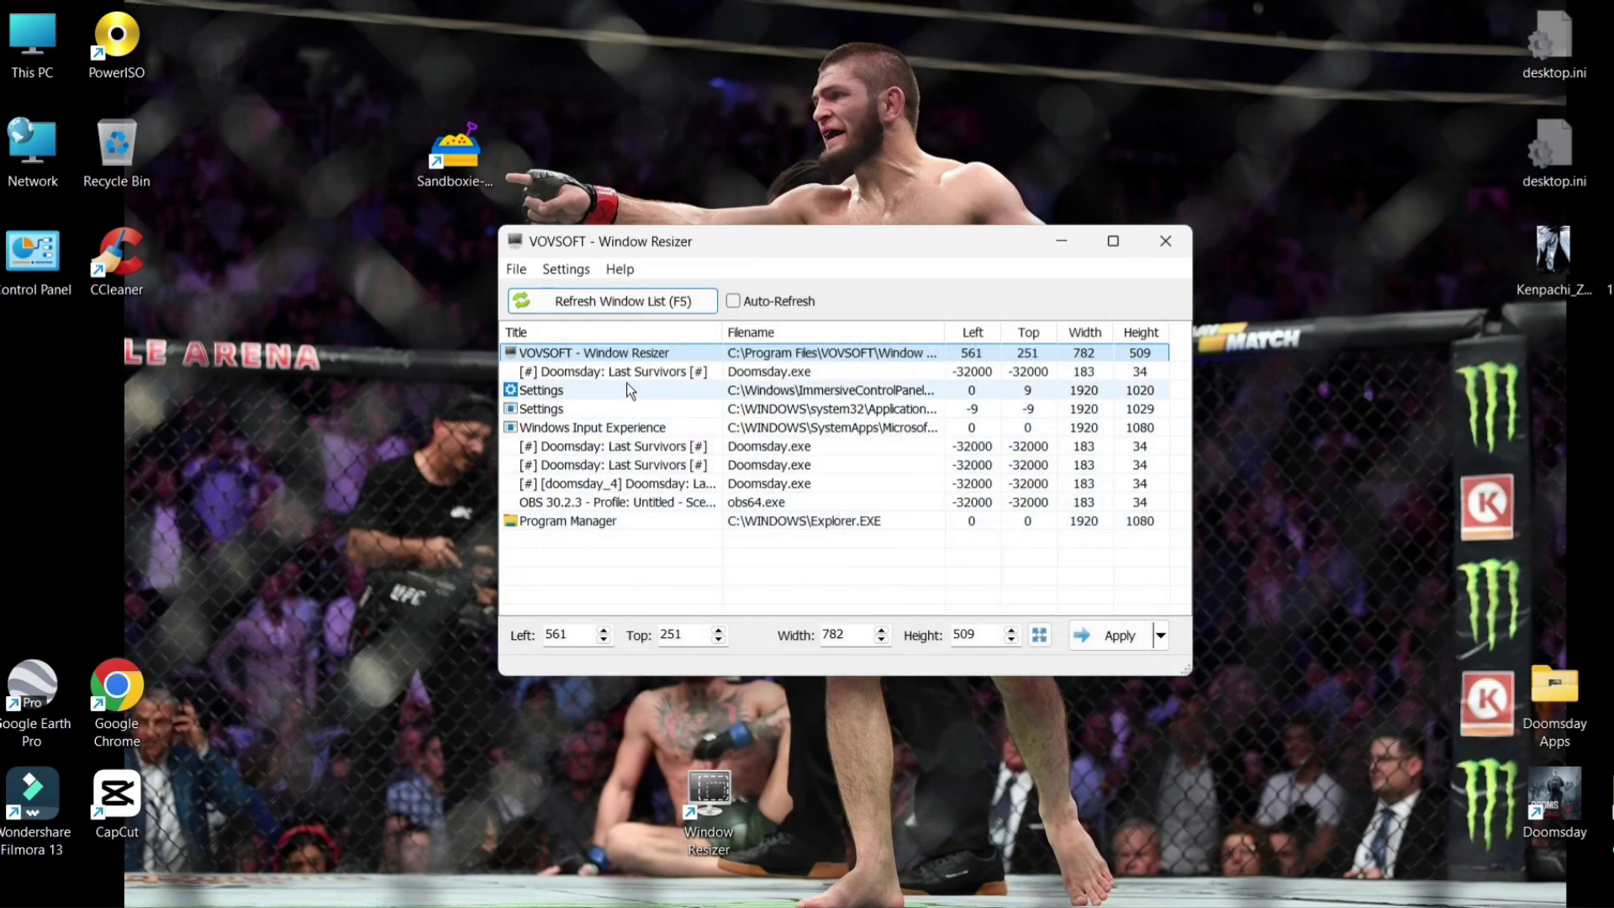
pyautogui.click(666, 371)
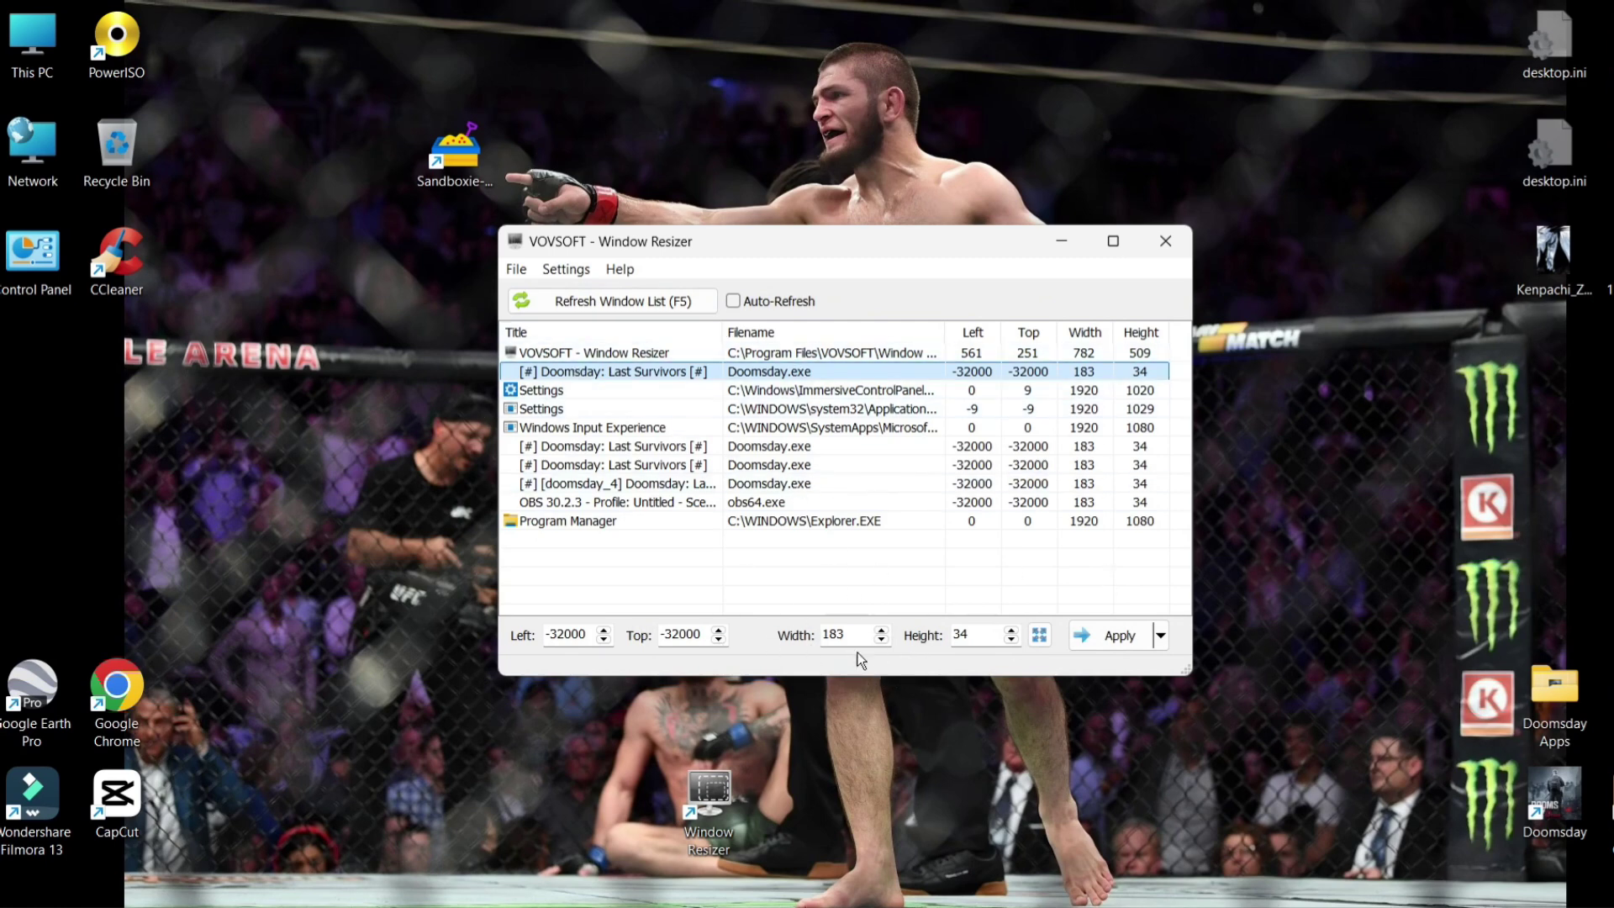
pyautogui.moveTo(849, 649); pyautogui.dragTo(809, 649)
pyautogui.press('Tab')
pyautogui.click(1082, 646)
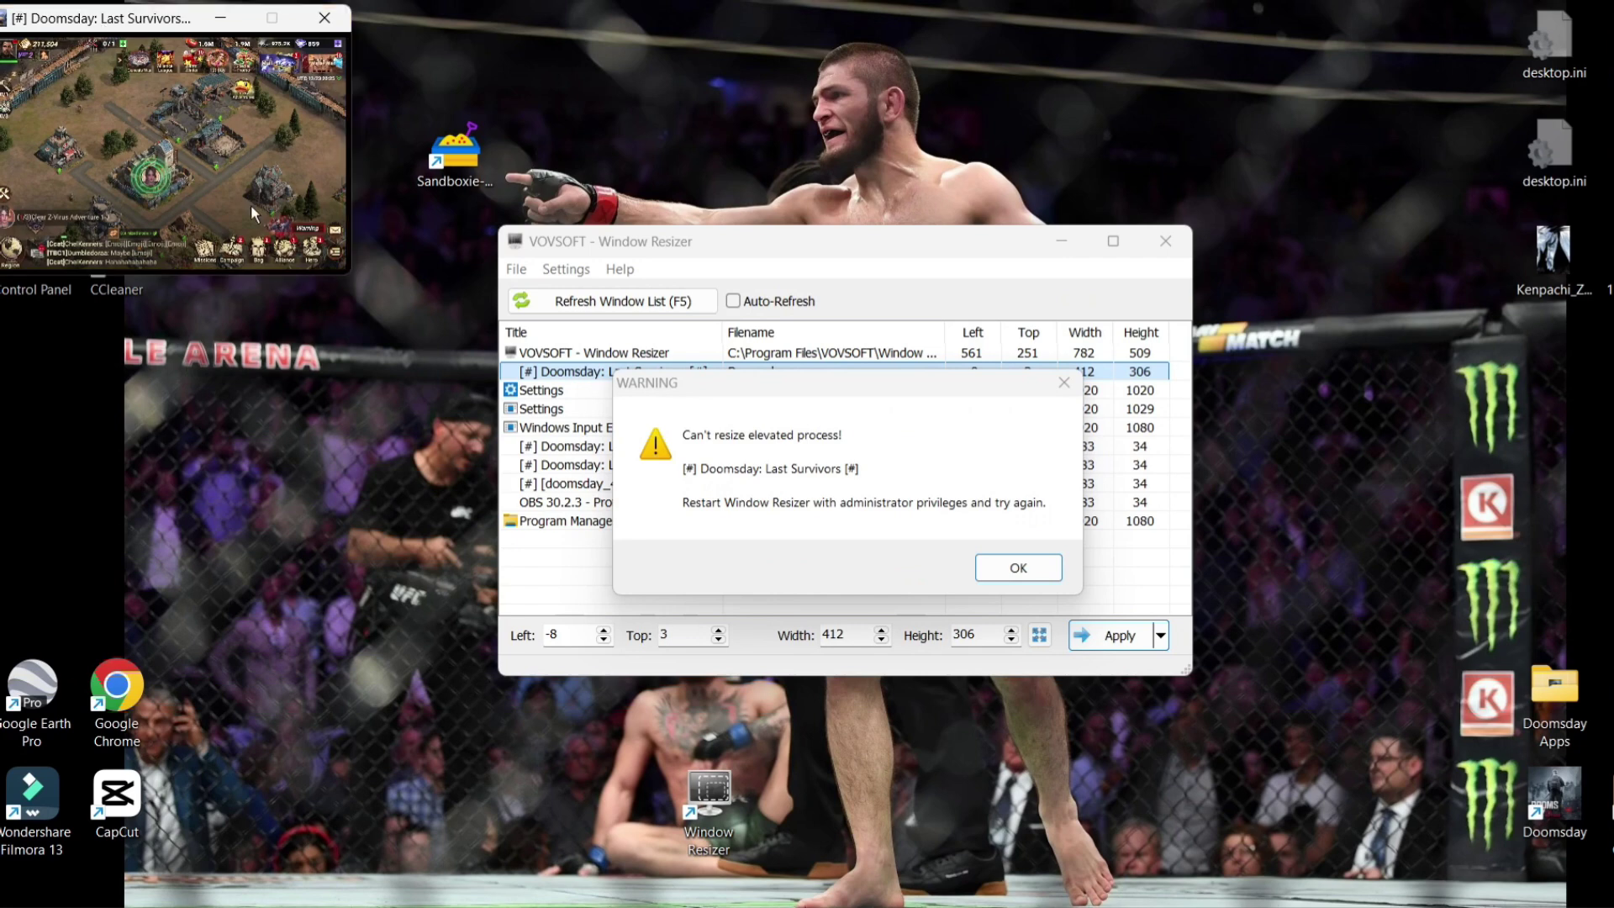
# - Open the alliance Help page in the resized game window and dismiss the elevated-process warning
pyautogui.click(281, 249)
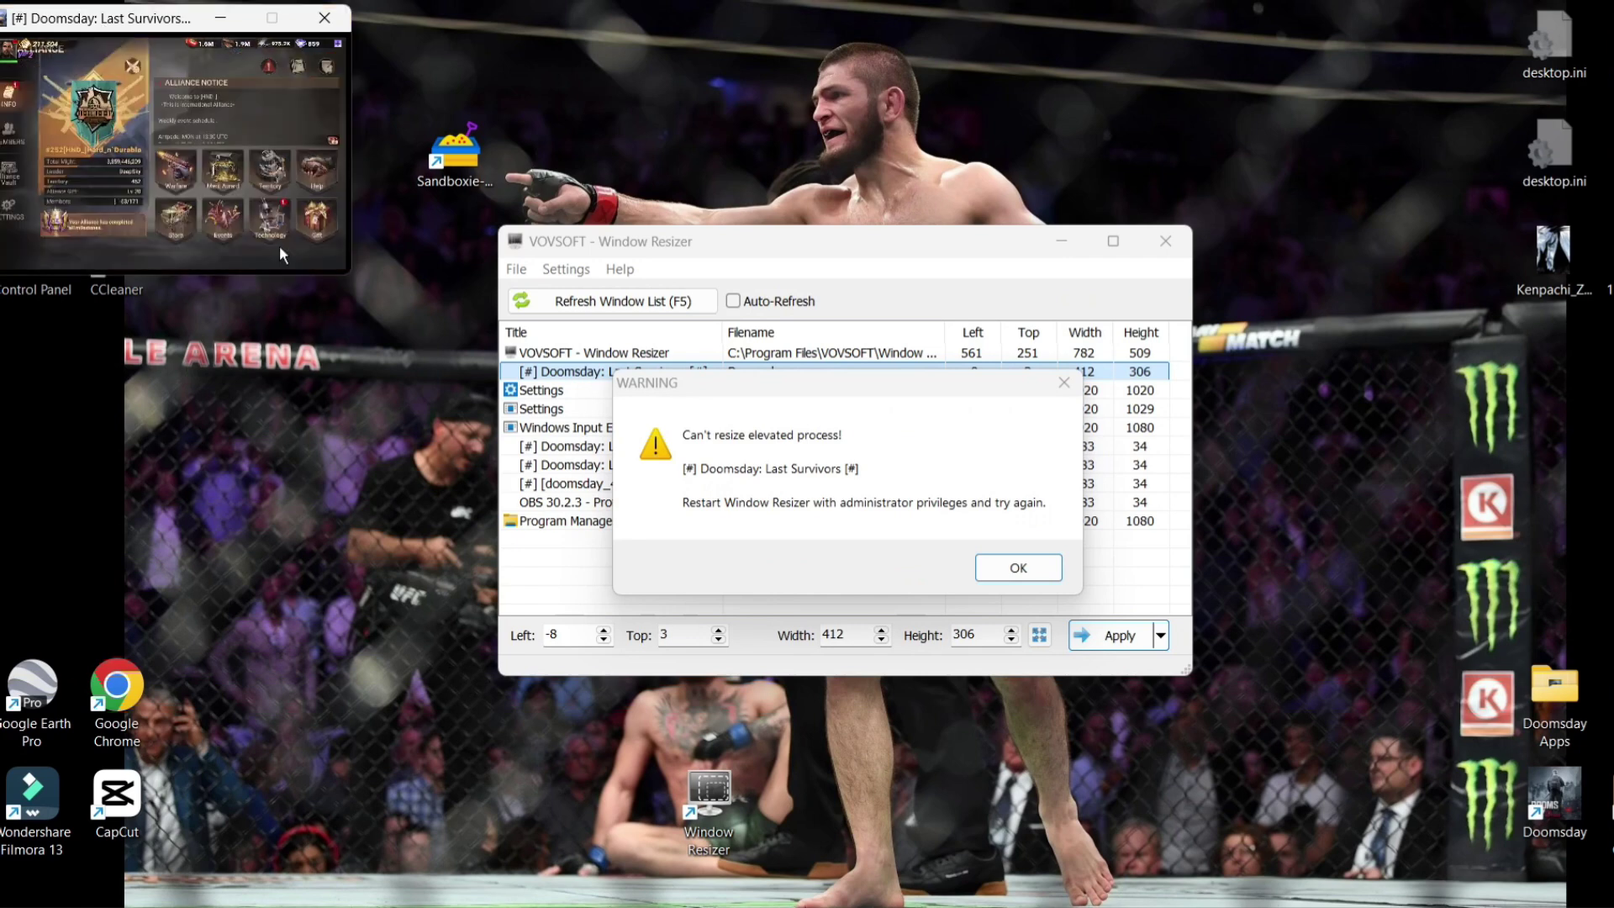
pyautogui.click(316, 185)
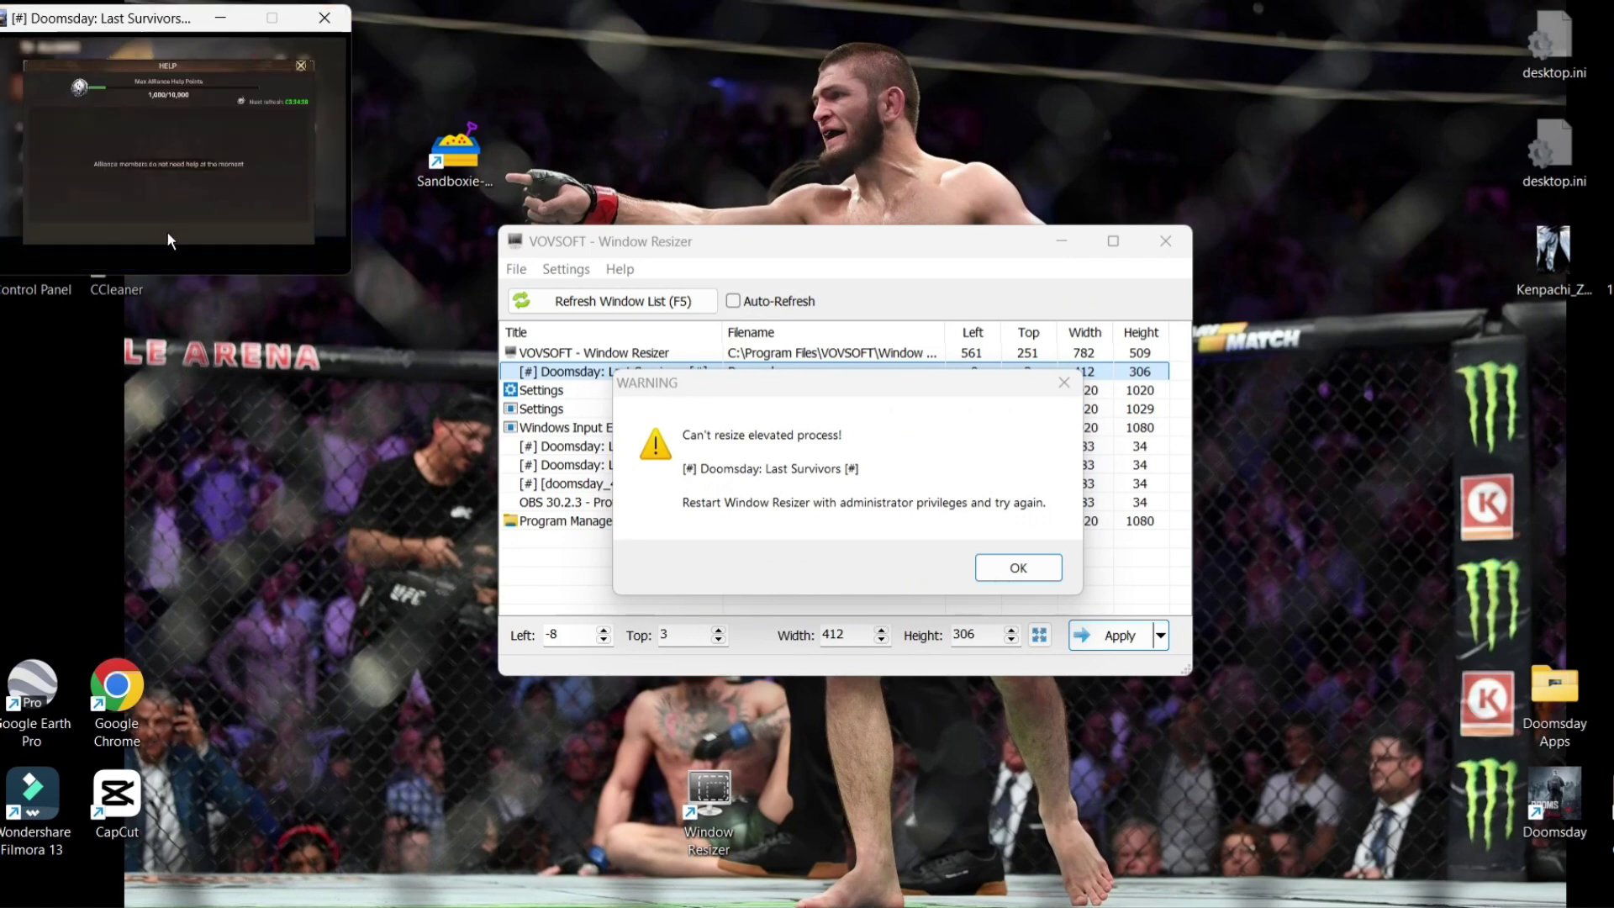
pyautogui.click(977, 577)
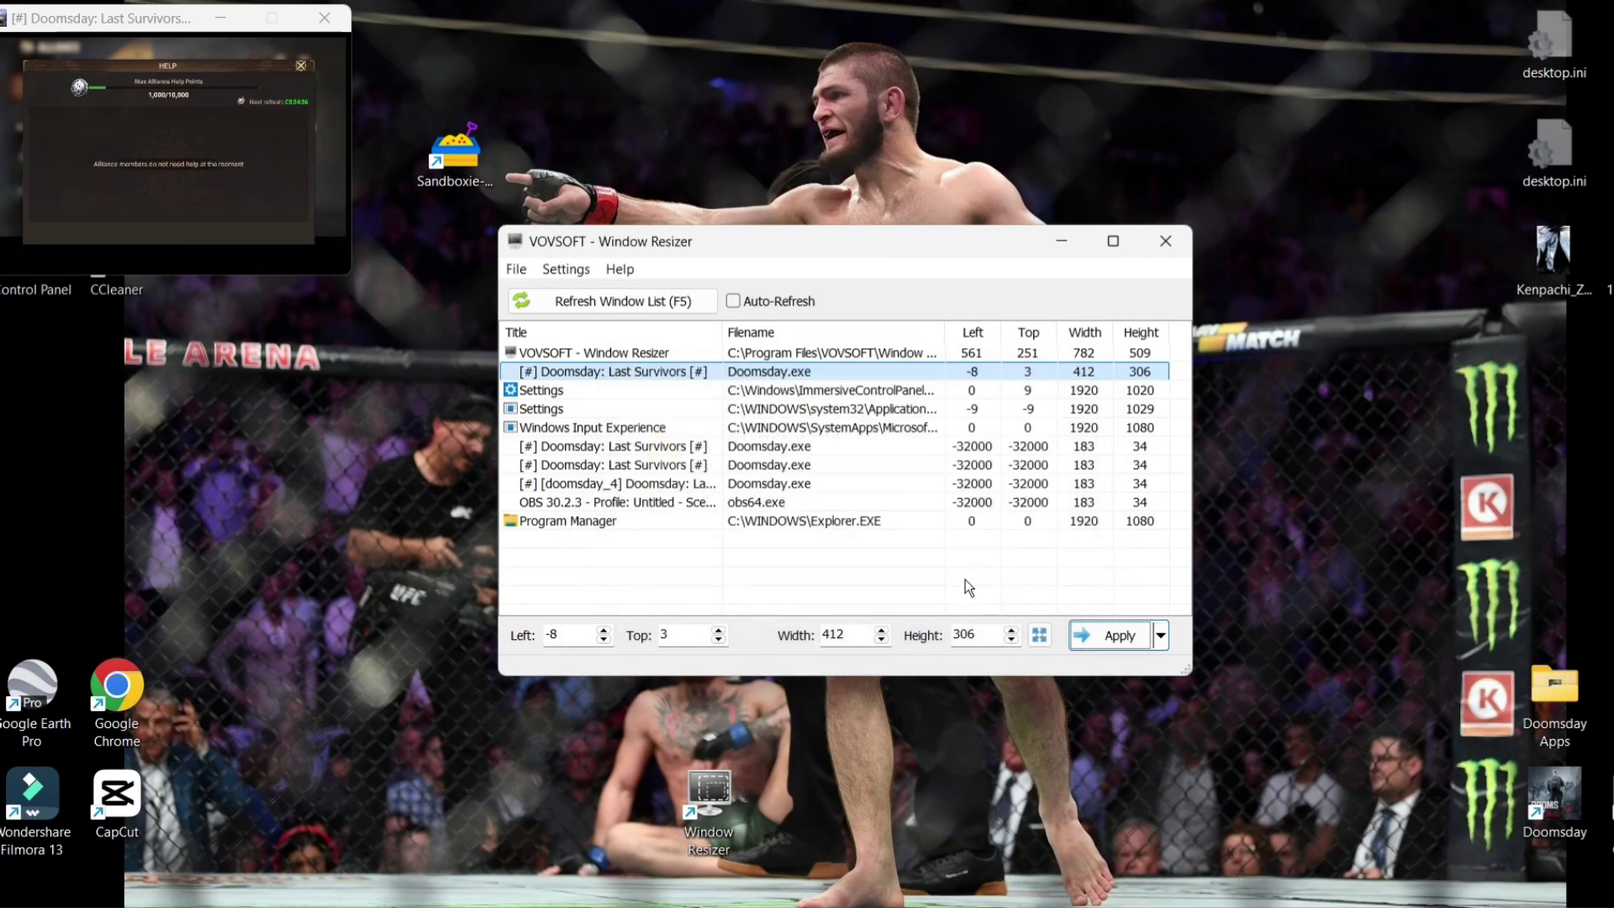
# - Resize the second listed Doomsday: Last Survivors window to a width of 400 and a height of 300
pyautogui.click(633, 452)
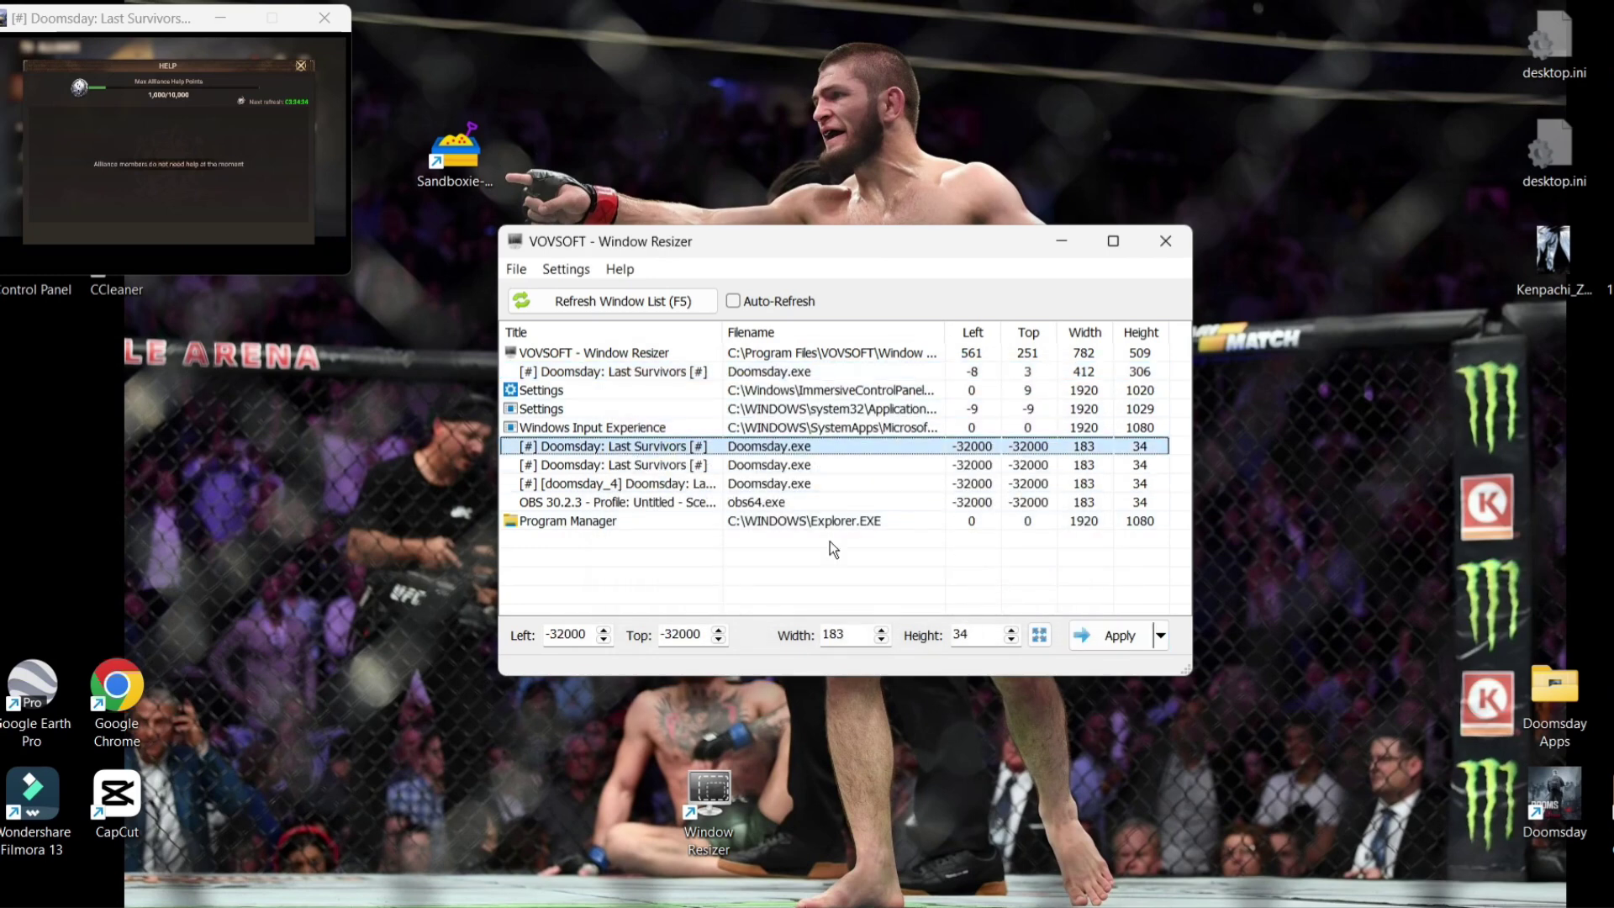
pyautogui.click(866, 636)
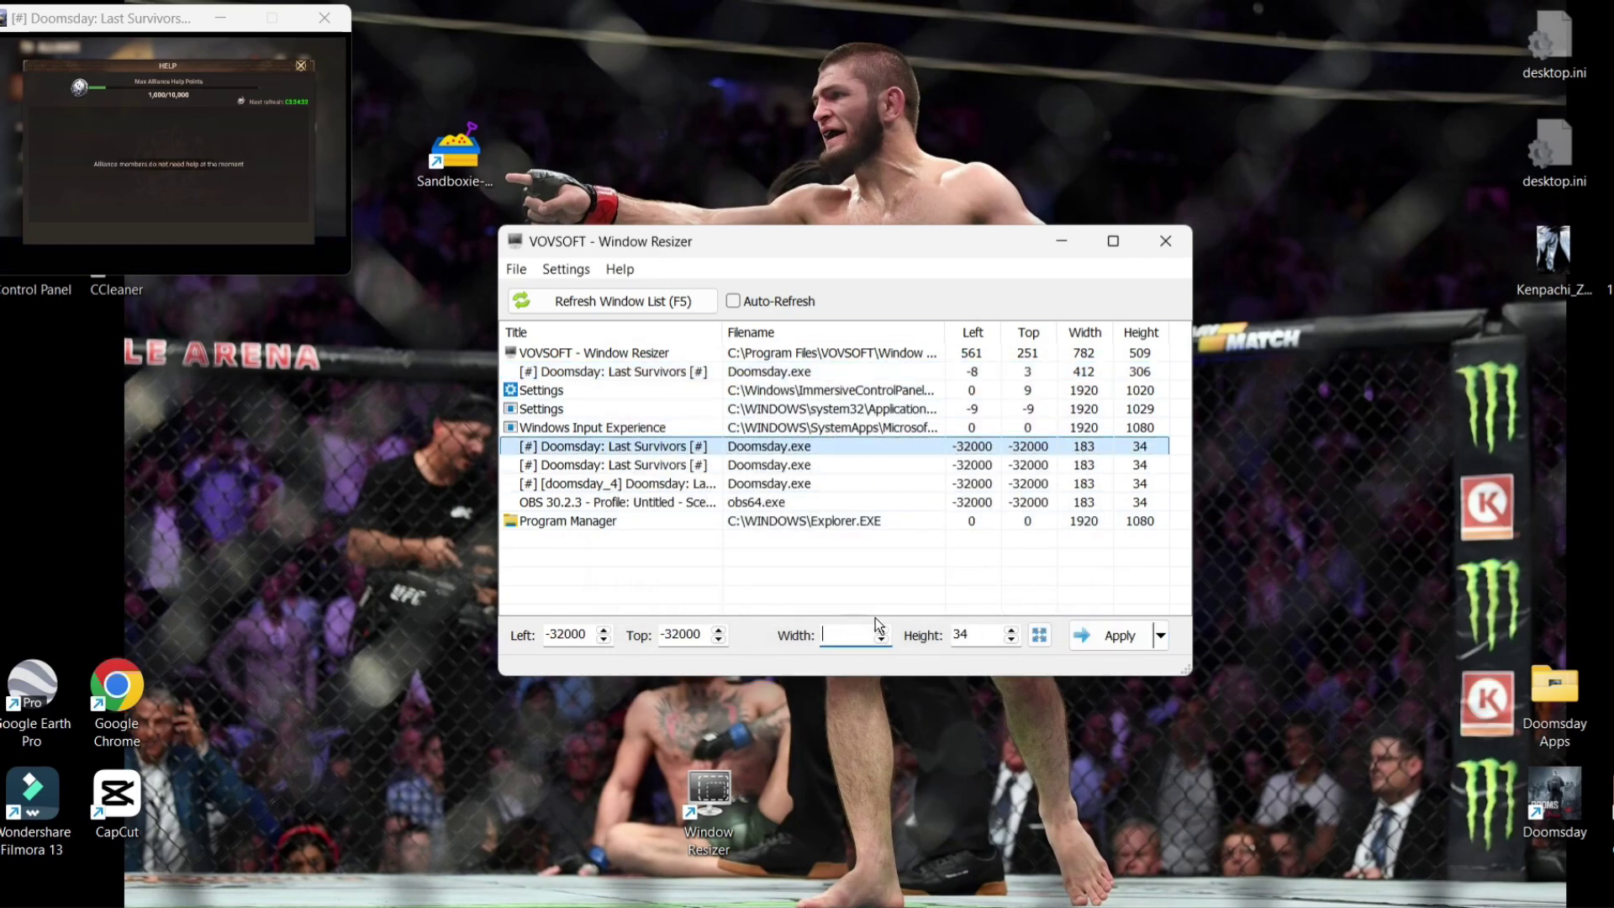
pyautogui.press('BackSpace')
pyautogui.write('400')
pyautogui.press('Tab')
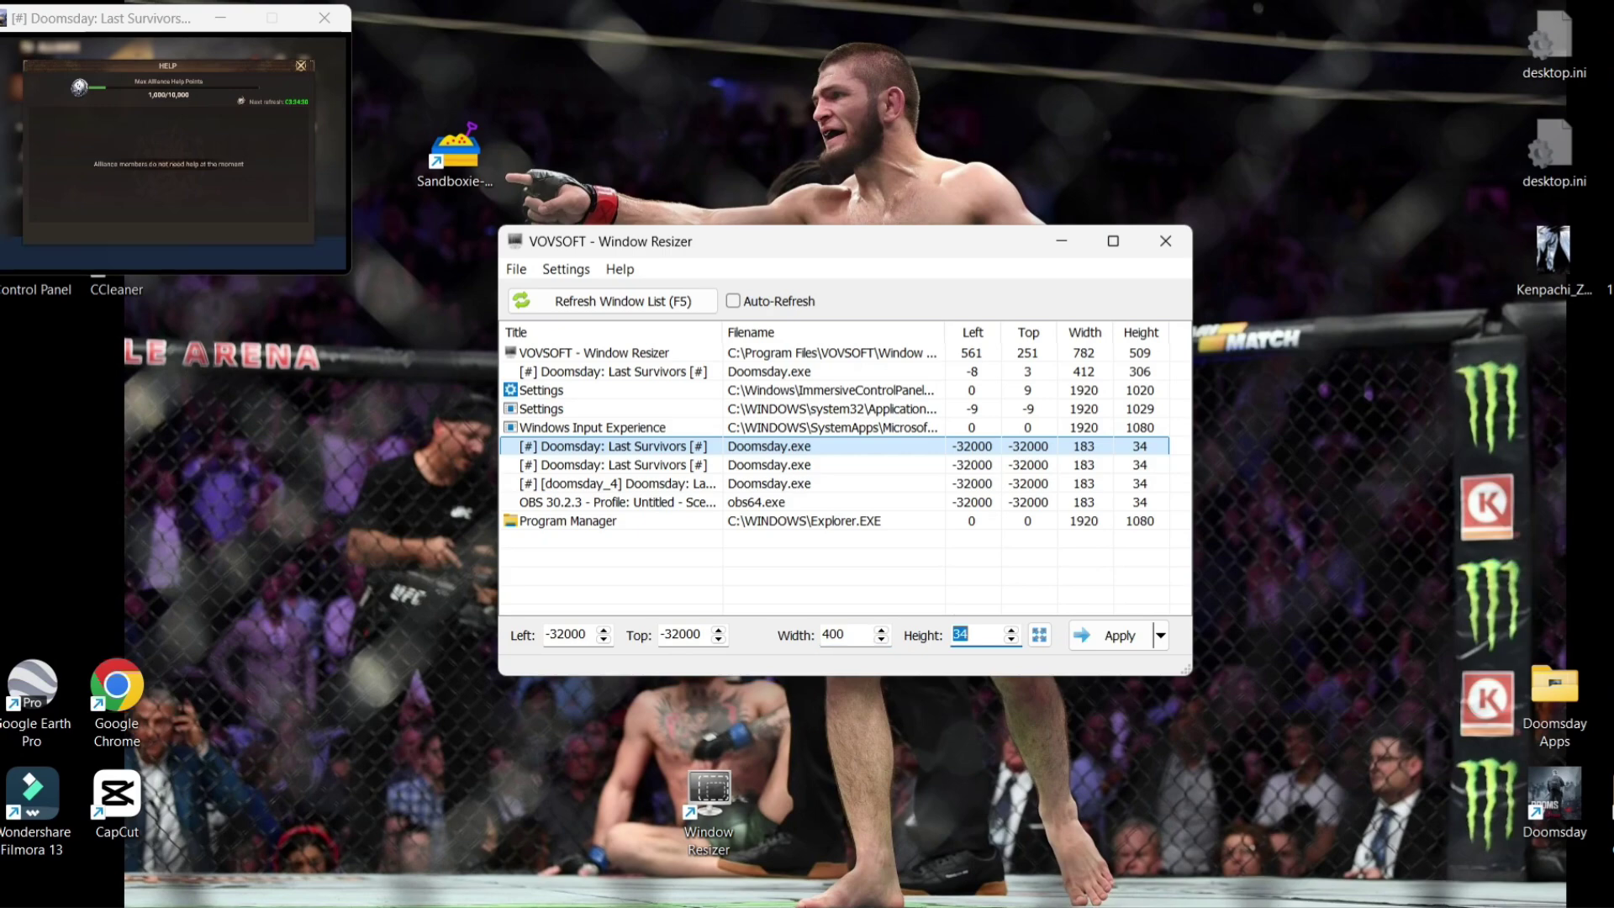
pyautogui.write('3')
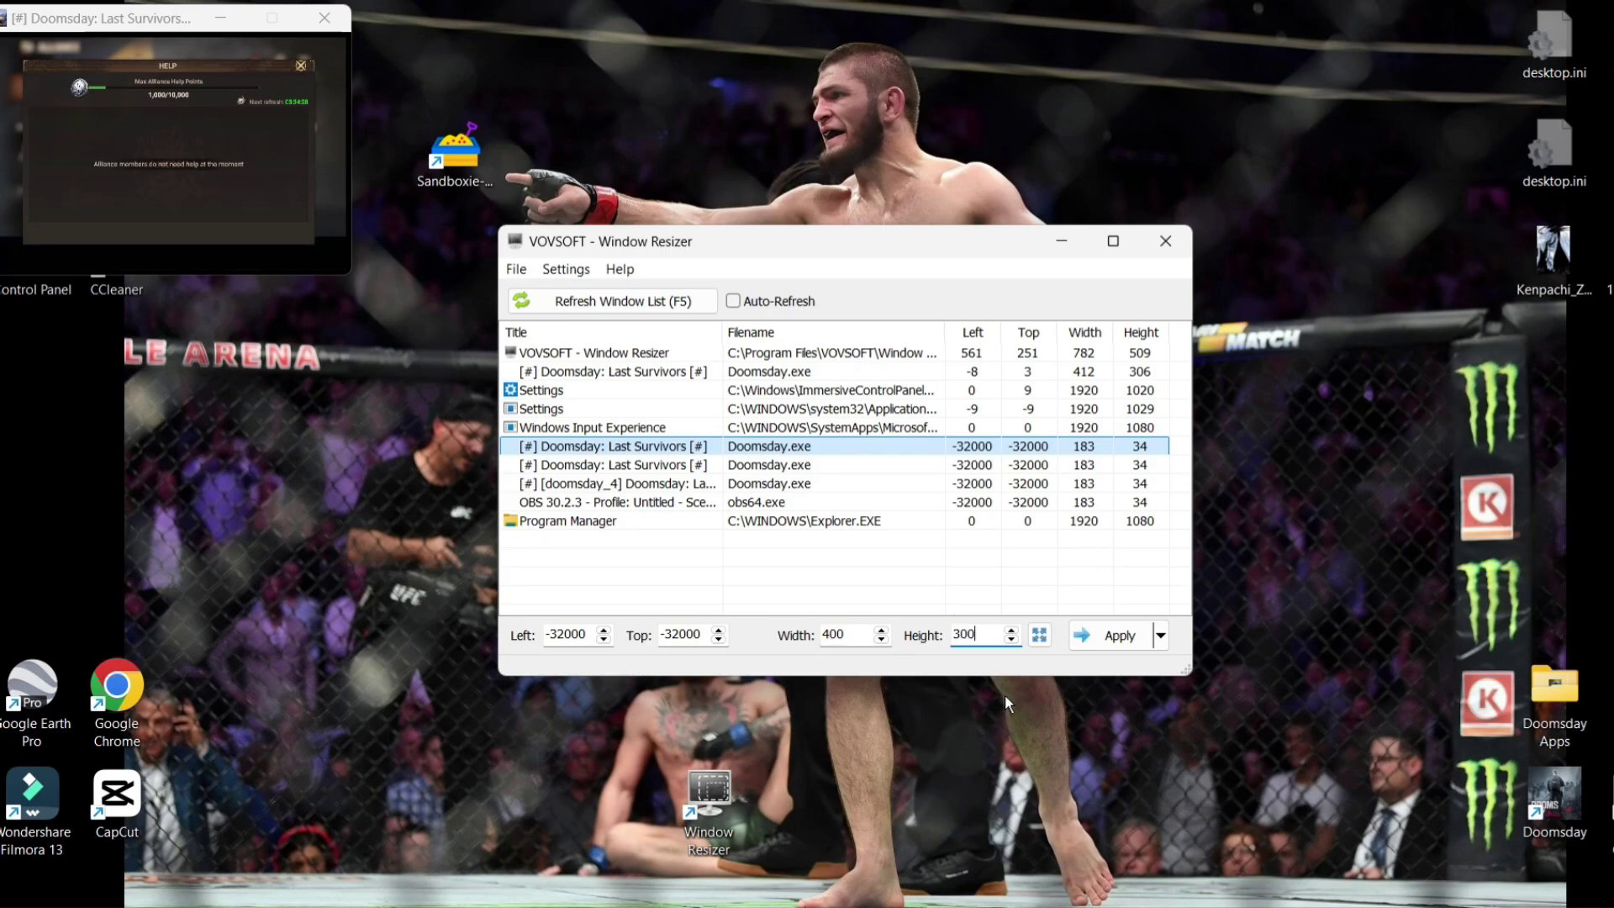
pyautogui.click(1110, 637)
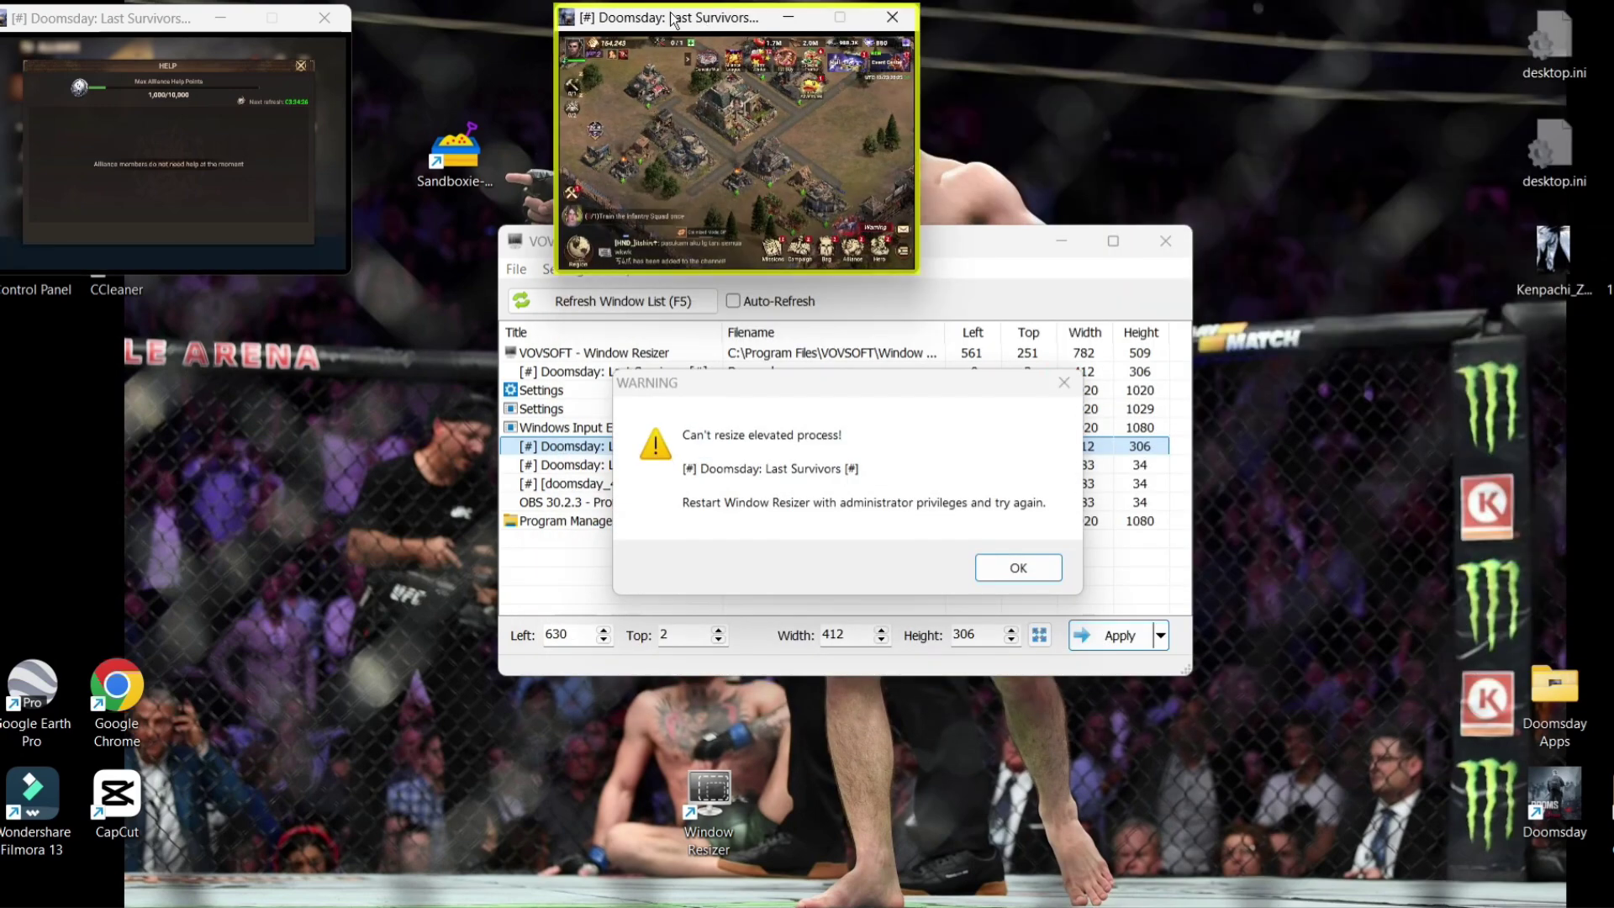
# - Place the second game window directly below the first, open its alliance Help page and dismiss the resizer warning
pyautogui.moveTo(672, 22); pyautogui.dragTo(113, 307)
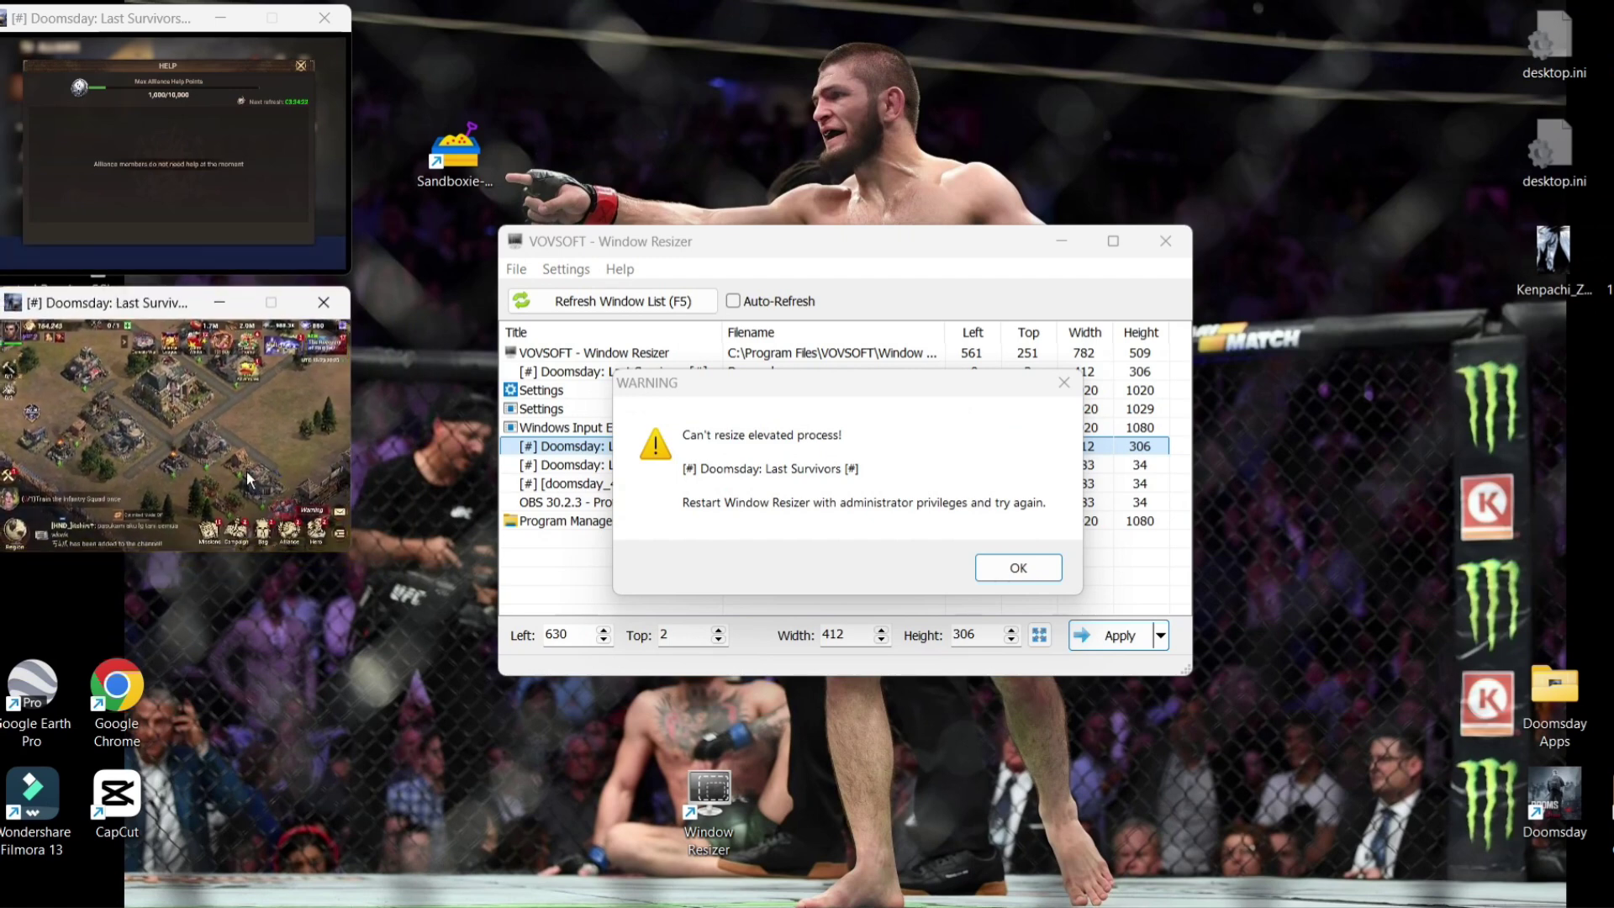
pyautogui.click(285, 526)
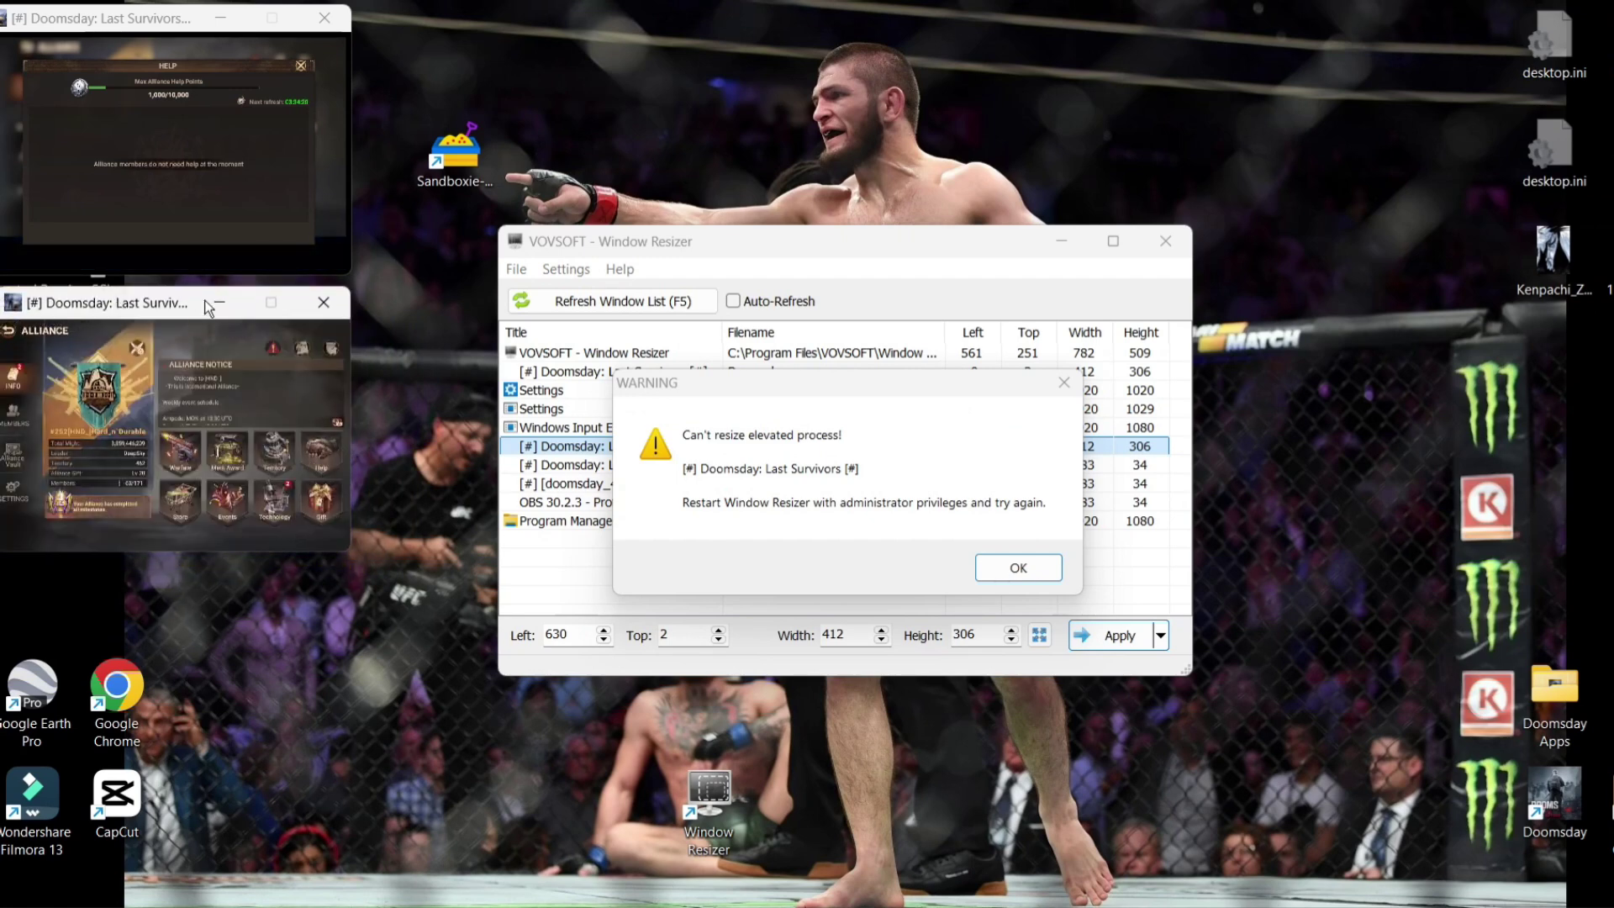
pyautogui.click(319, 454)
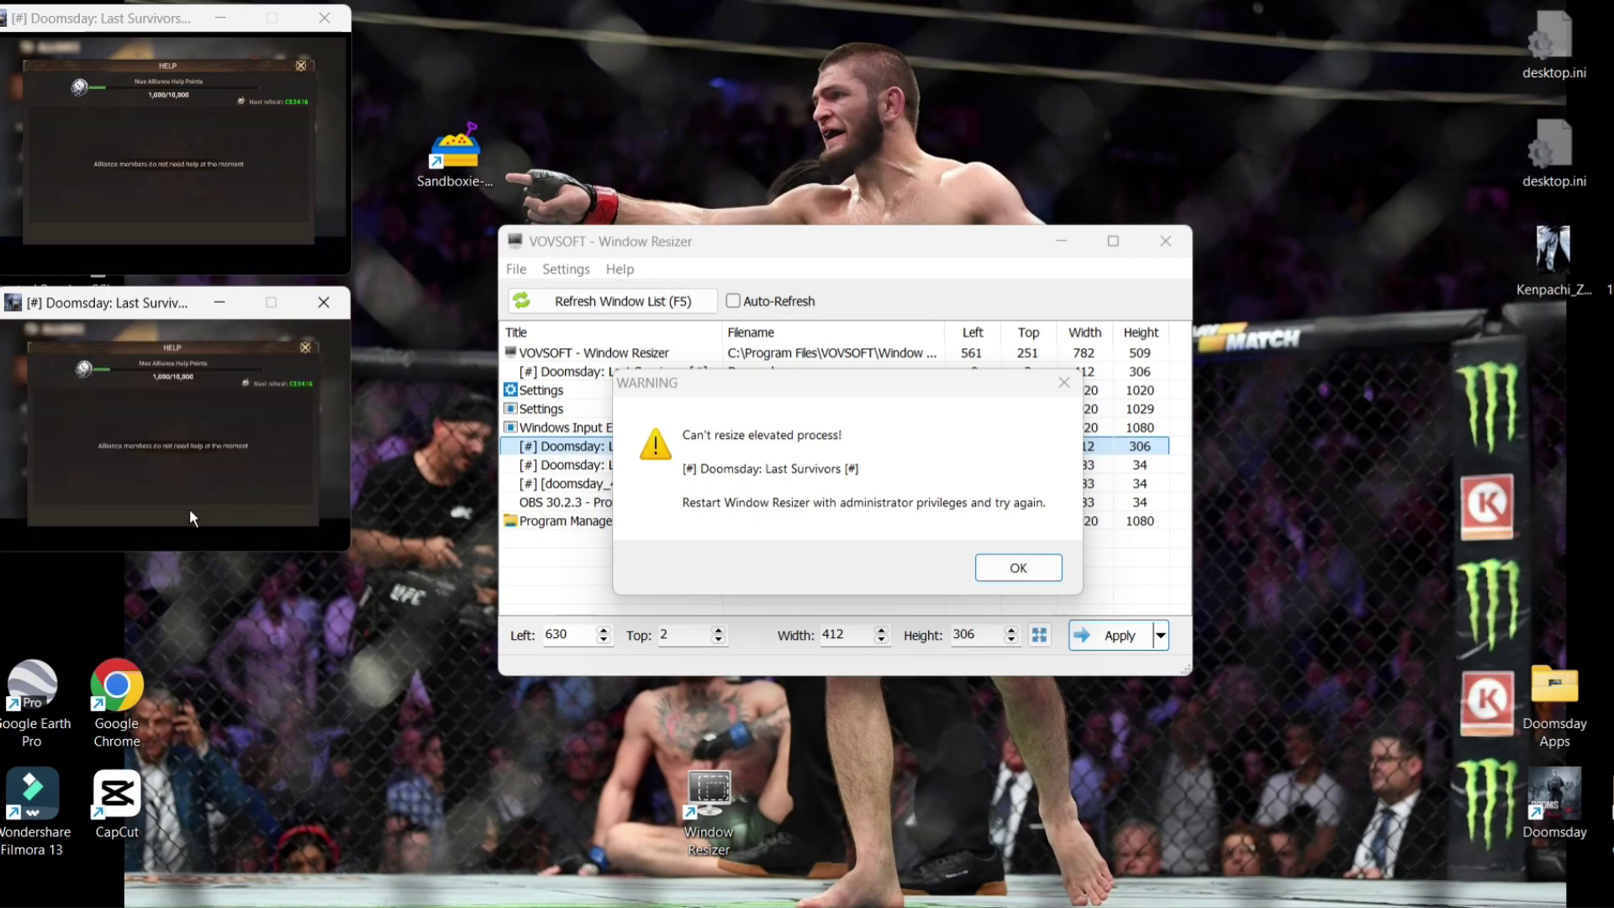
pyautogui.click(997, 569)
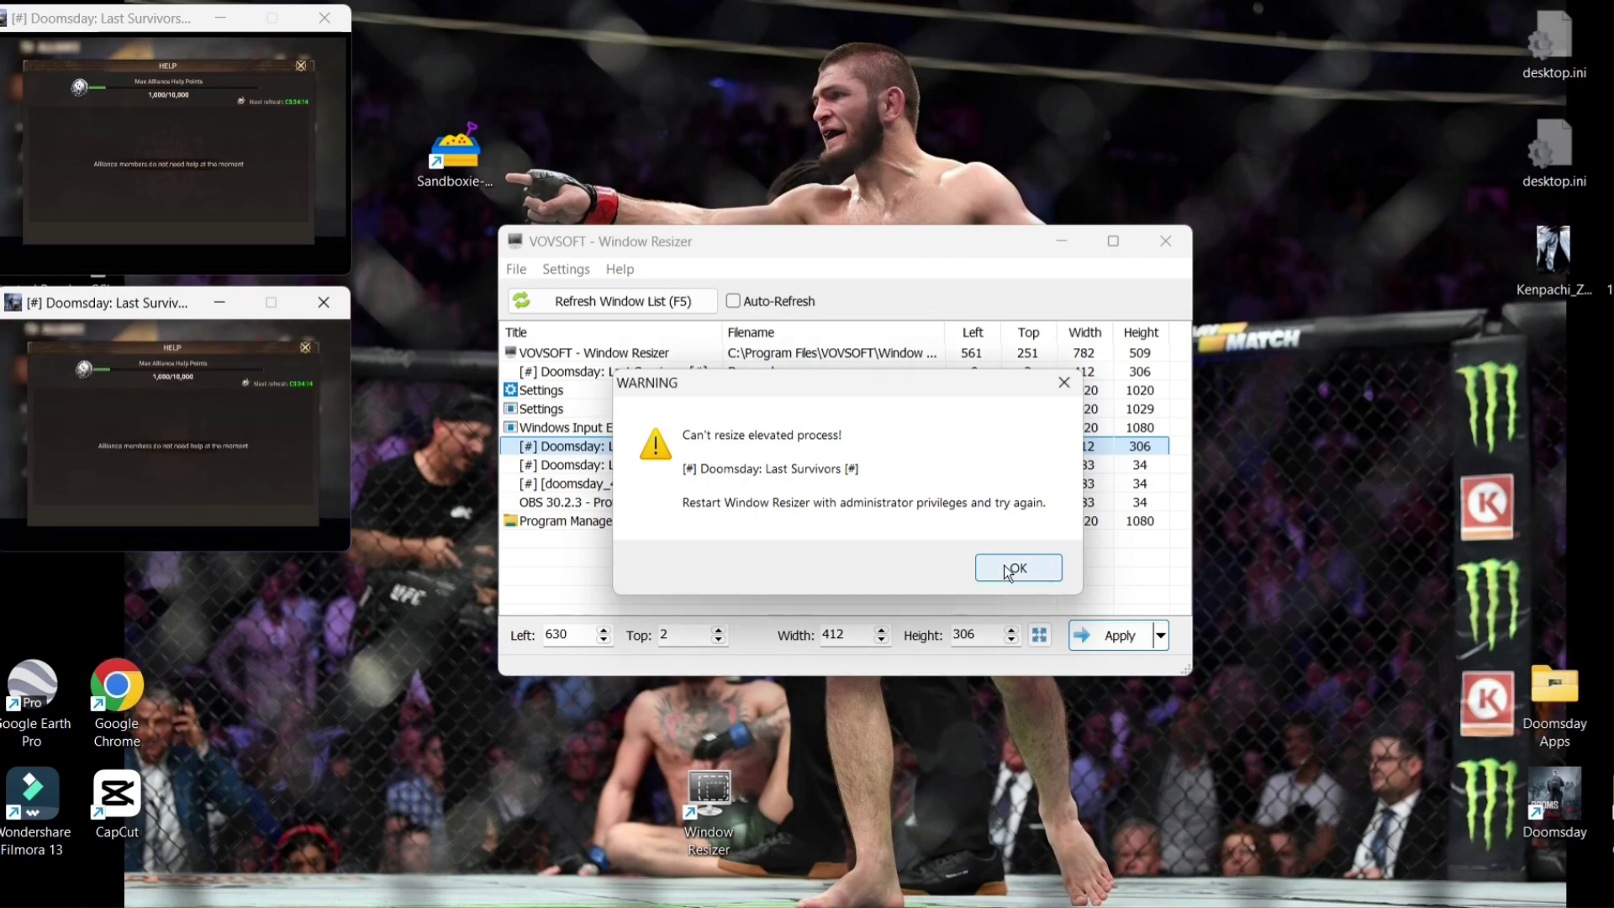
# - Resize the third listed Doomsday: Last Survivors window to about 400 wide with a height of 300
pyautogui.click(673, 465)
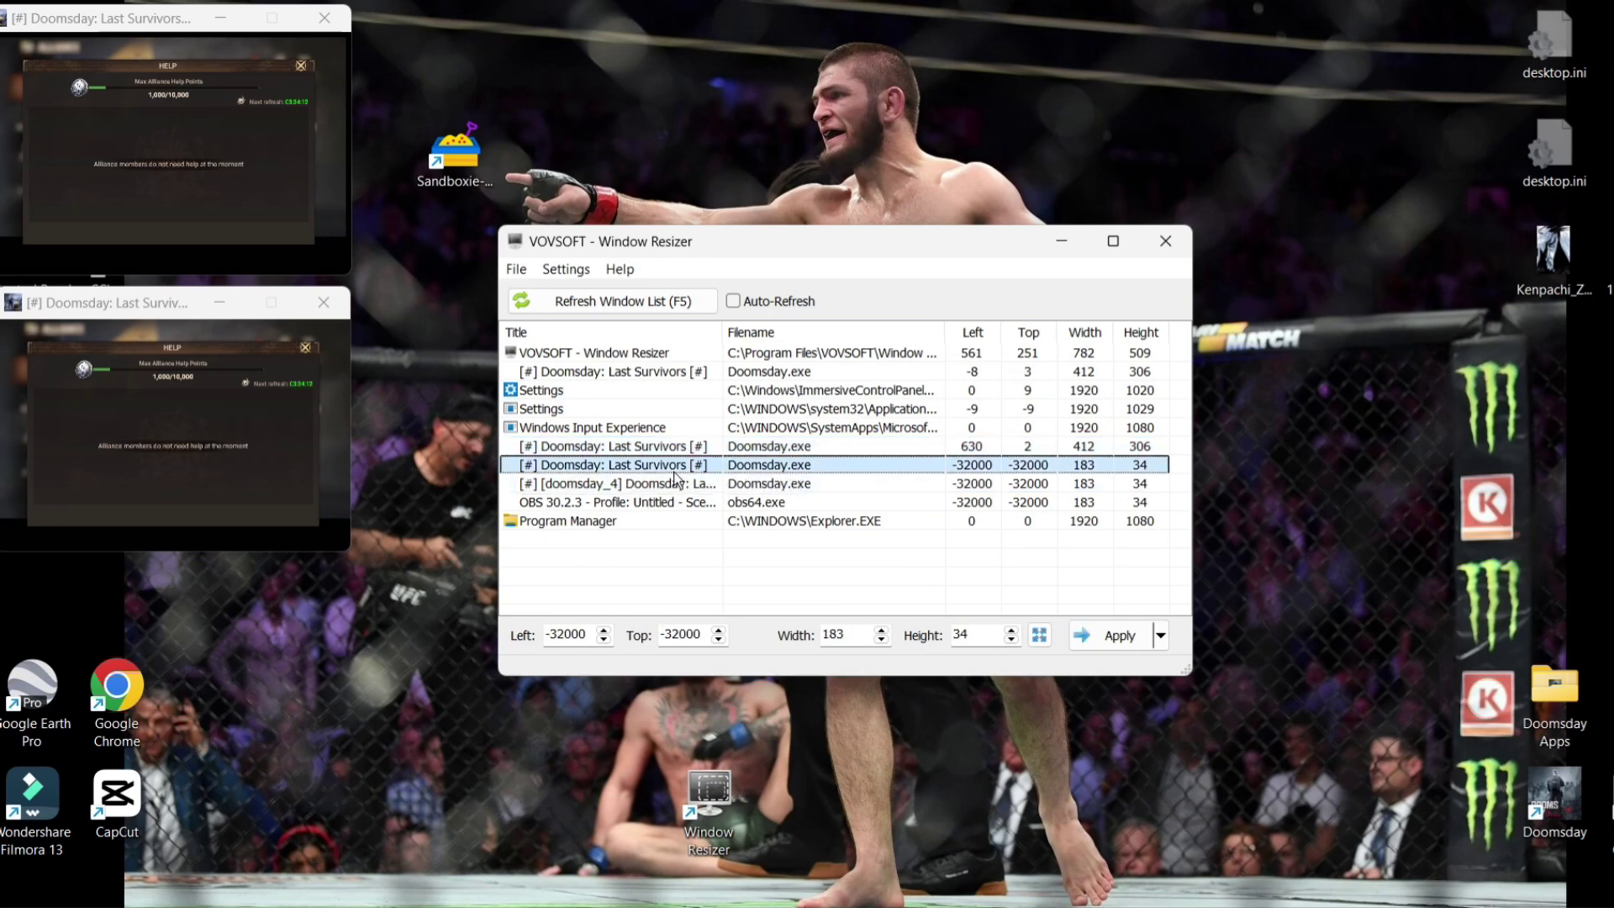
pyautogui.moveTo(843, 641); pyautogui.dragTo(796, 637)
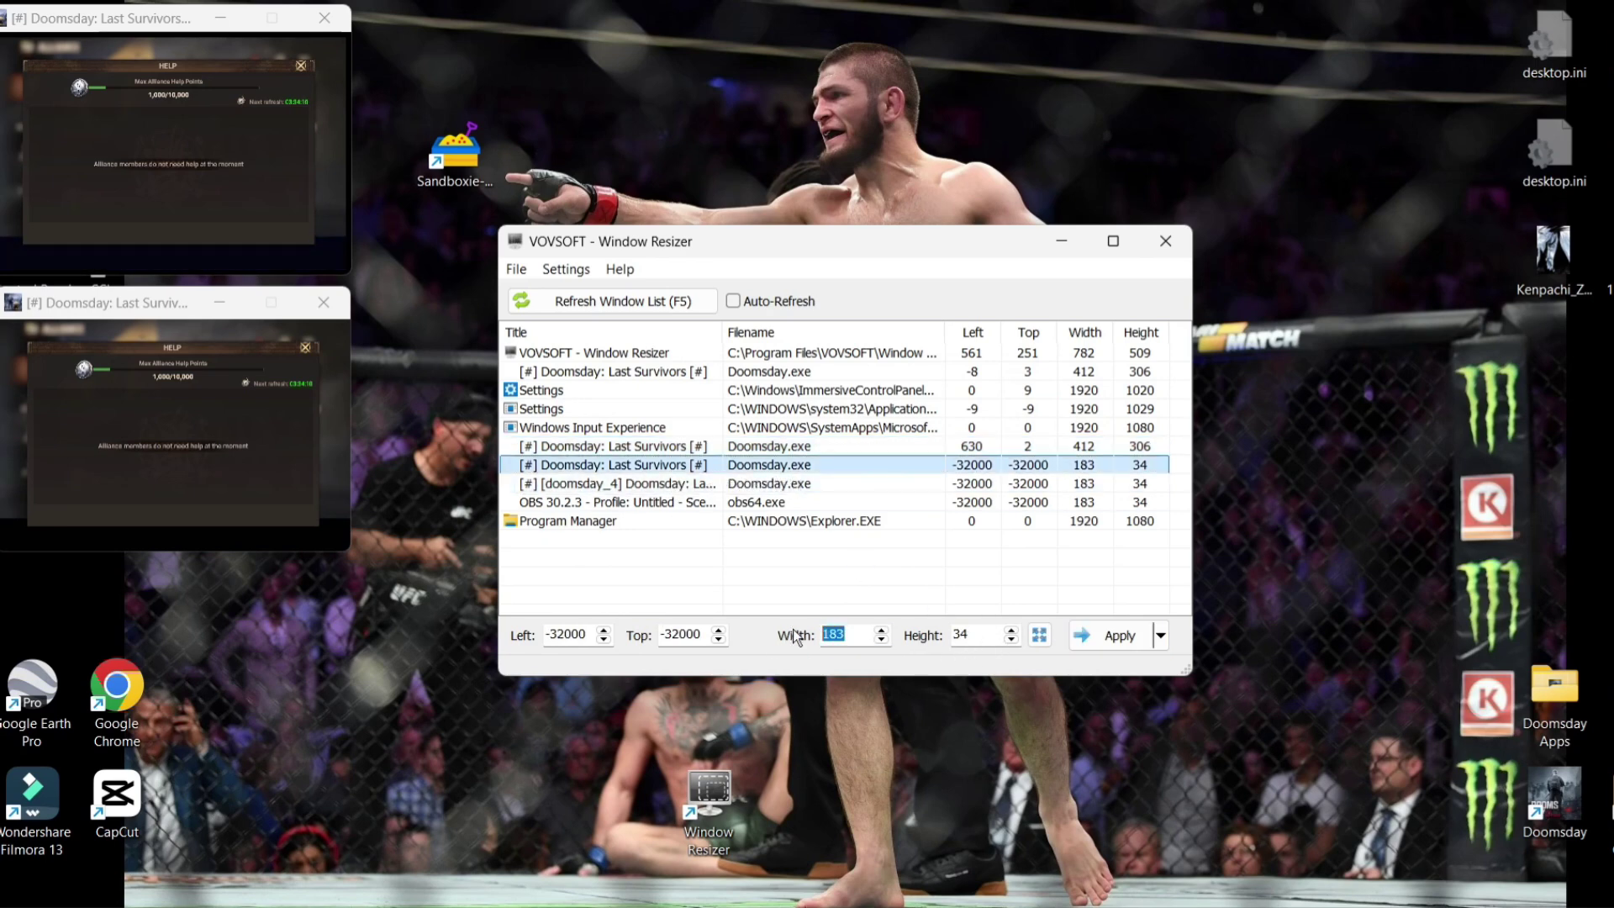
pyautogui.press('Tab')
pyautogui.write('300')
pyautogui.click(1120, 640)
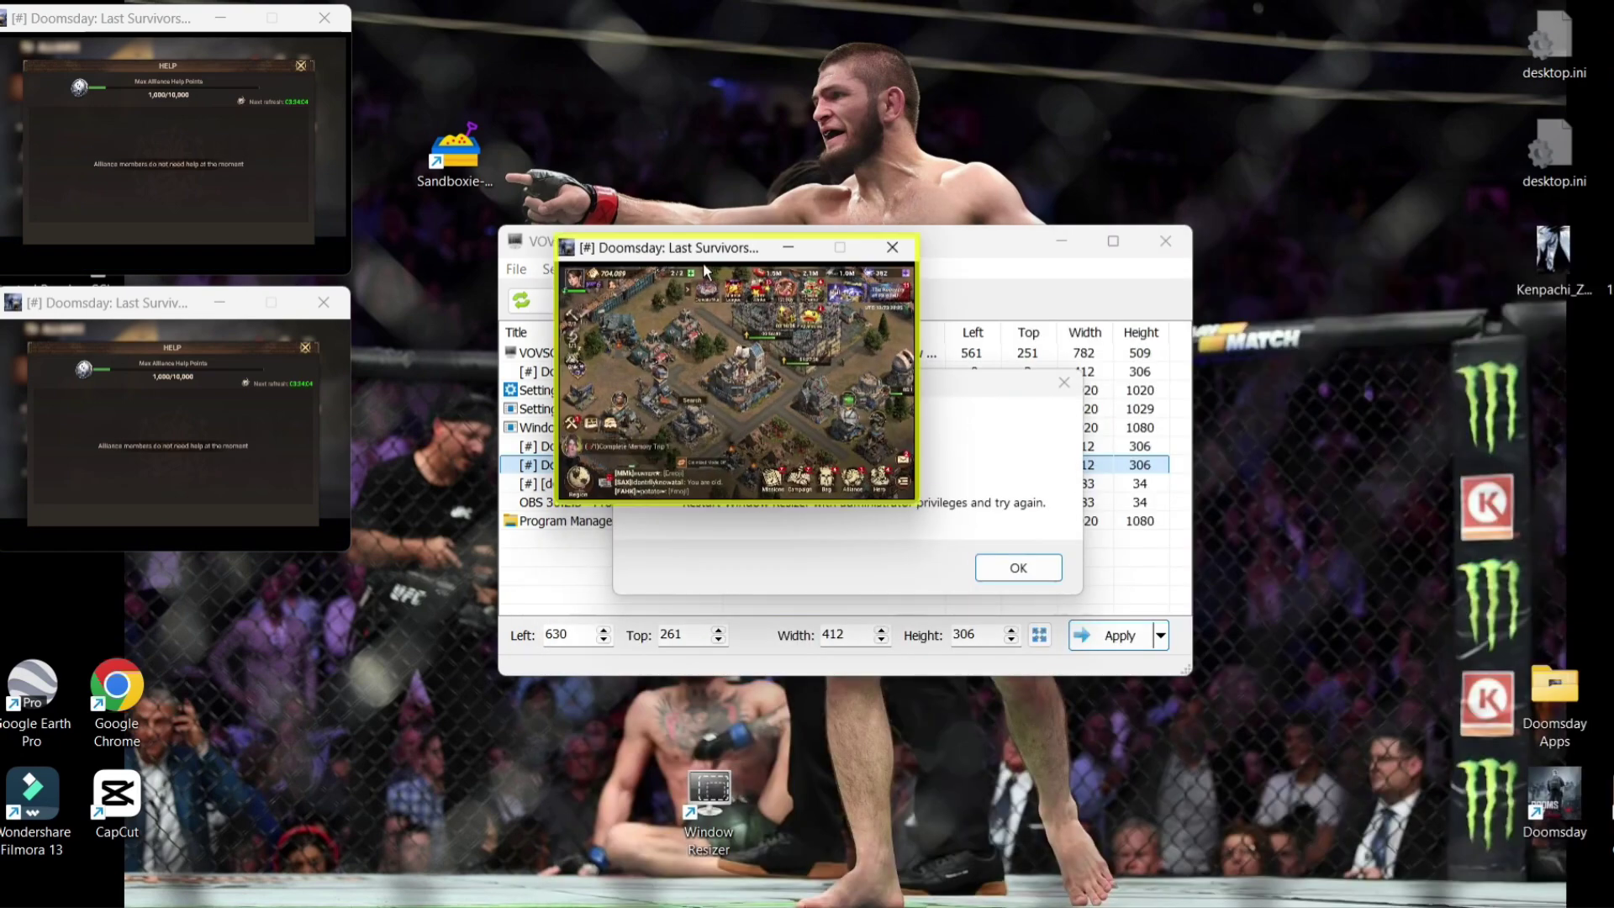
# - Place the third game window directly below the second, open its alliance Help page and dismiss the resizer warning
pyautogui.moveTo(698, 254); pyautogui.dragTo(139, 585)
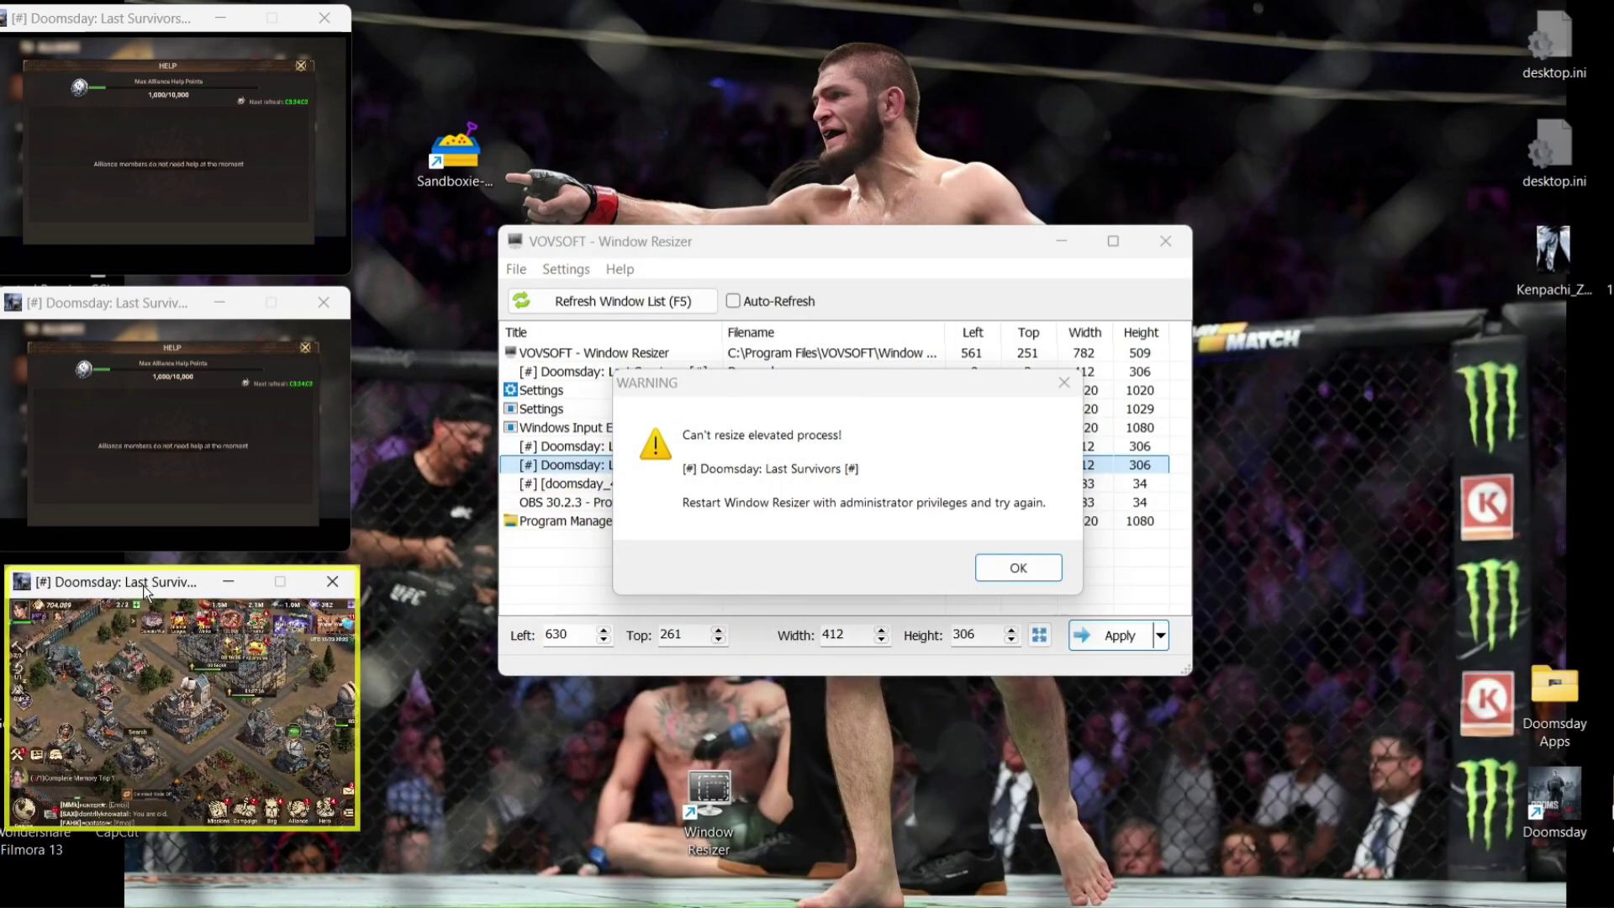
pyautogui.click(293, 810)
pyautogui.click(318, 738)
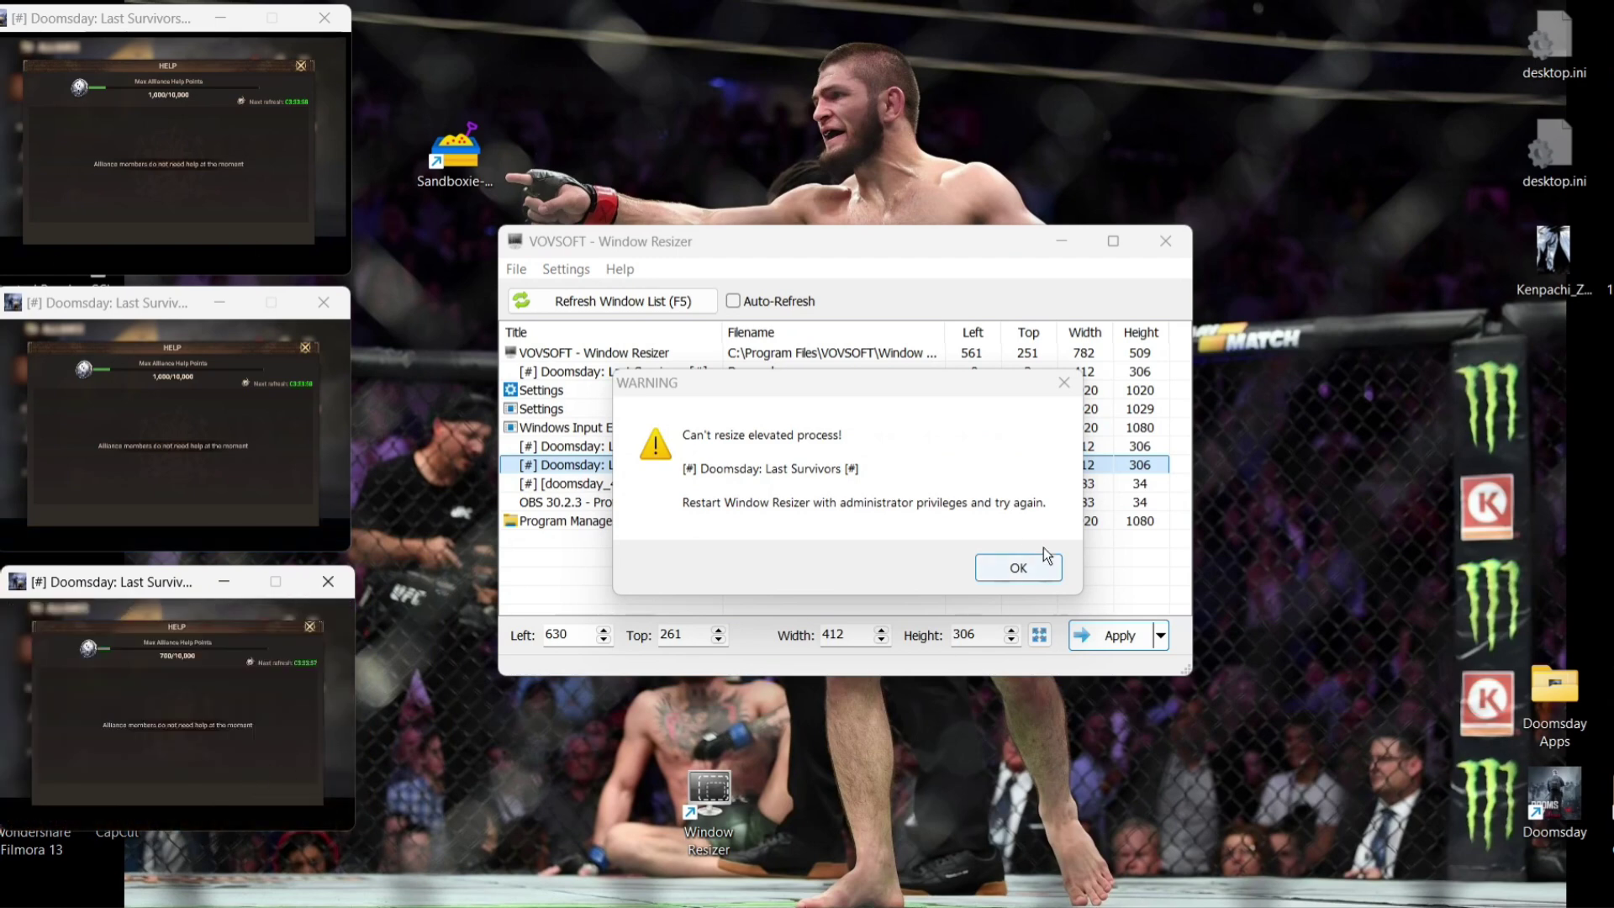
pyautogui.click(1009, 569)
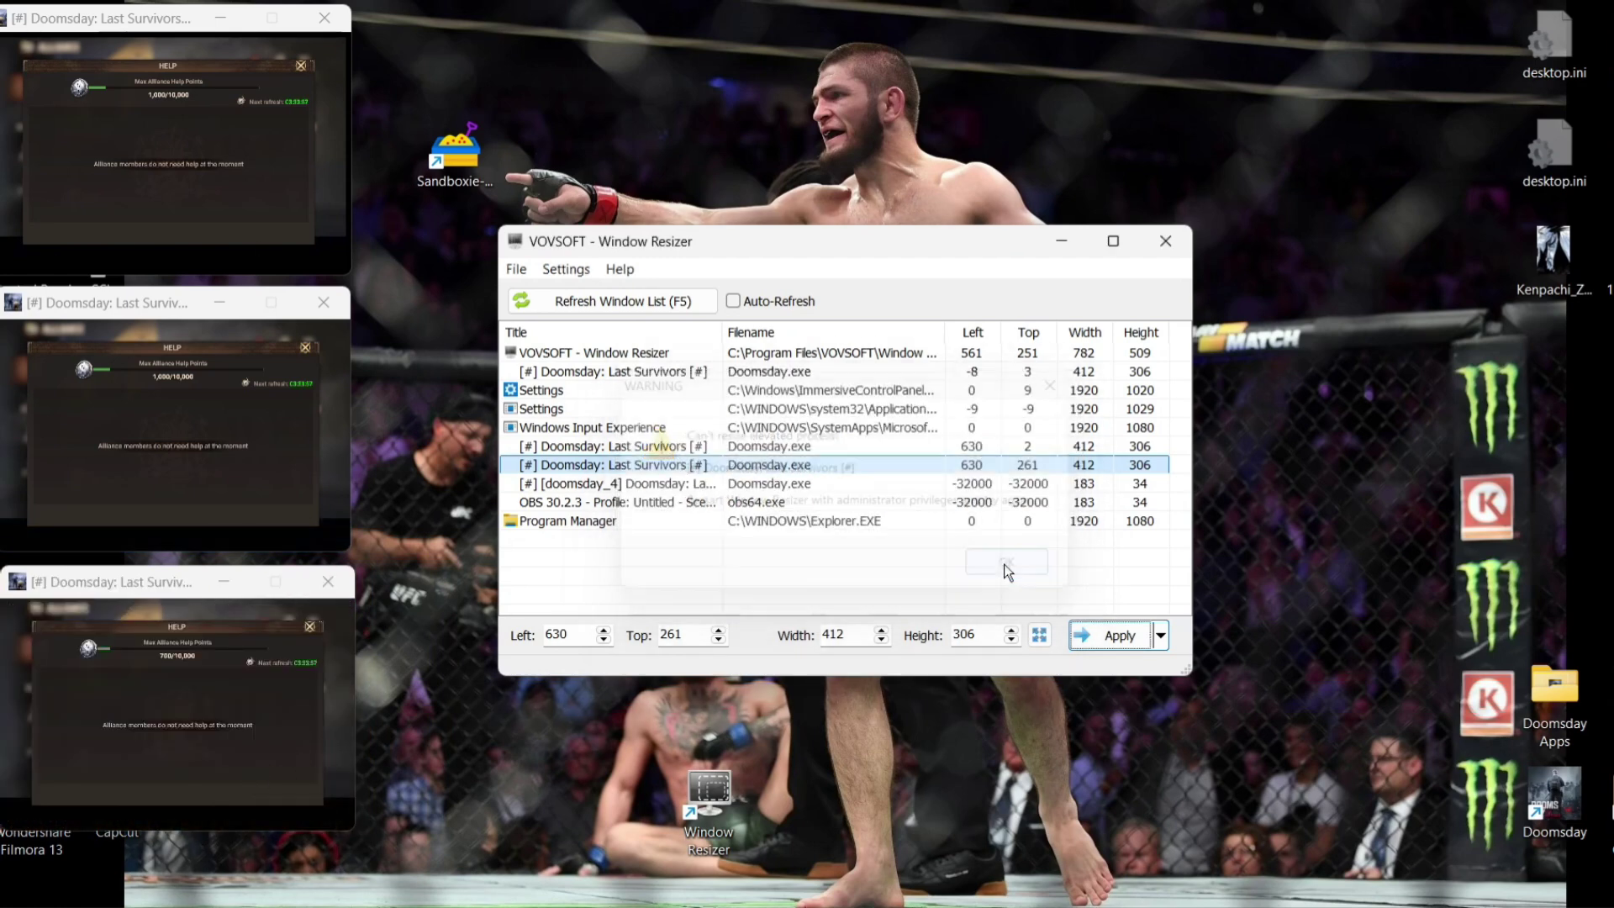
# - Resize the [doomsday_4] Doomsday: Last Survivors window to a width of 400 and a height of 300, dismissing the warning
pyautogui.click(757, 483)
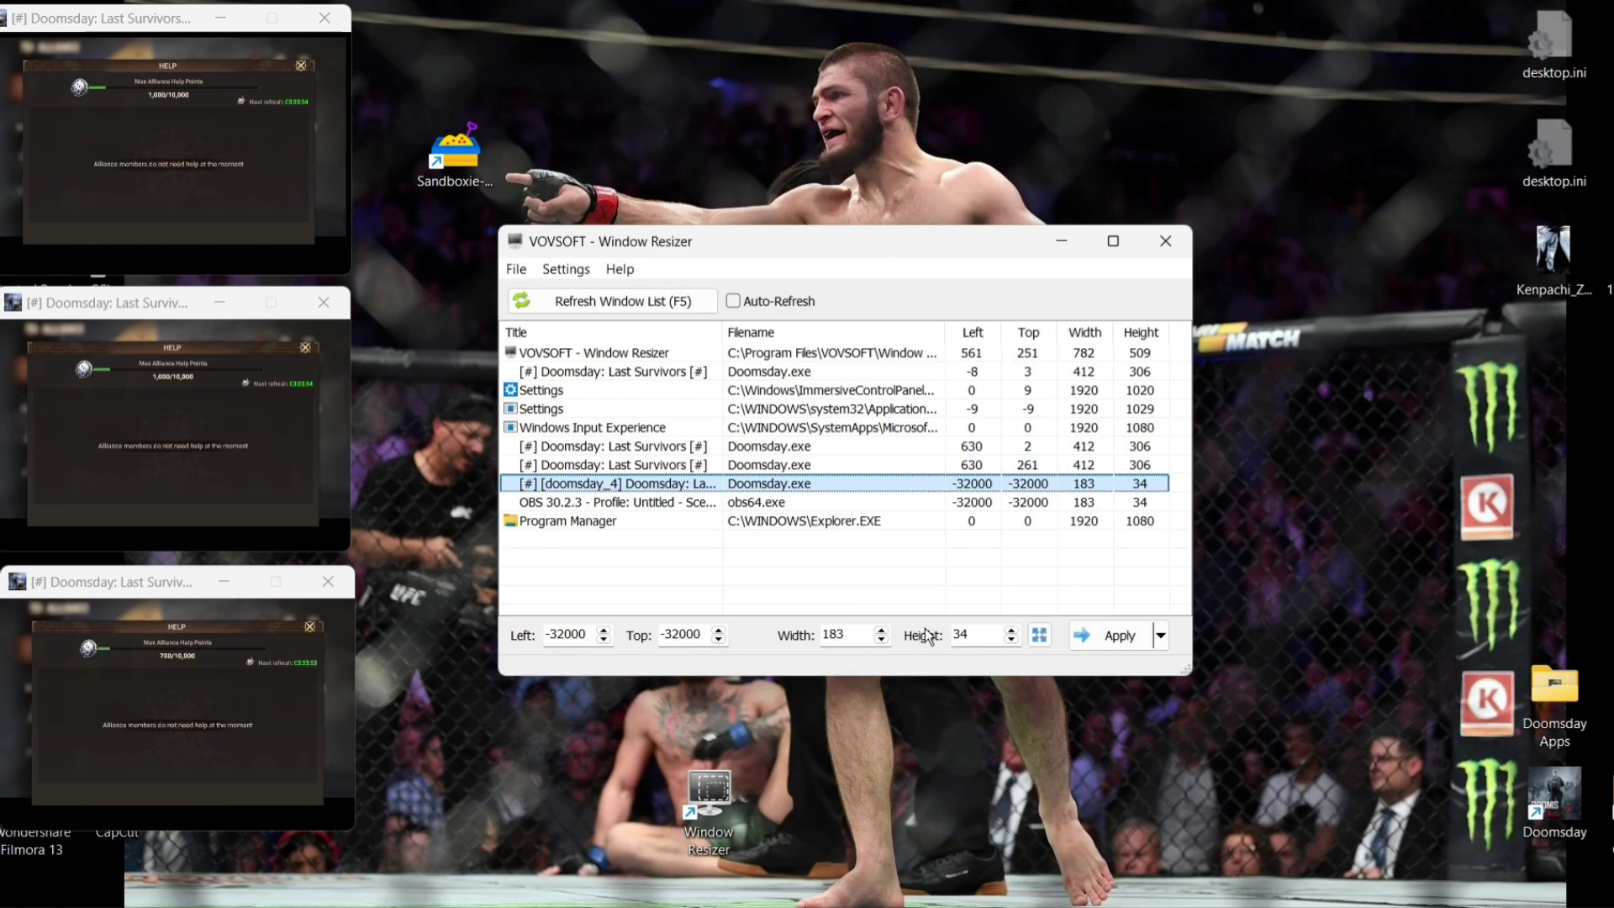
pyautogui.doubleClick(834, 635)
pyautogui.write('400')
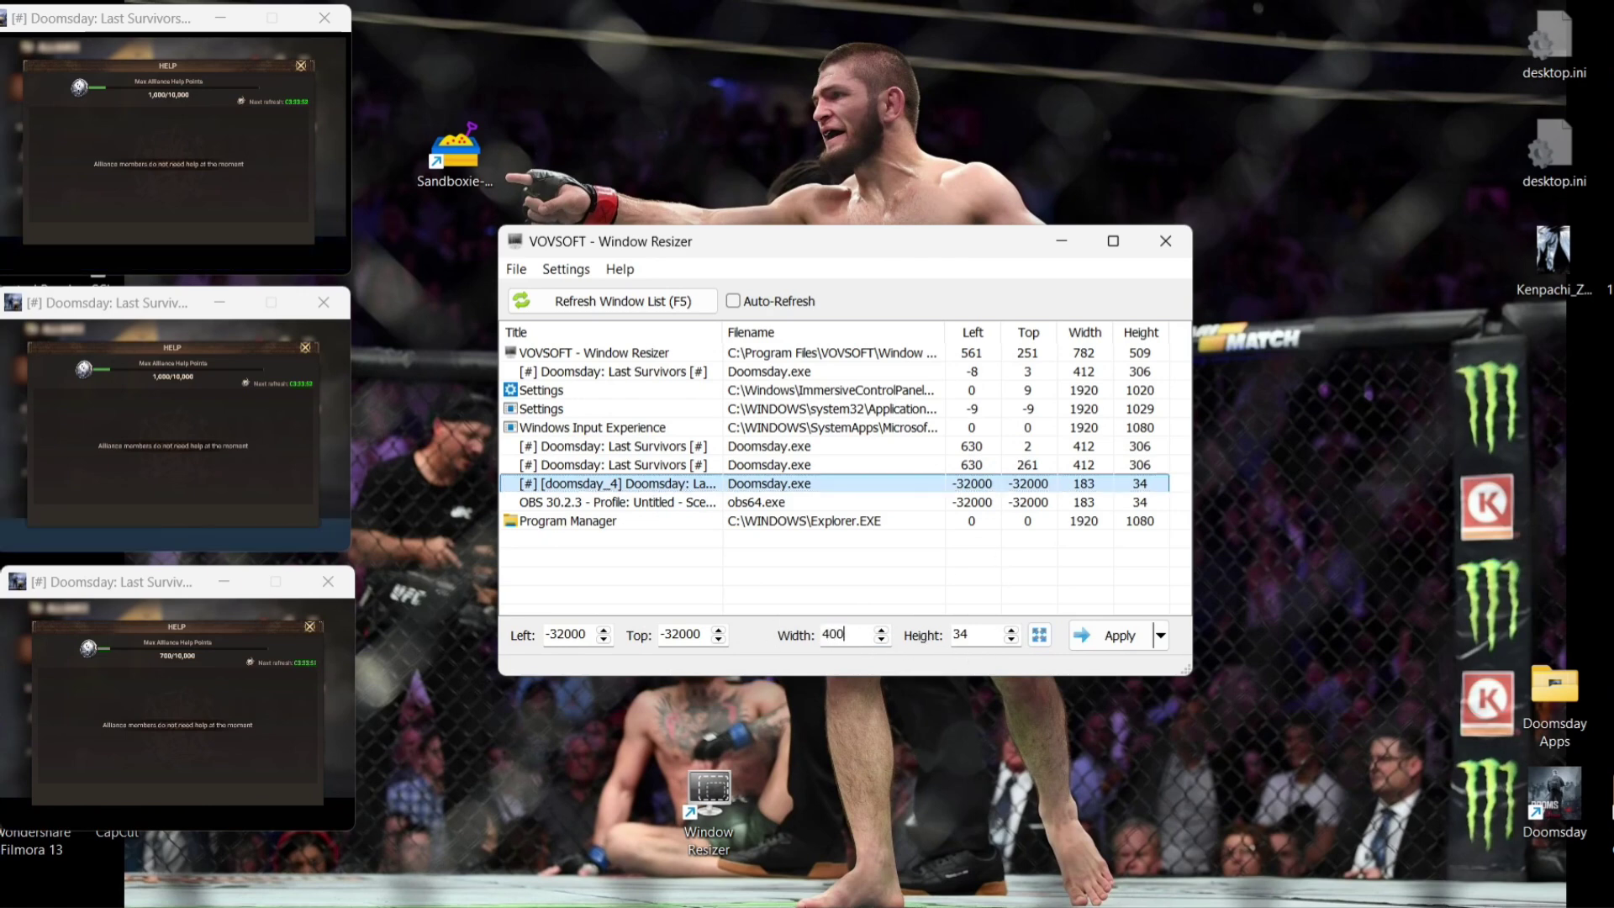
pyautogui.press('Tab')
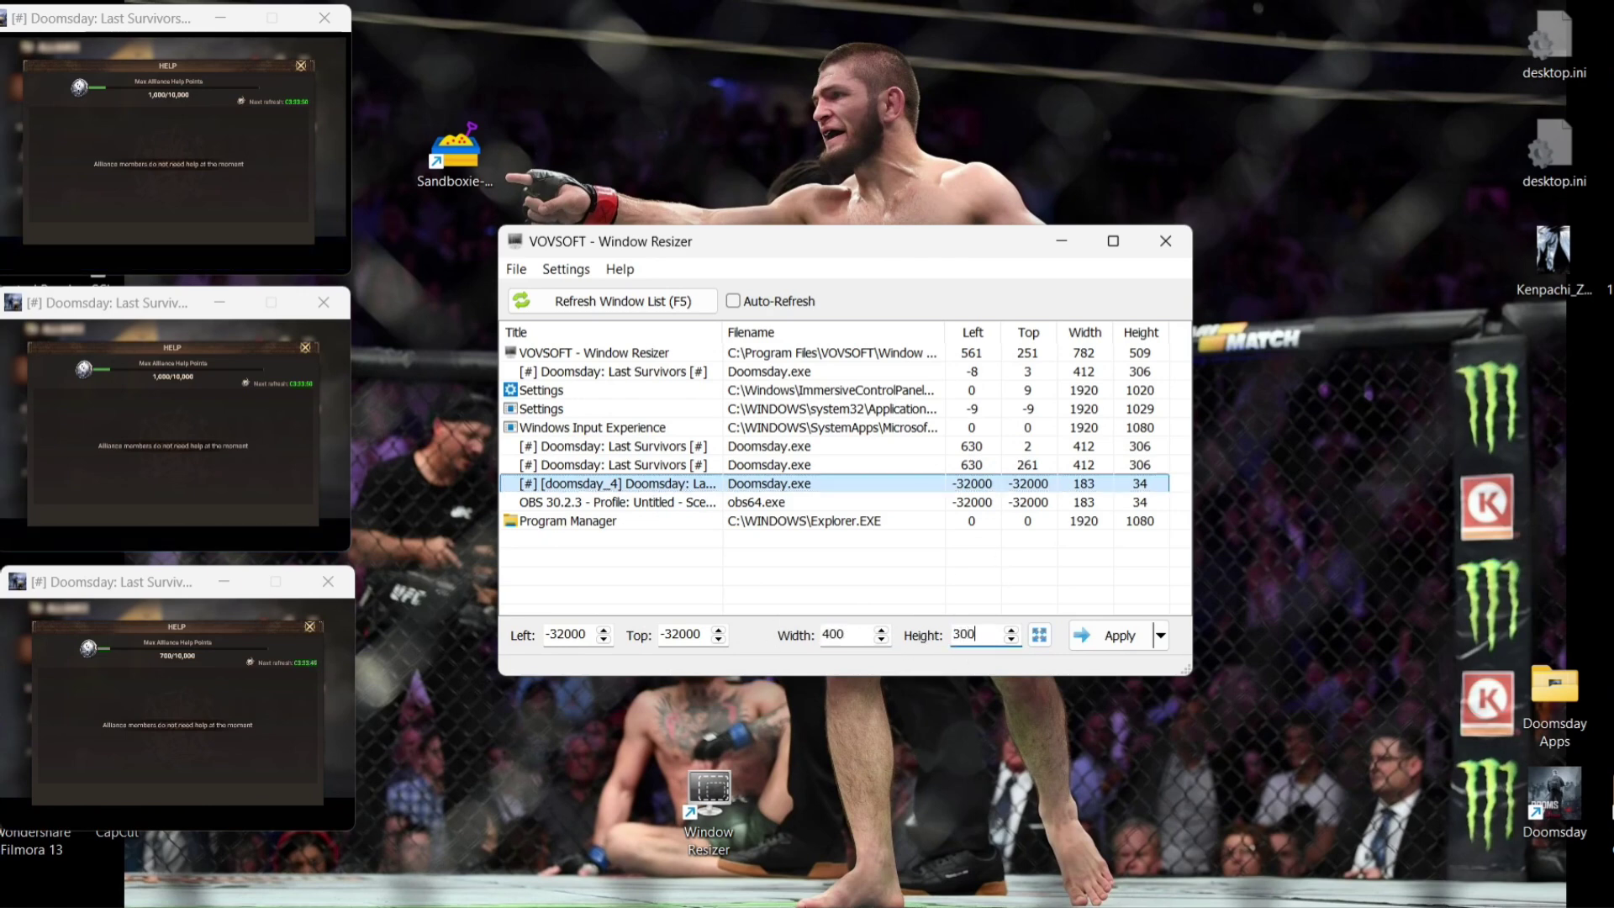
pyautogui.click(1110, 635)
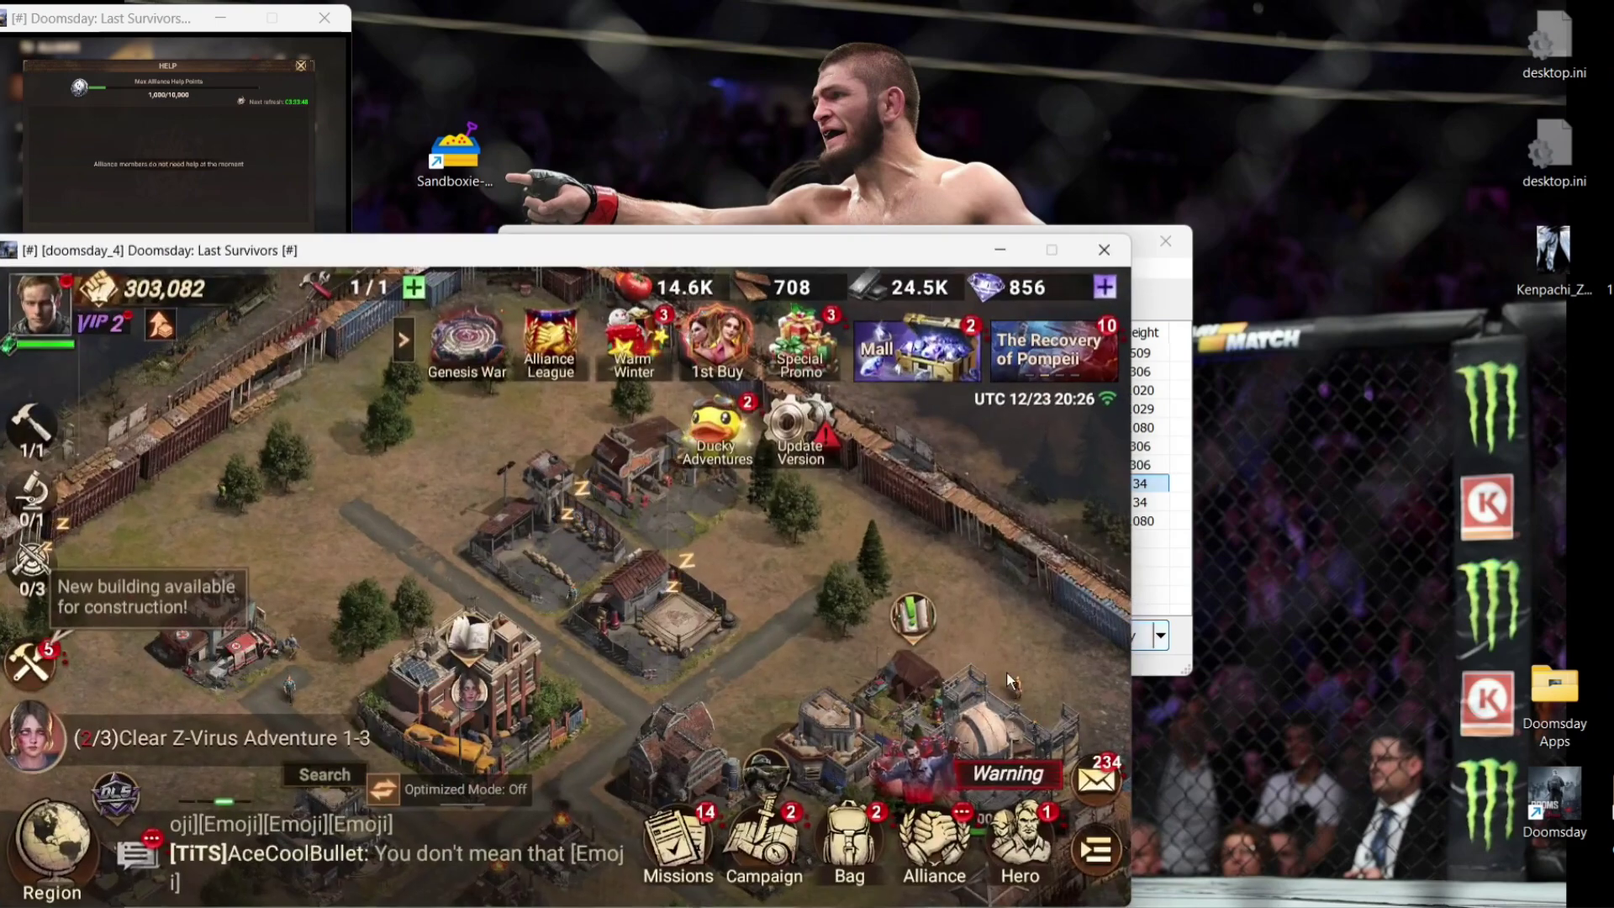
pyautogui.click(1013, 570)
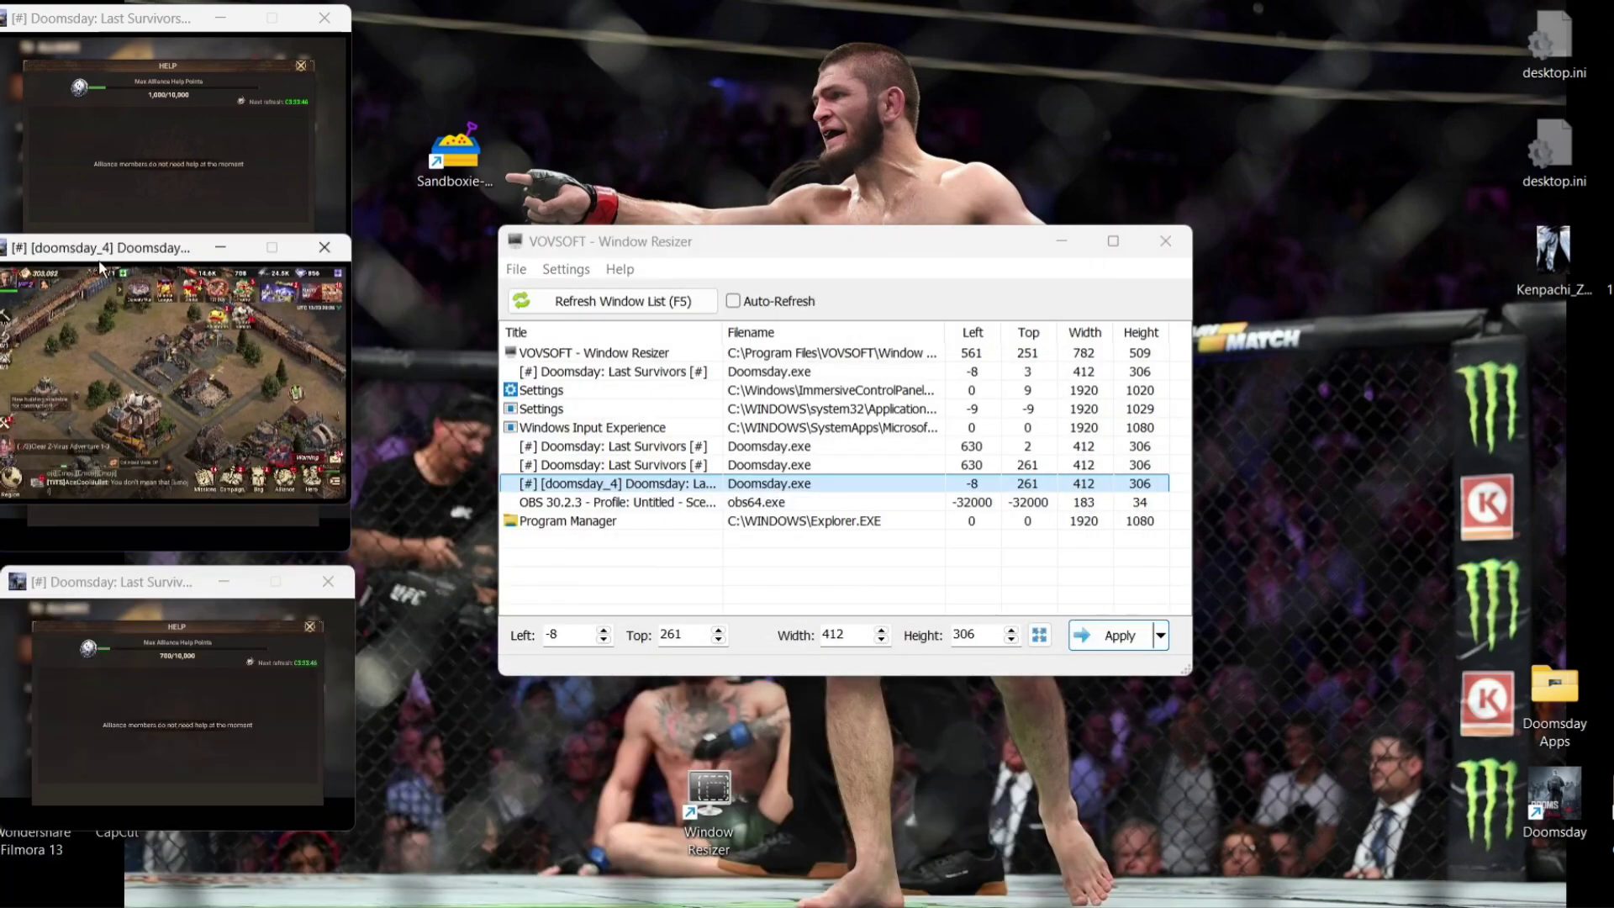
# - Place the [doomsday_4] game window beside the first one, claim its alliance activity rewards and open its alliance Help page
pyautogui.moveTo(99, 267); pyautogui.dragTo(470, 39)
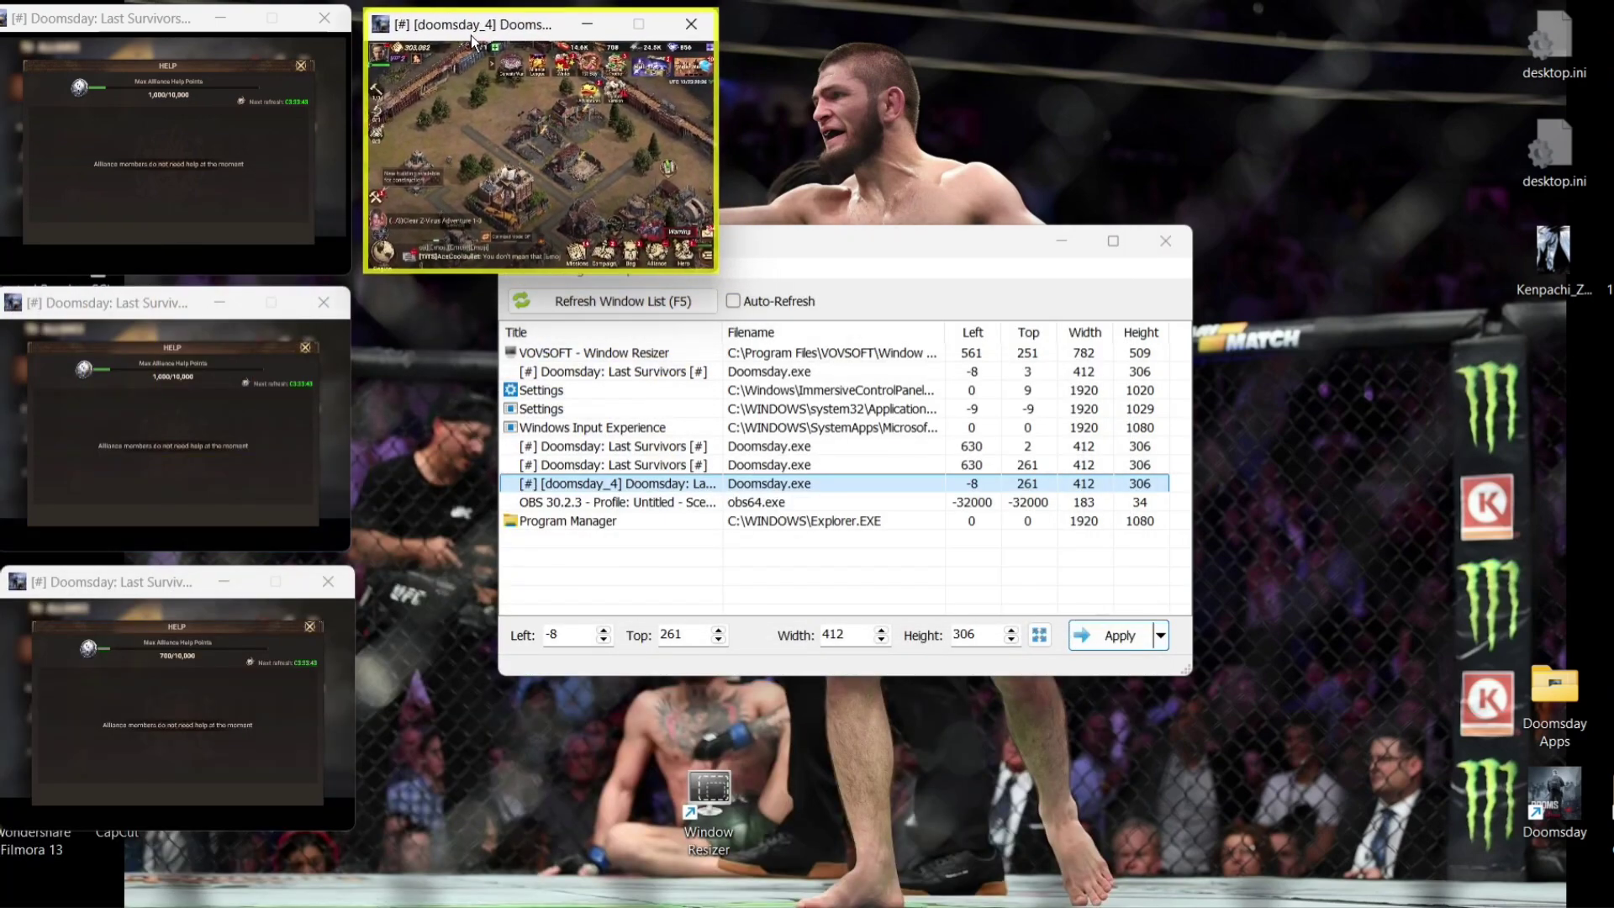
pyautogui.click(652, 254)
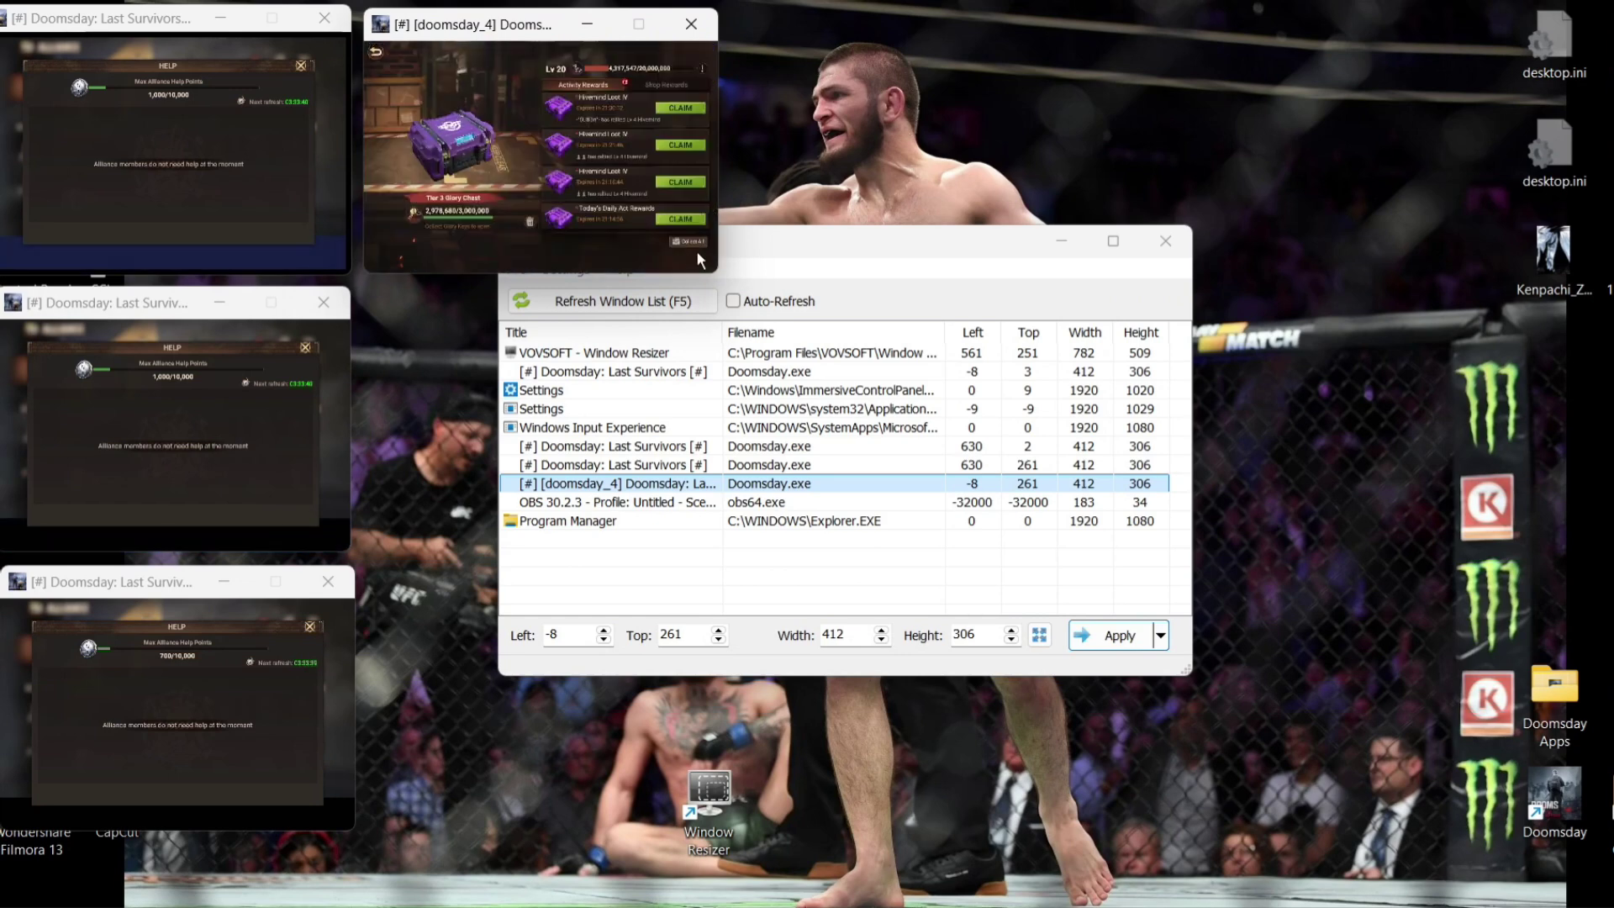
pyautogui.click(687, 242)
pyautogui.click(376, 54)
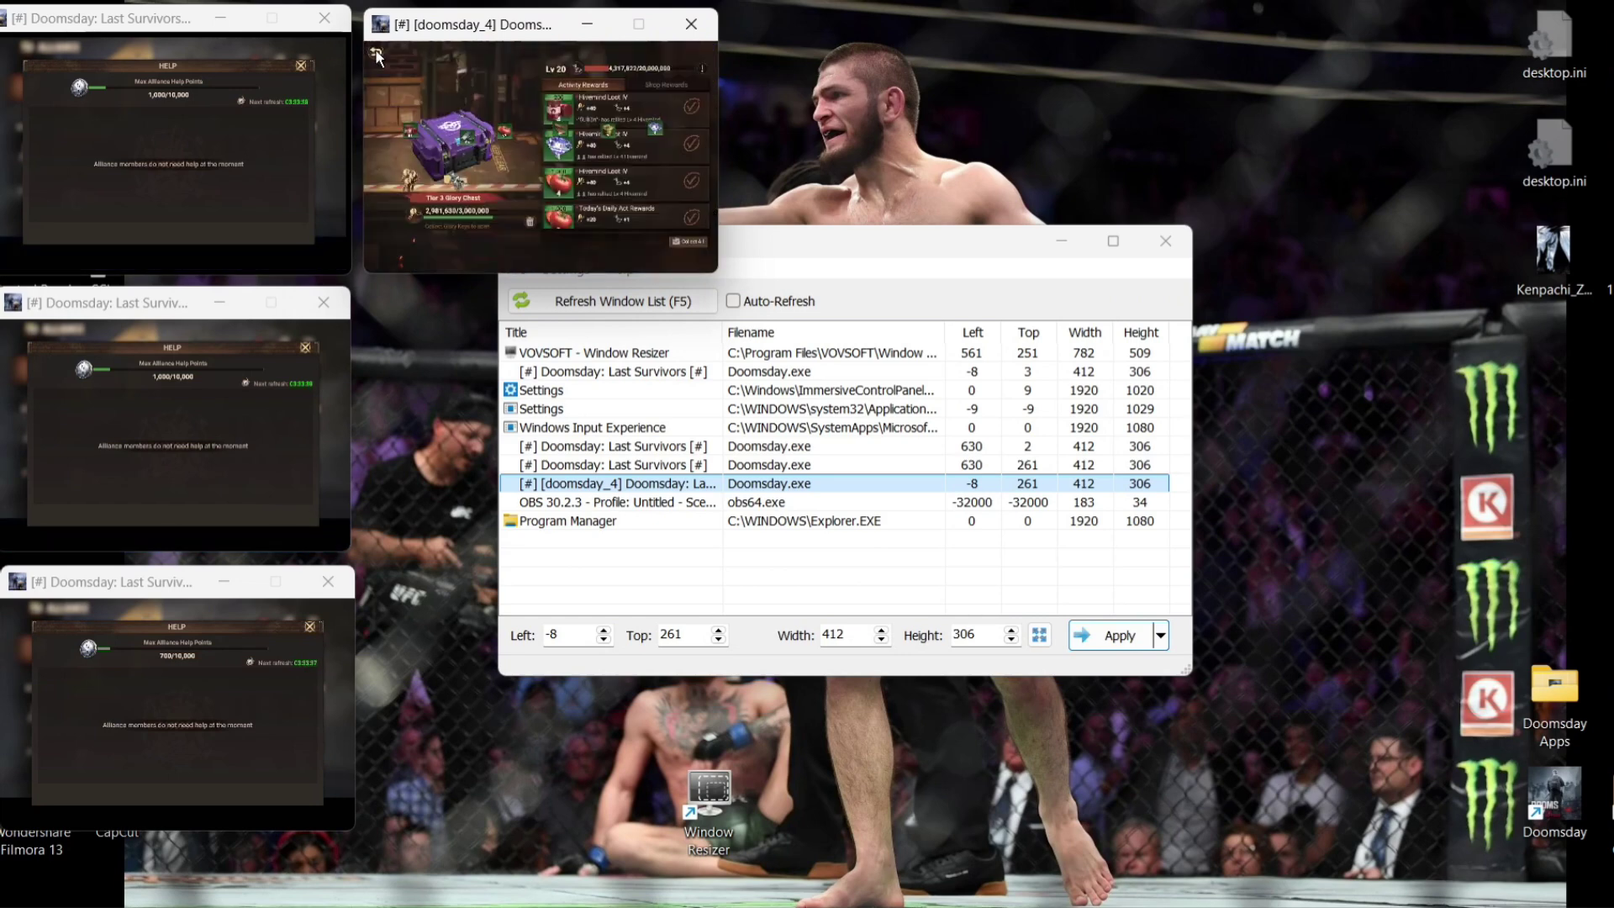
pyautogui.click(376, 54)
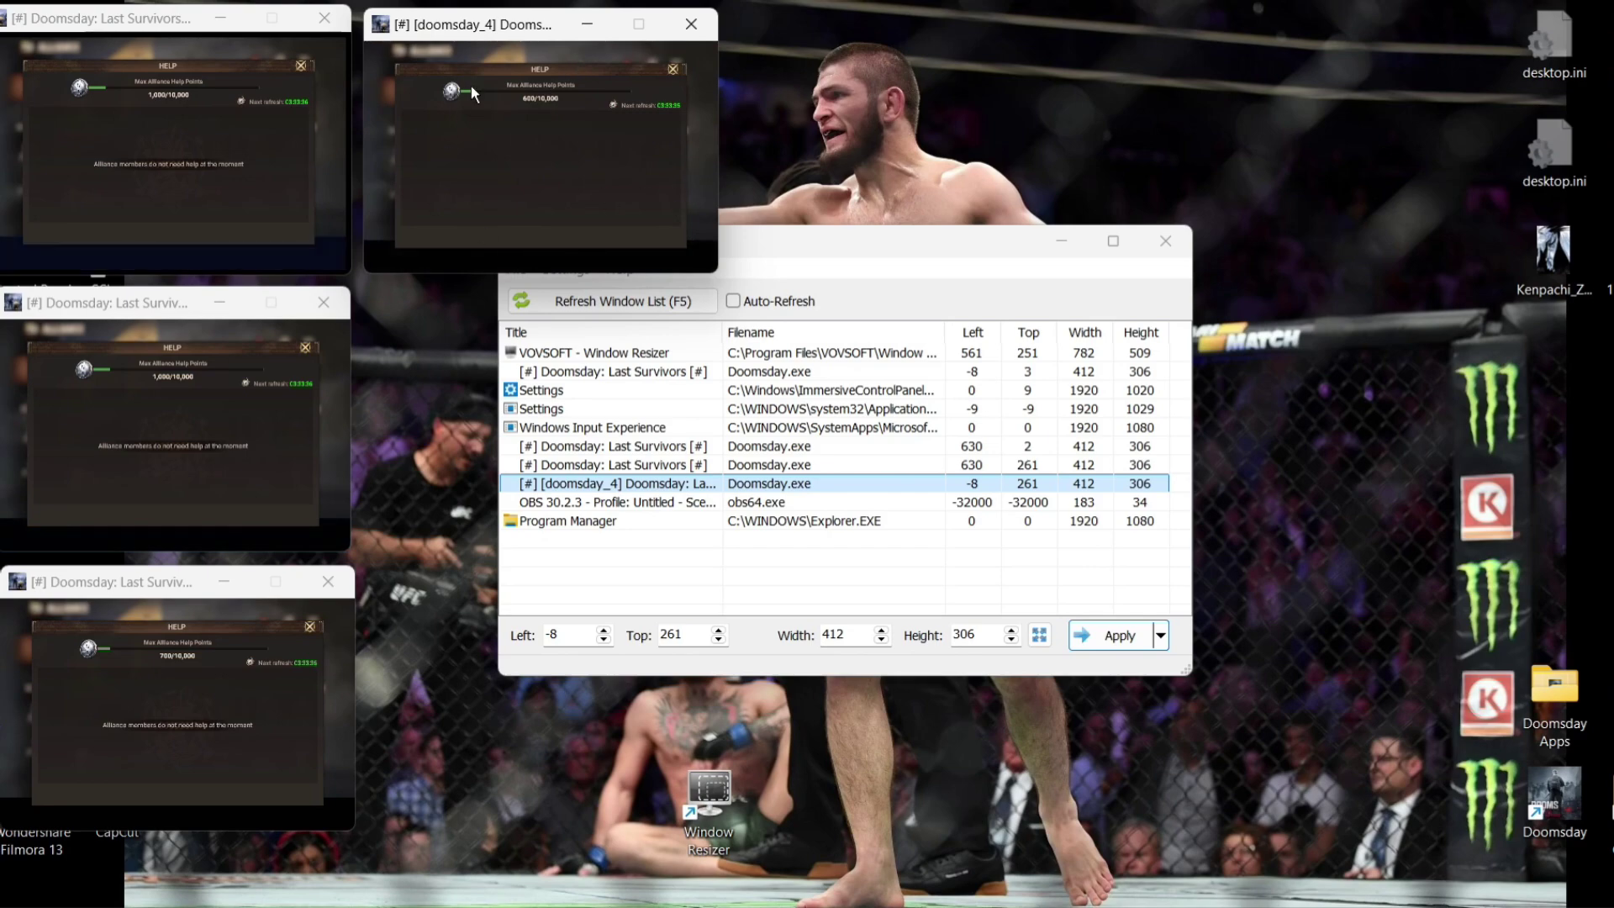
# - Close Window Resizer and open Macro Recorder, fitting its window beside the game windows
pyautogui.moveTo(866, 240); pyautogui.dragTo(1106, 145)
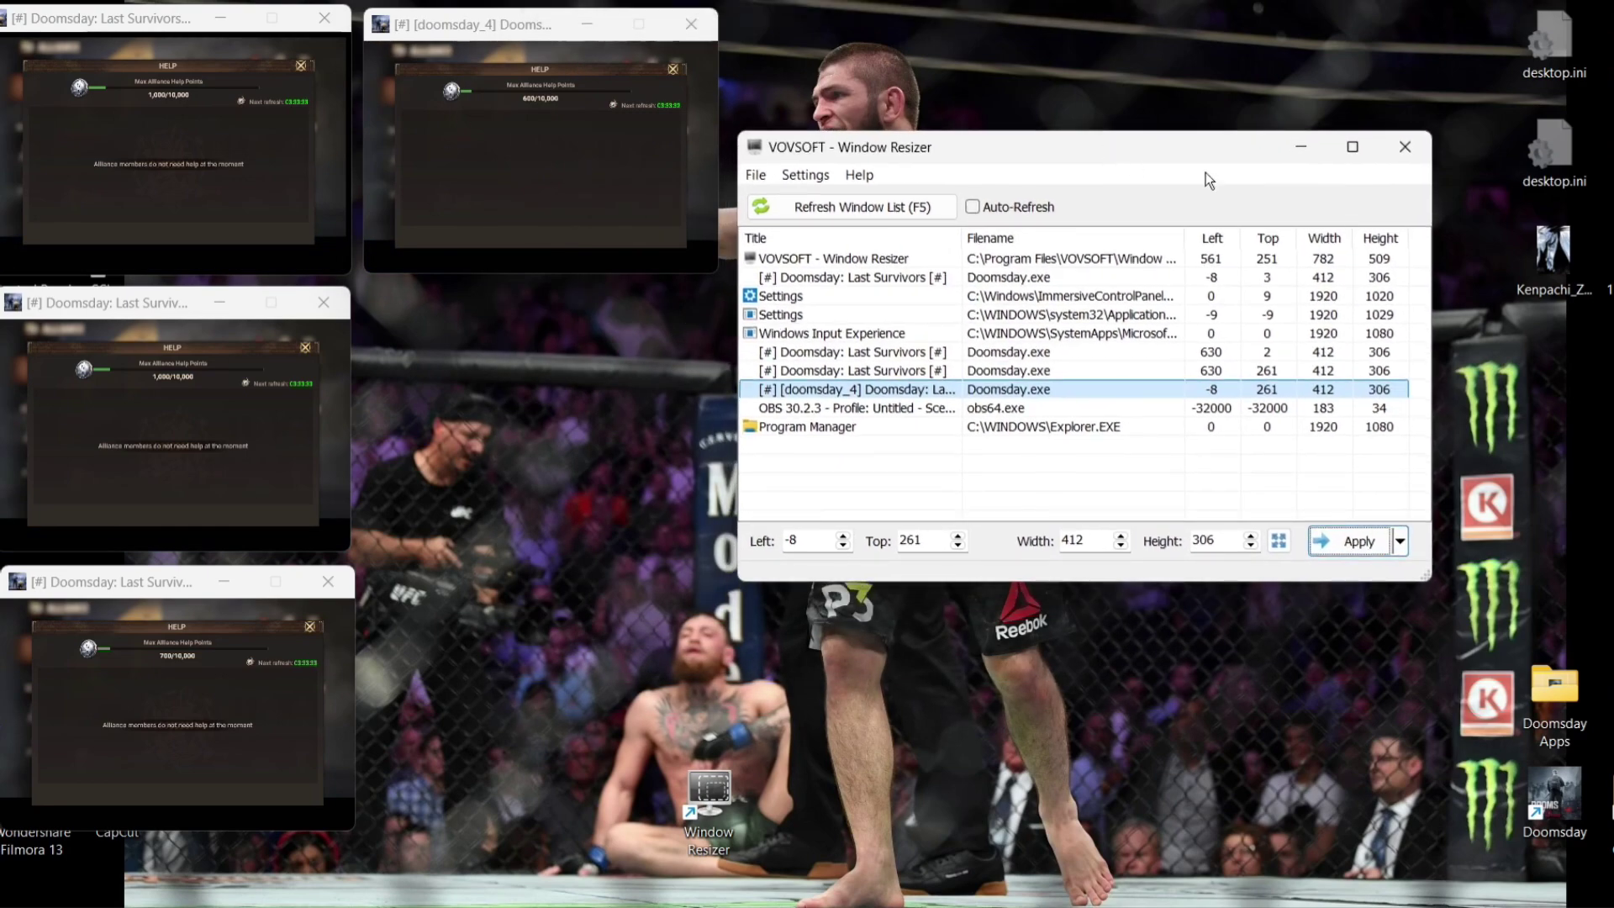
pyautogui.click(1405, 148)
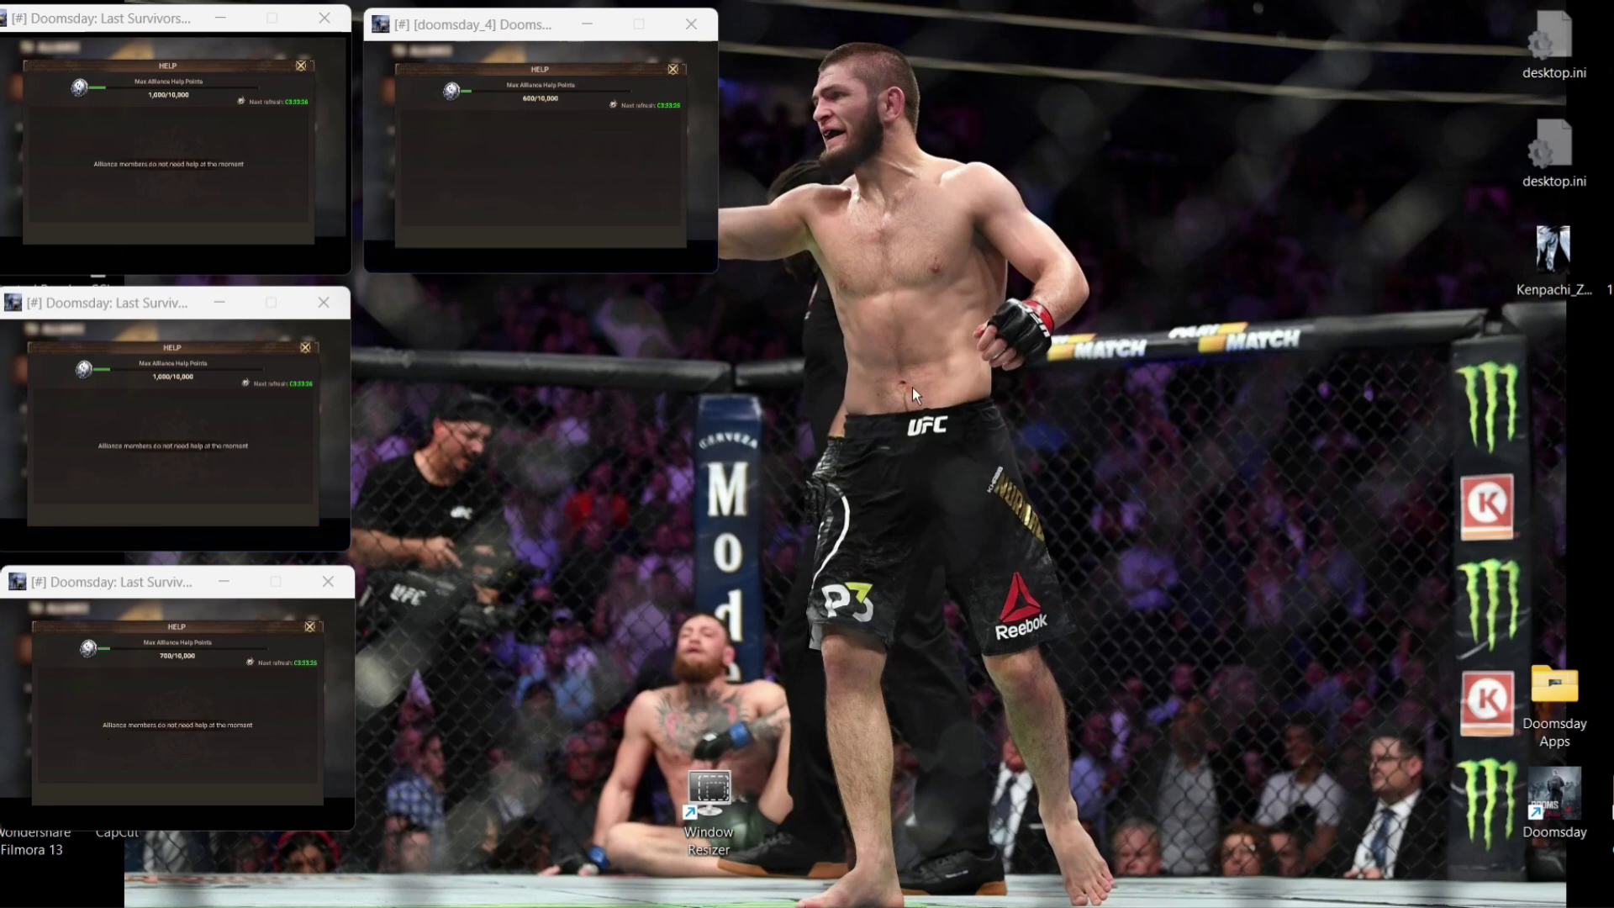
pyautogui.press('super')
pyautogui.write('macro Recorder')
pyautogui.press('Escape')
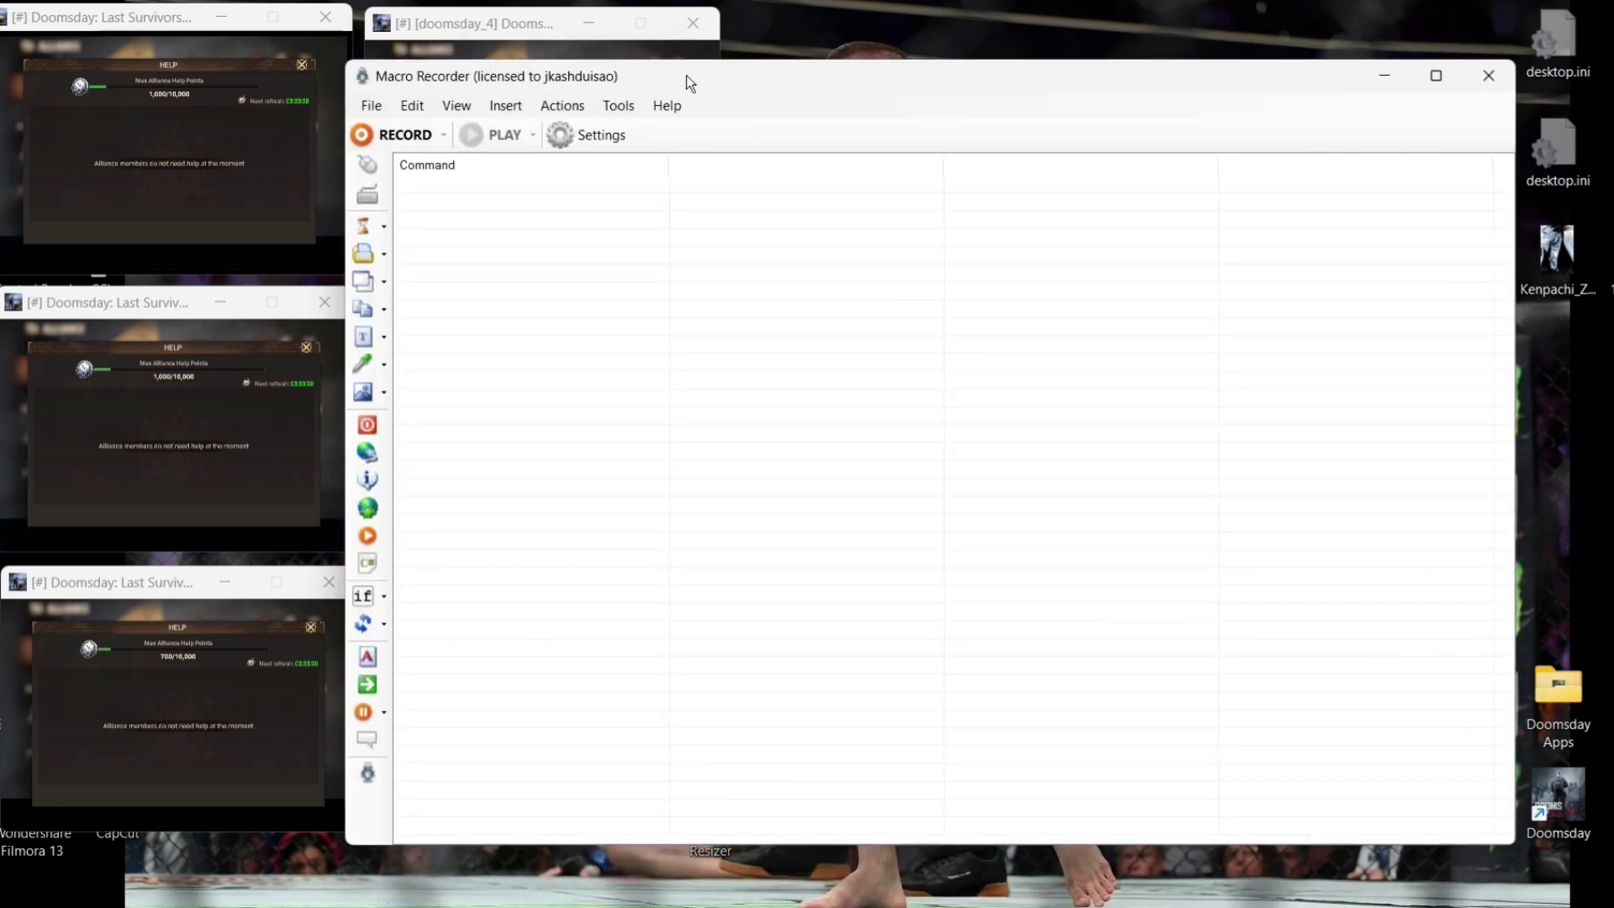
pyautogui.moveTo(684, 79); pyautogui.dragTo(751, 112)
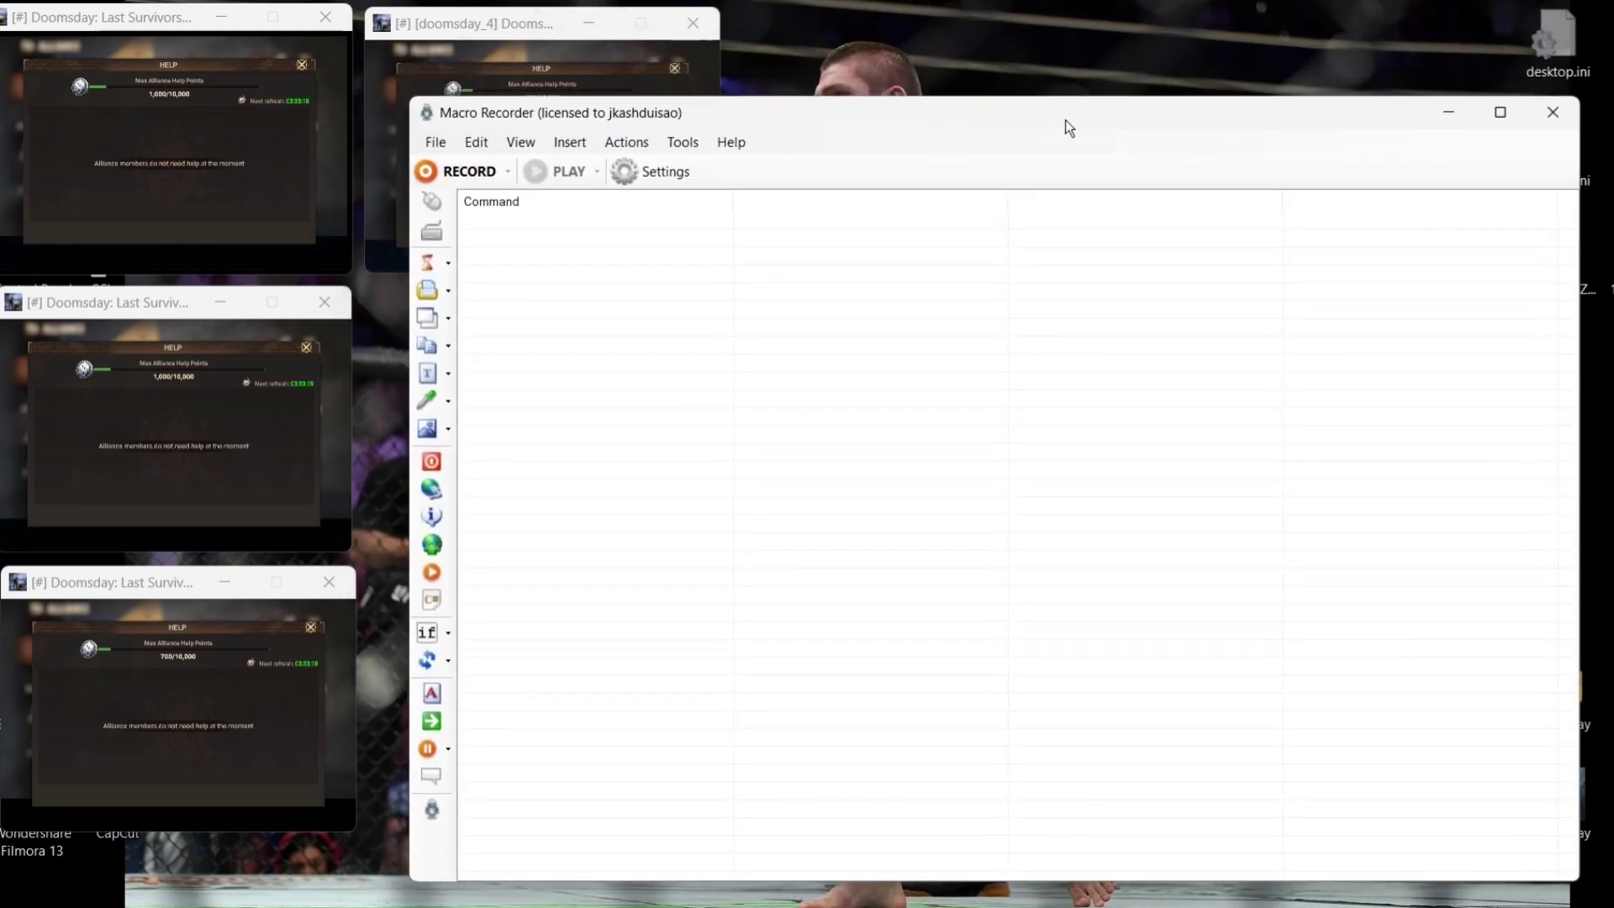
pyautogui.moveTo(1239, 103)
pyautogui.mouseDown()
pyautogui.moveTo(1283, 114)
pyautogui.moveTo(1280, 97)
pyautogui.moveTo(1242, 274)
pyautogui.moveTo(1172, 316)
pyautogui.moveTo(1223, 124)
pyautogui.mouseUp()
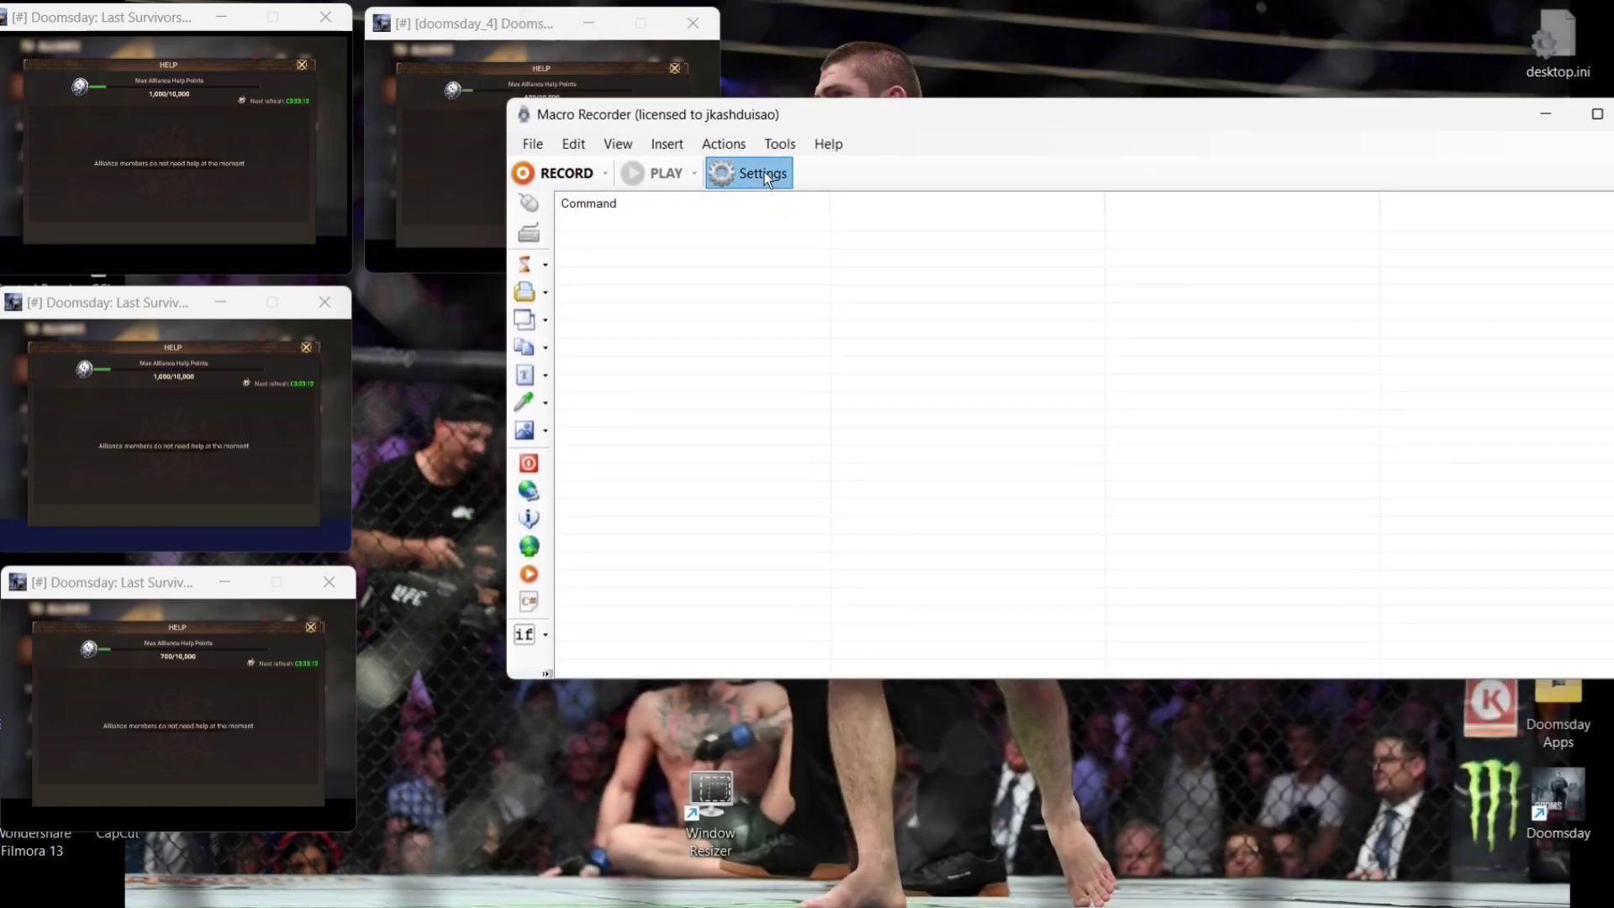
# - Review Macro Recorder's general and recording settings, including the mouse recording options, against the game windows
pyautogui.click(765, 171)
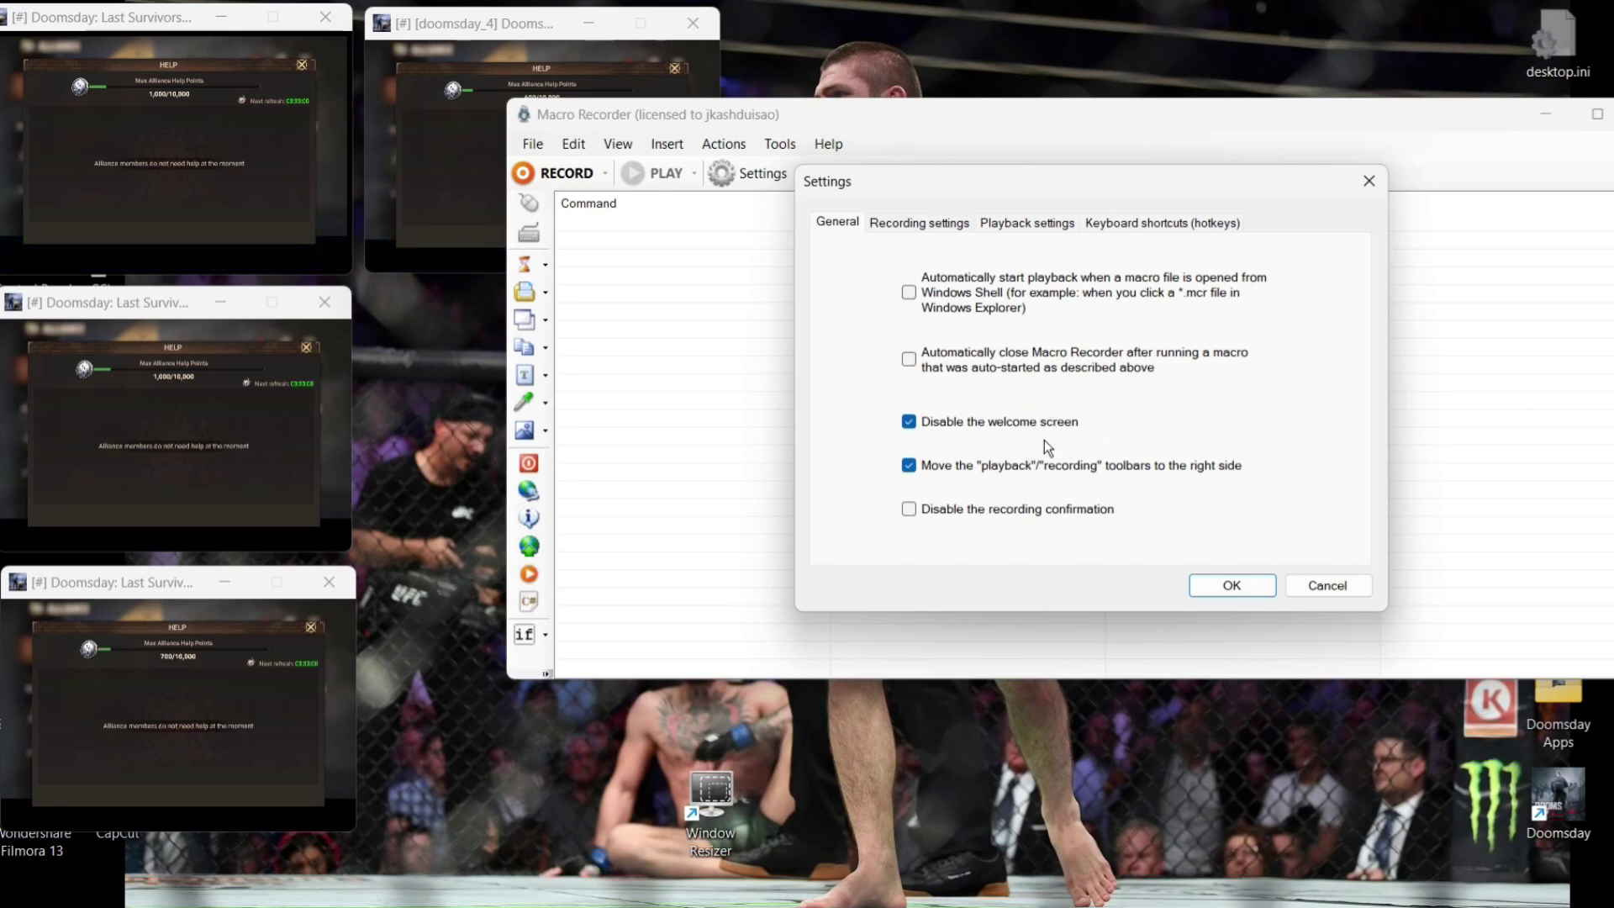
pyautogui.click(928, 225)
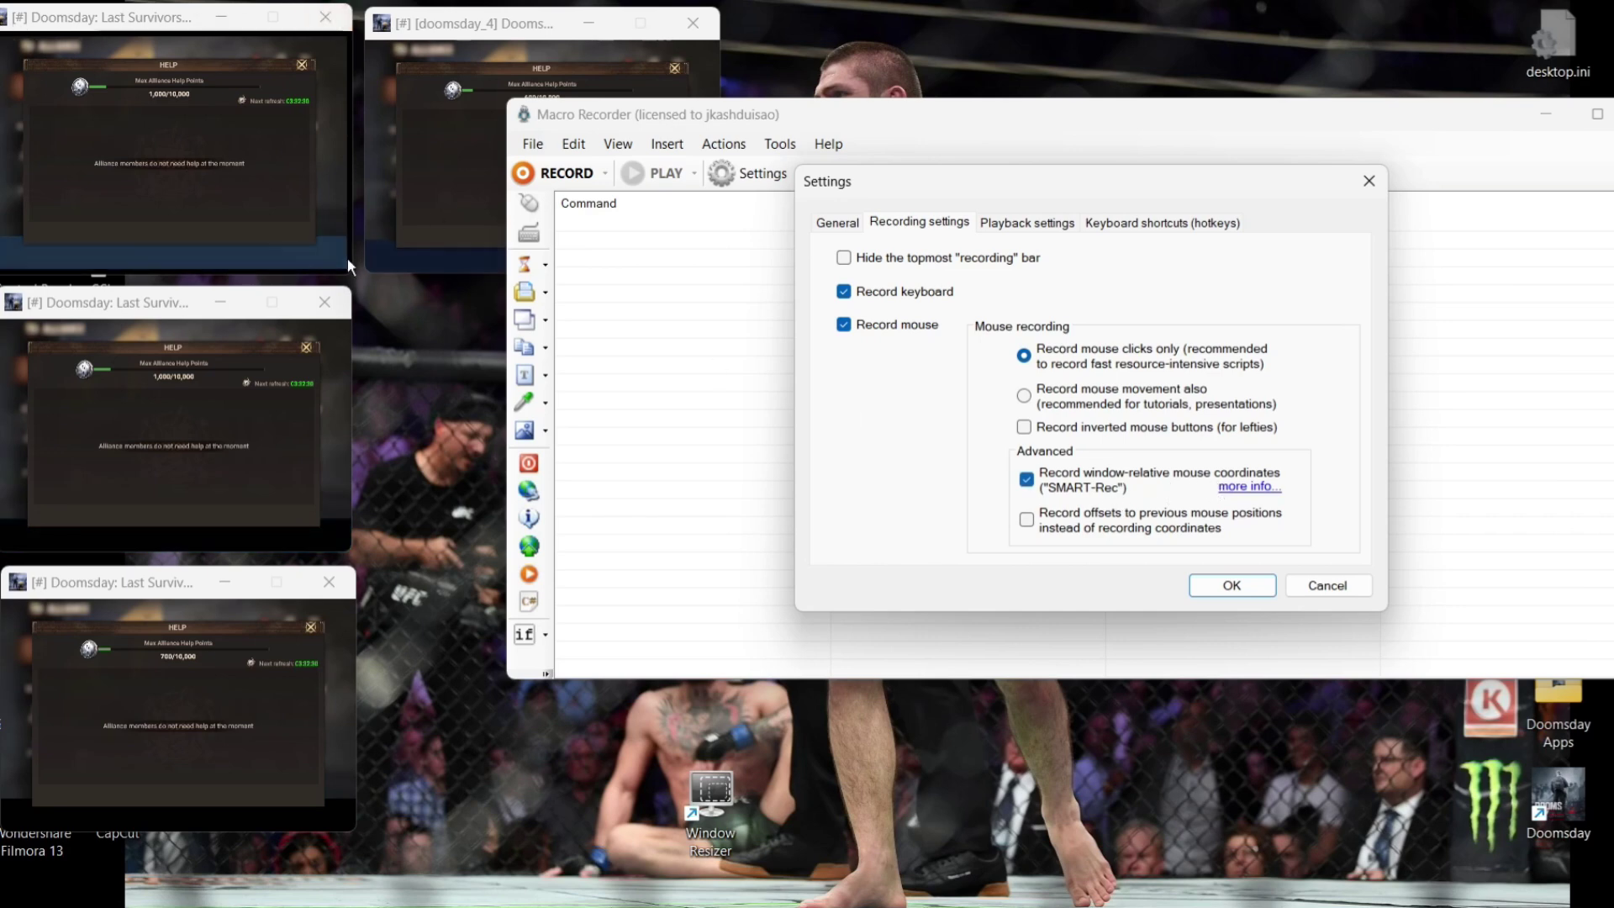
pyautogui.click(162, 233)
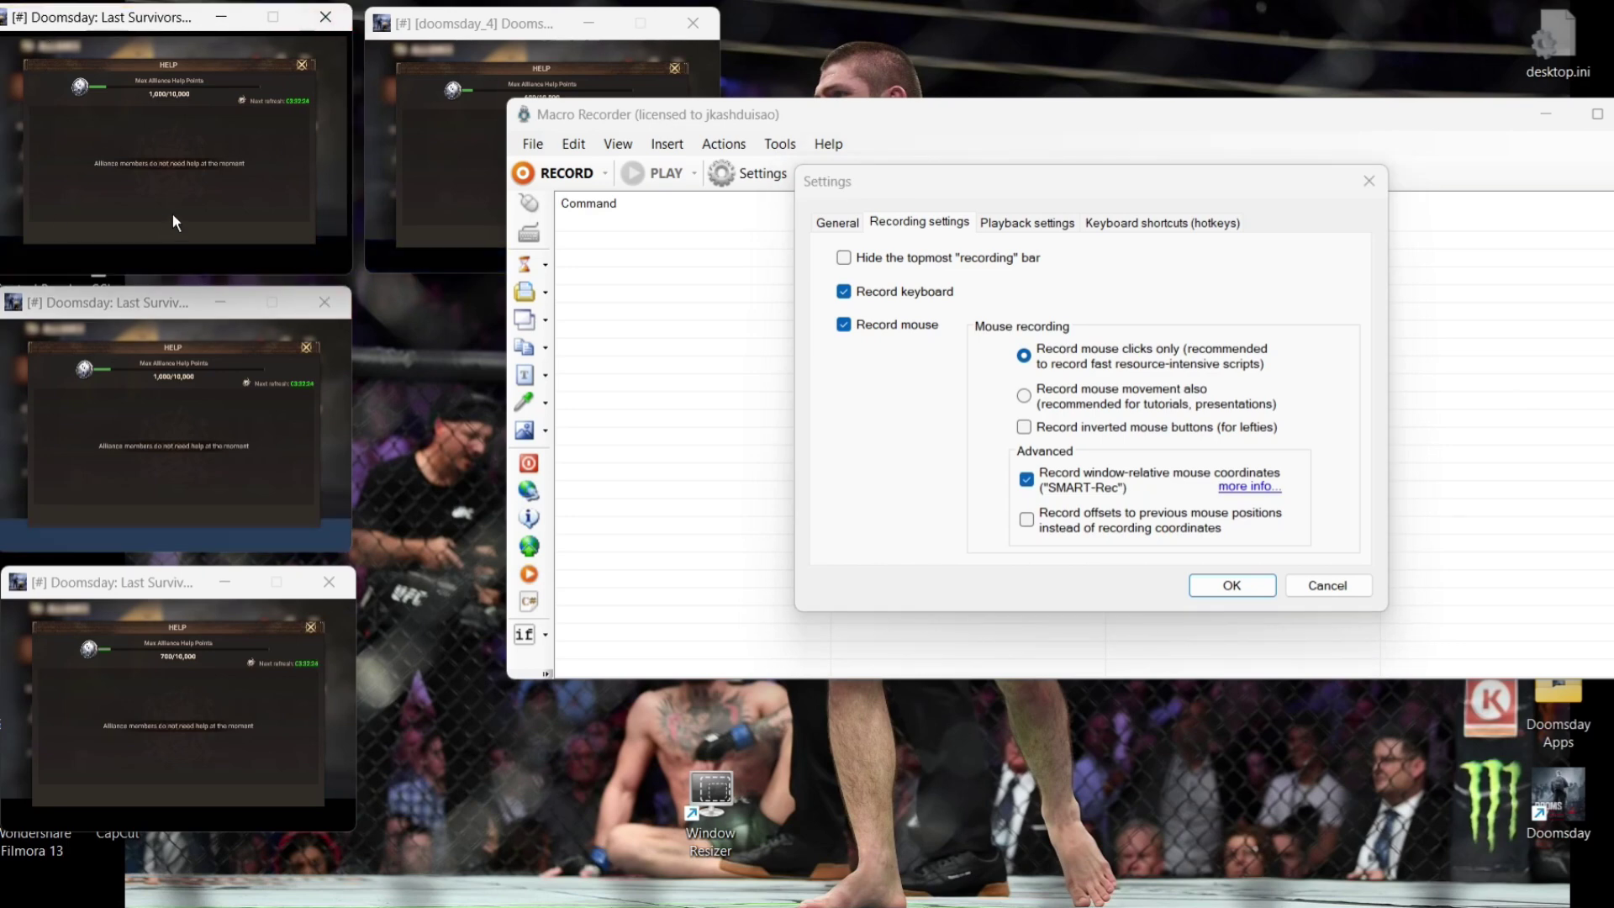
pyautogui.click(1232, 587)
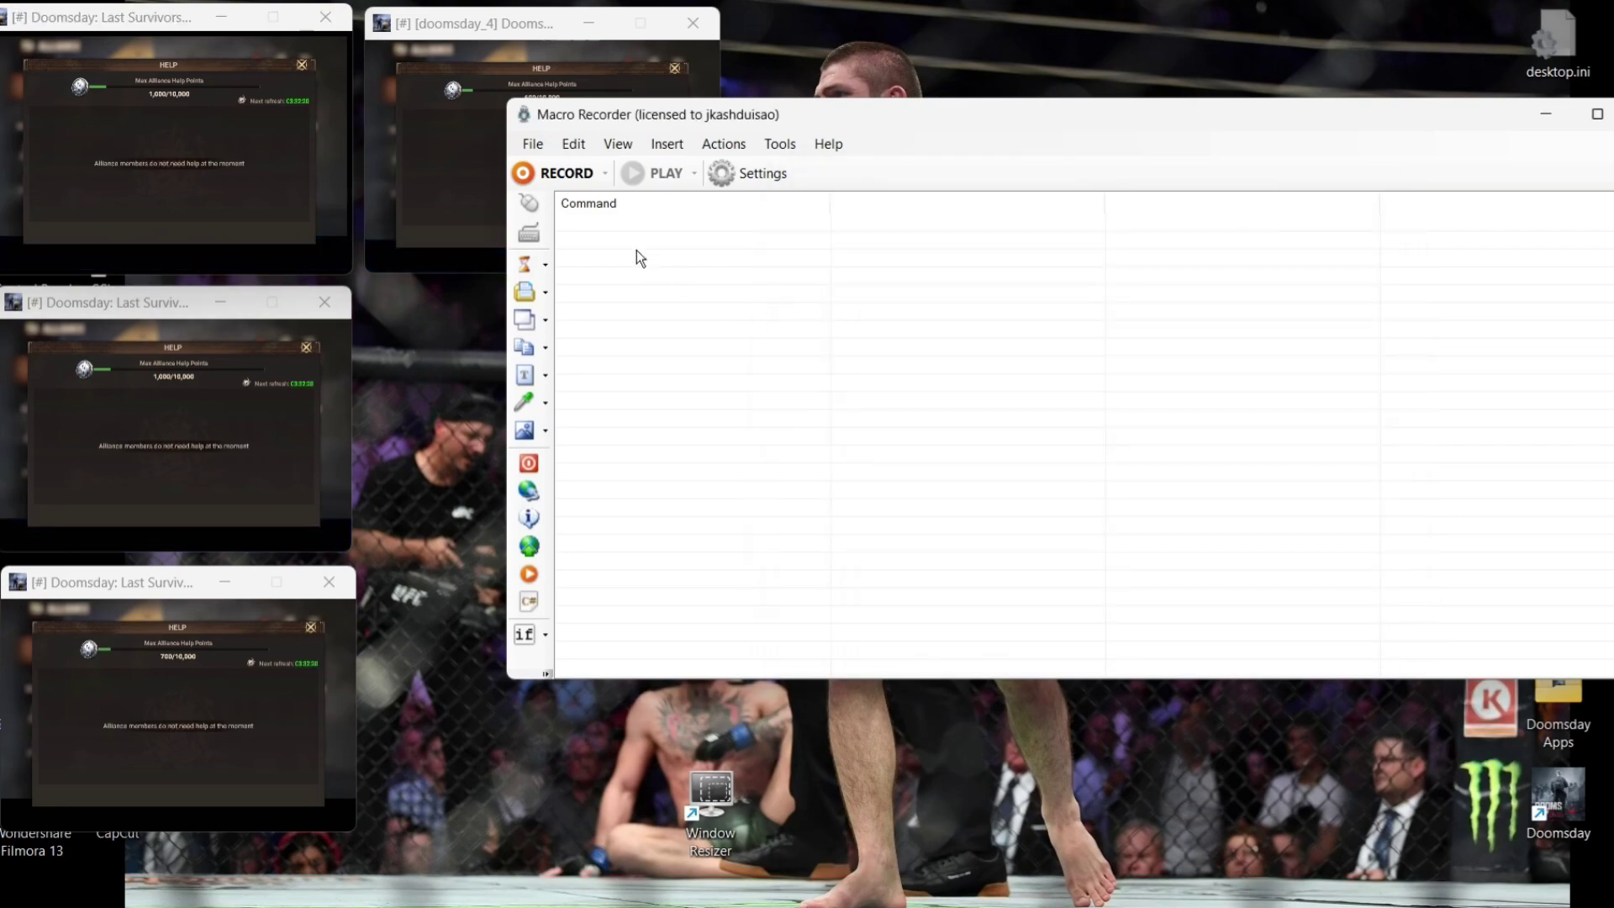
# - Record a macro that clicks the lower Help area once in each of the four game windows
pyautogui.click(551, 174)
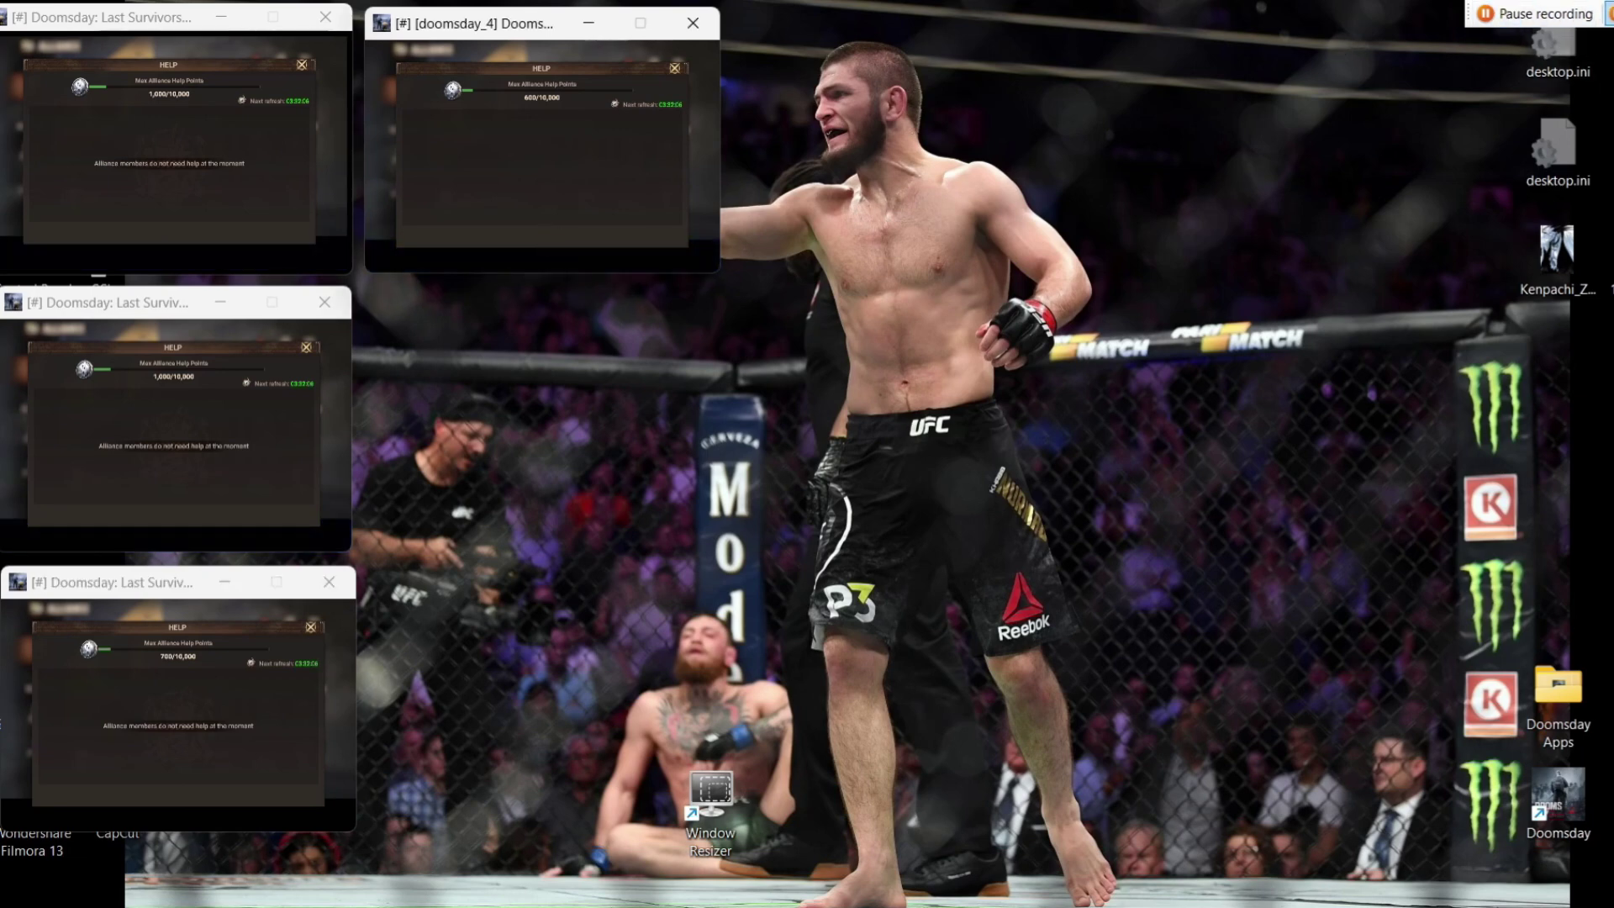
pyautogui.click(1553, 11)
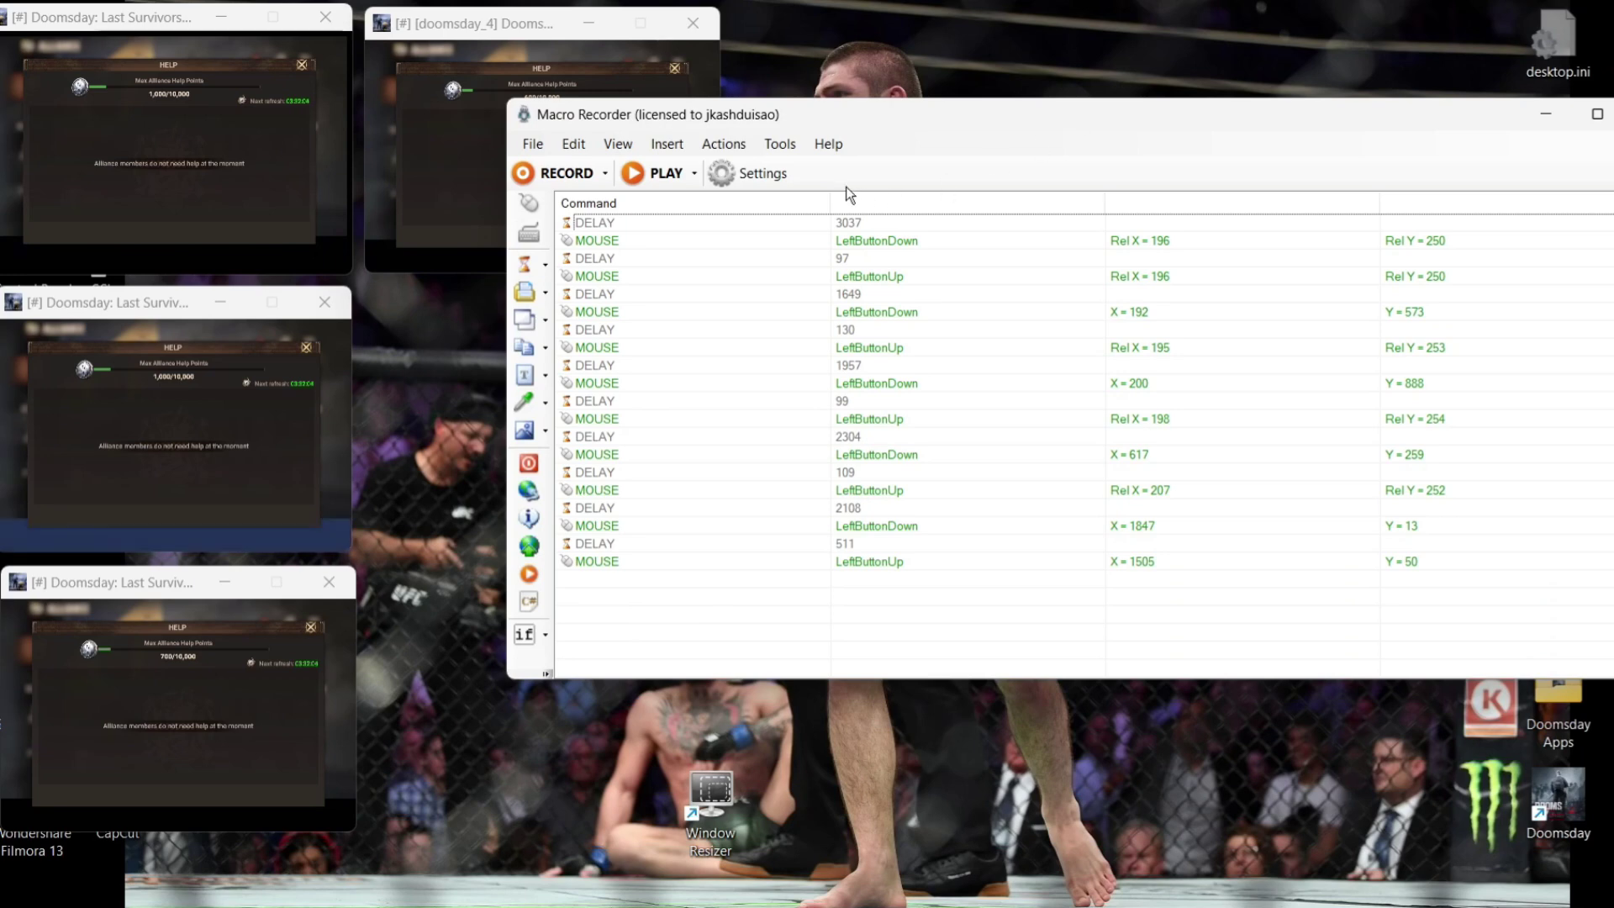
# - Set the macro playback speed to Fast
pyautogui.click(741, 177)
pyautogui.click(1022, 223)
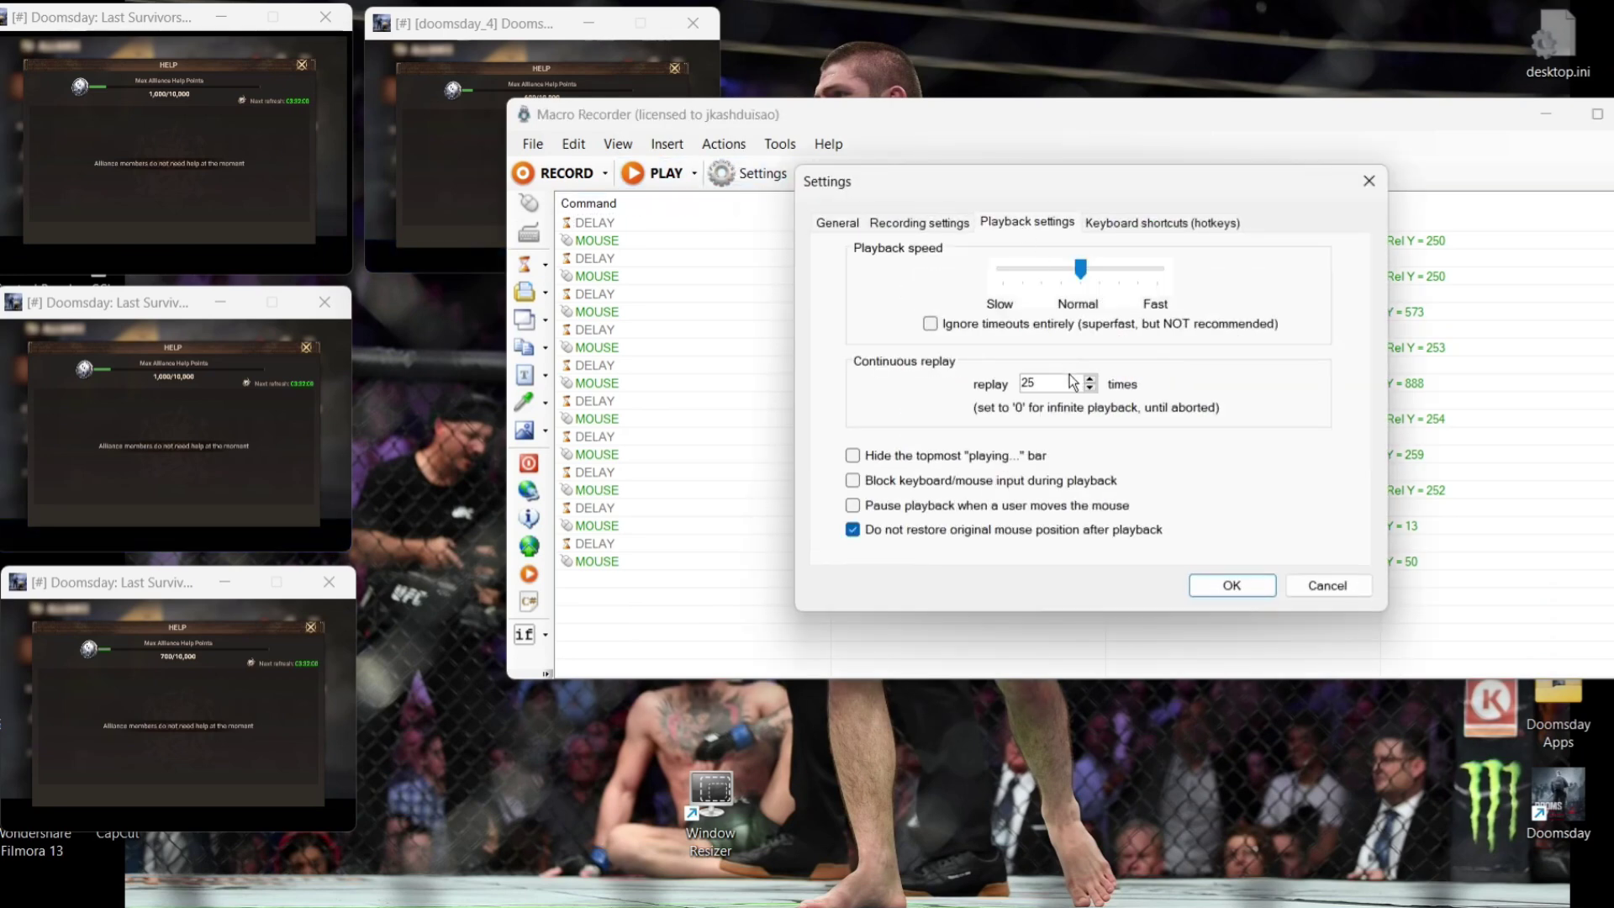
pyautogui.moveTo(1083, 268); pyautogui.dragTo(1158, 269)
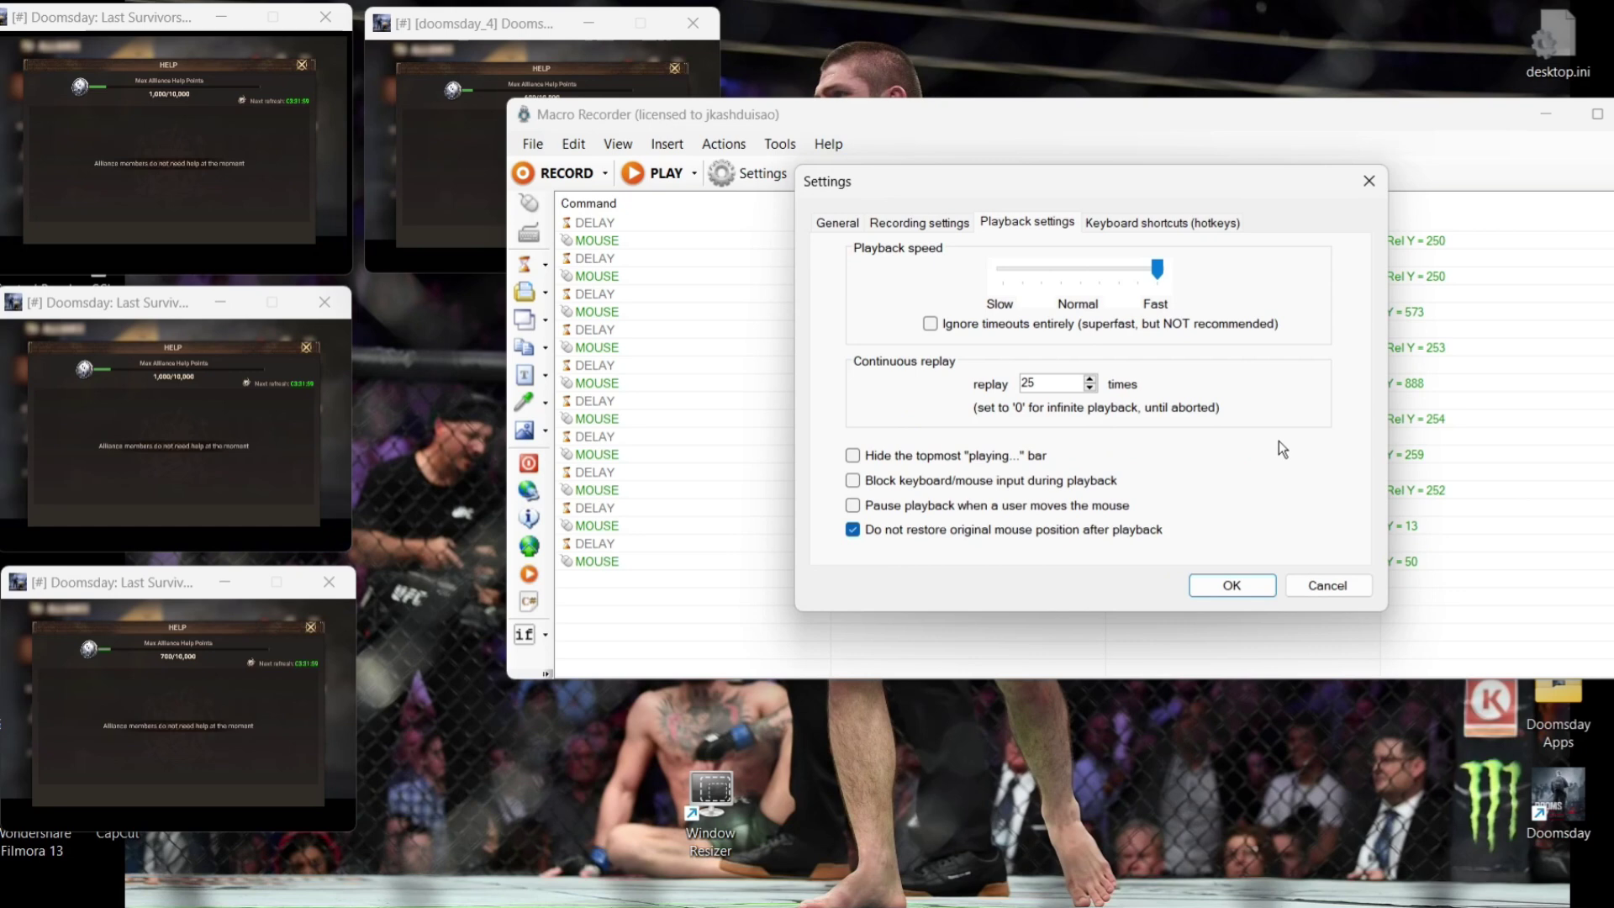
pyautogui.click(1237, 584)
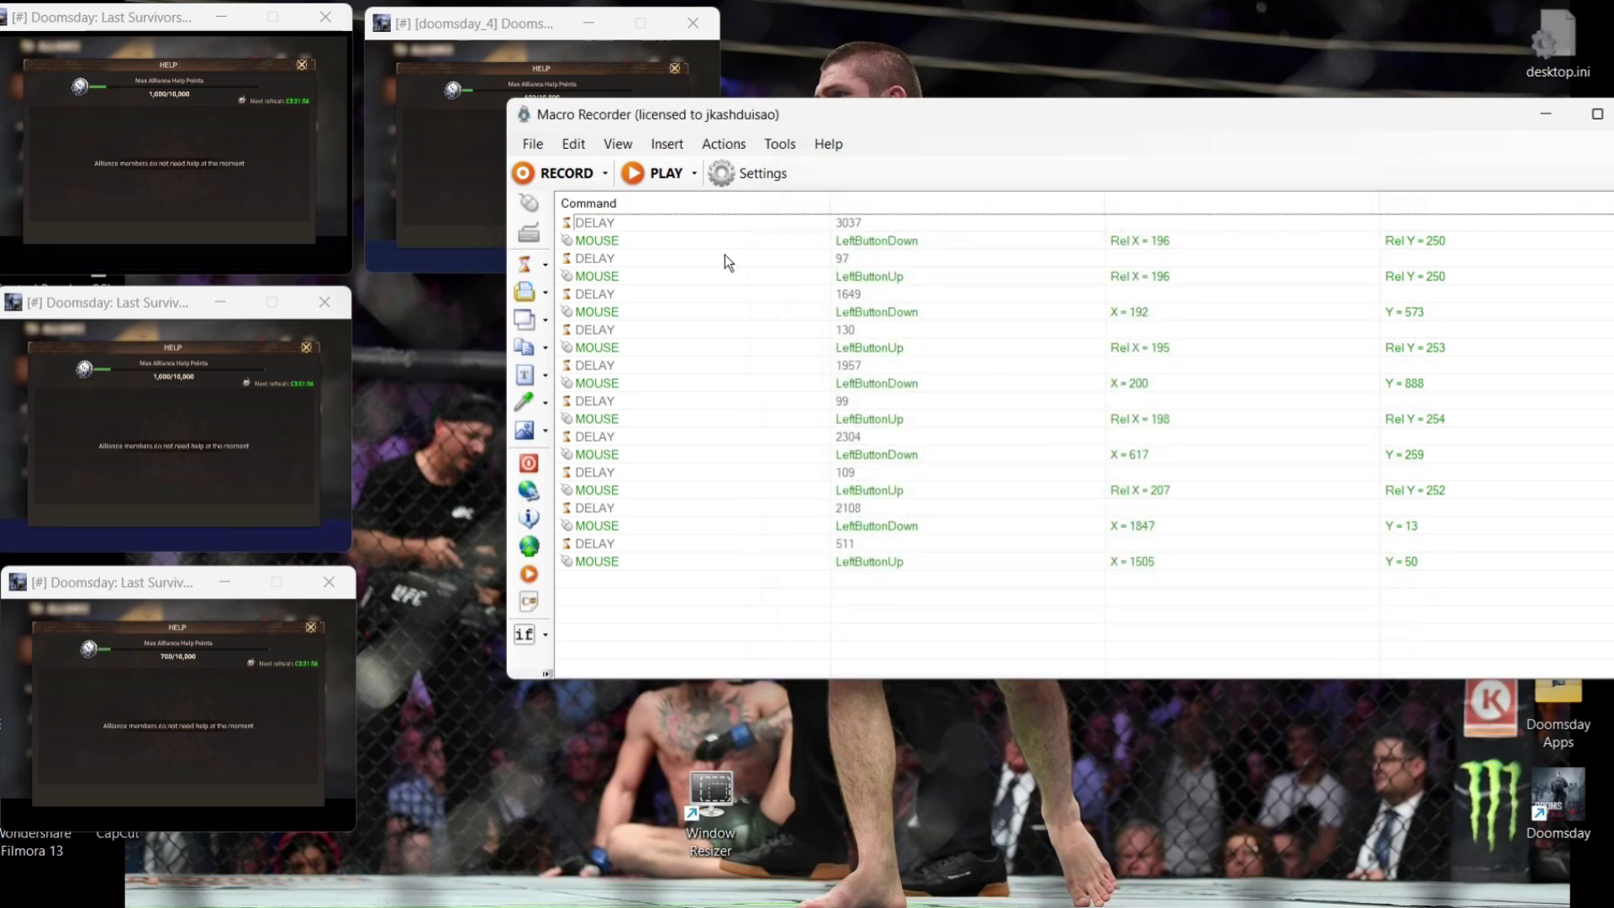
# - Play the recorded macro across the game windows, abort it and return to the macro editor
pyautogui.moveTo(836, 126); pyautogui.dragTo(866, 252)
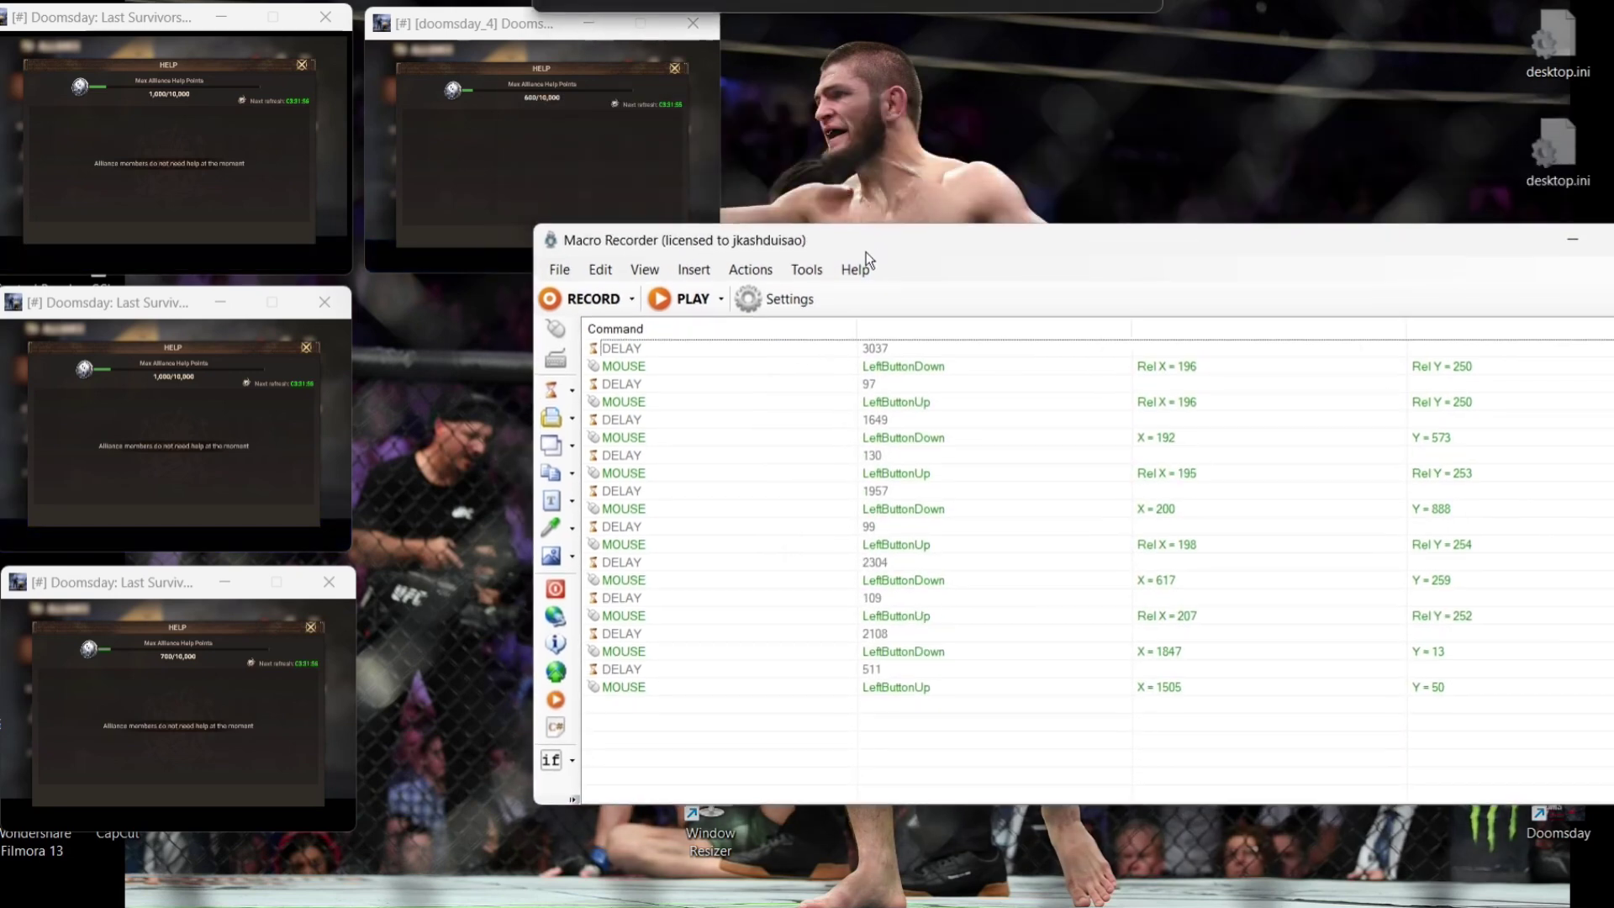
pyautogui.click(691, 302)
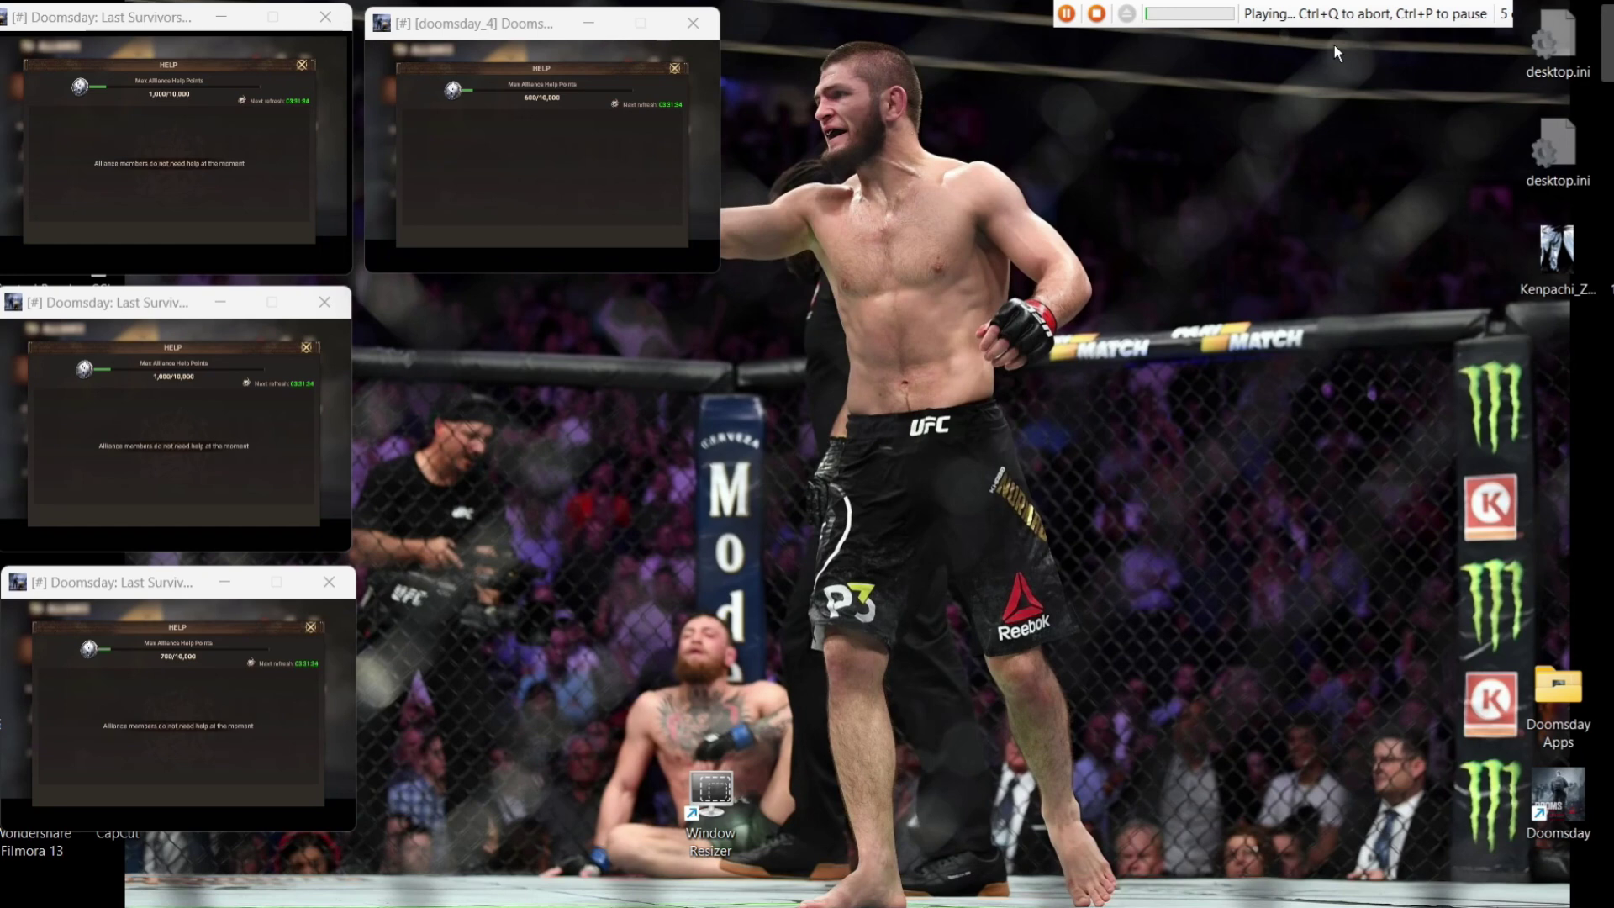
pyautogui.hotkey('ctrl', 'q')
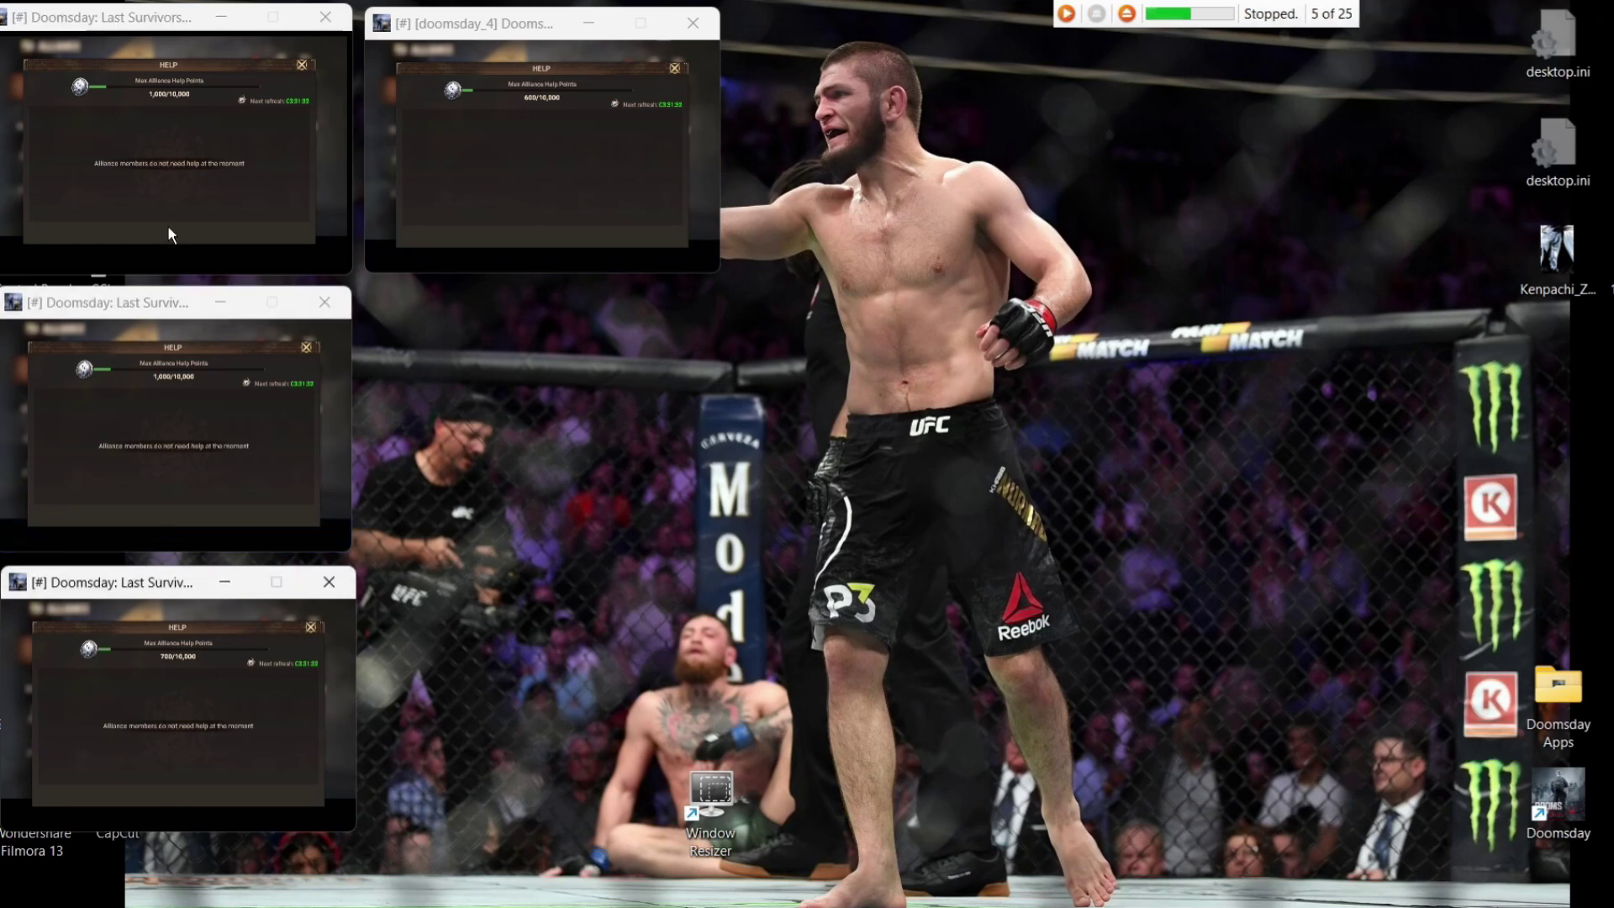
pyautogui.click(1126, 14)
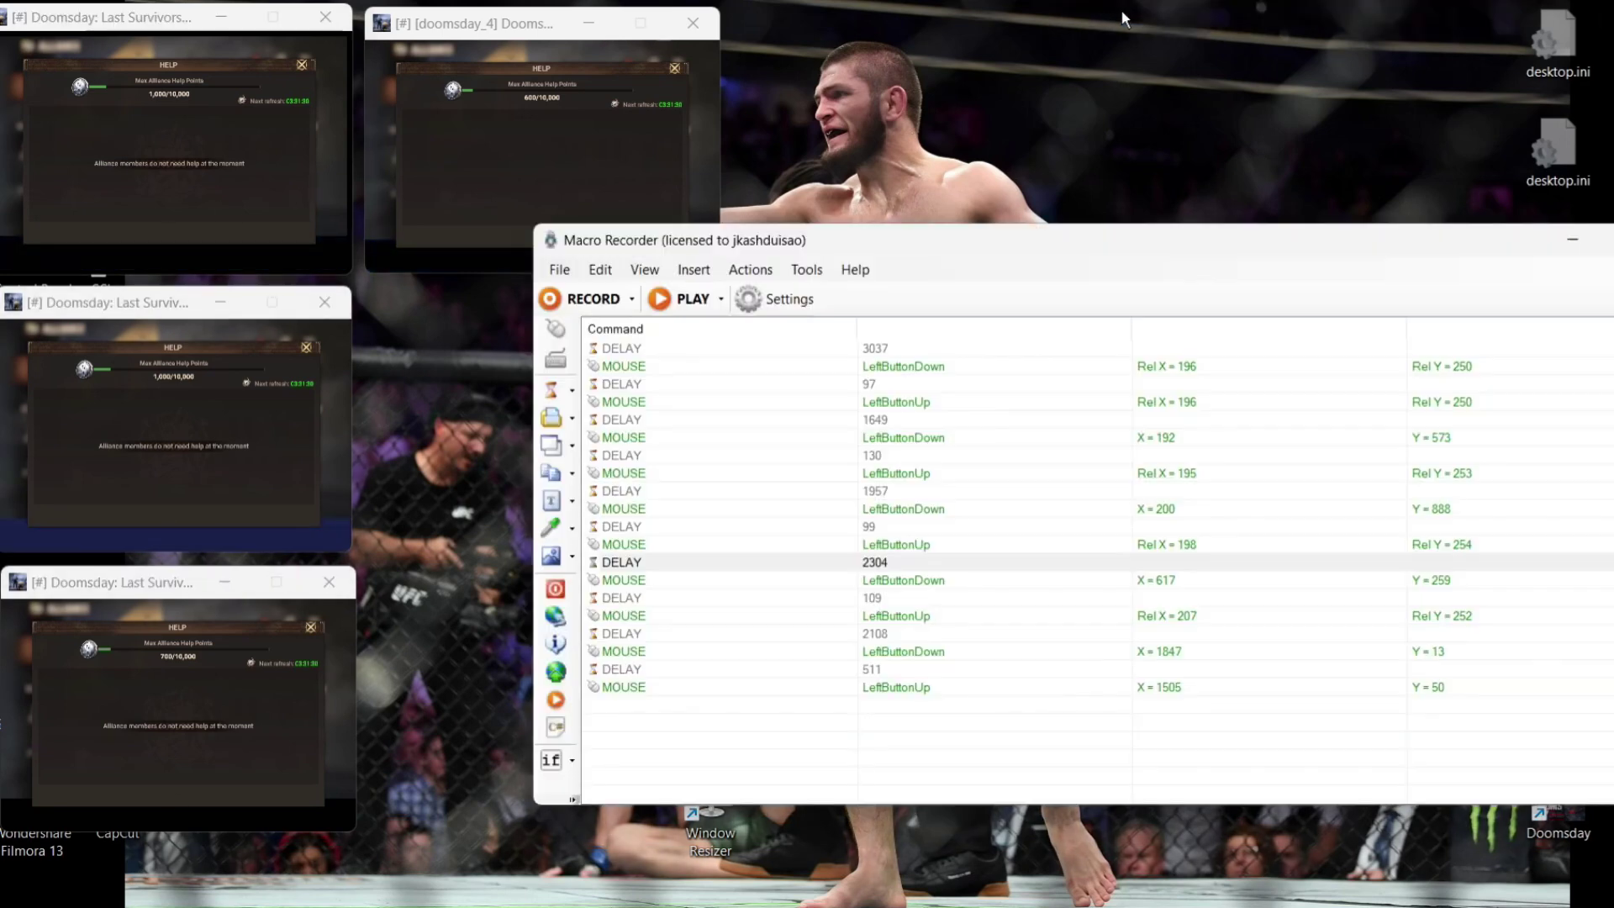
# - Lower the macro playback speed to about halfway between Normal and Fast
pyautogui.click(779, 307)
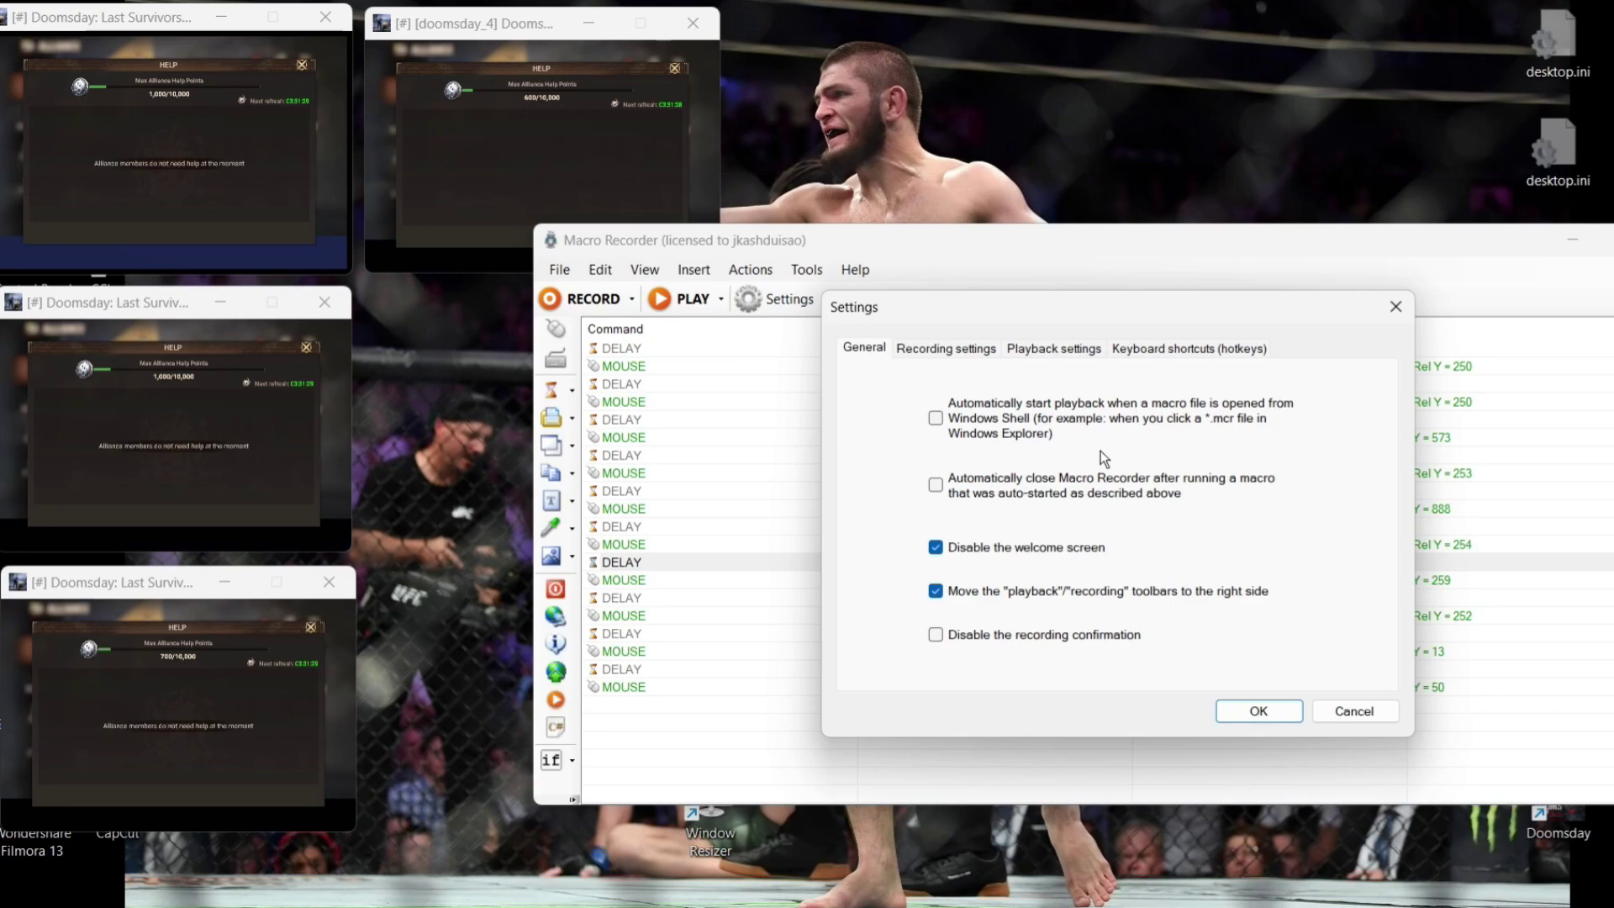
pyautogui.click(1041, 351)
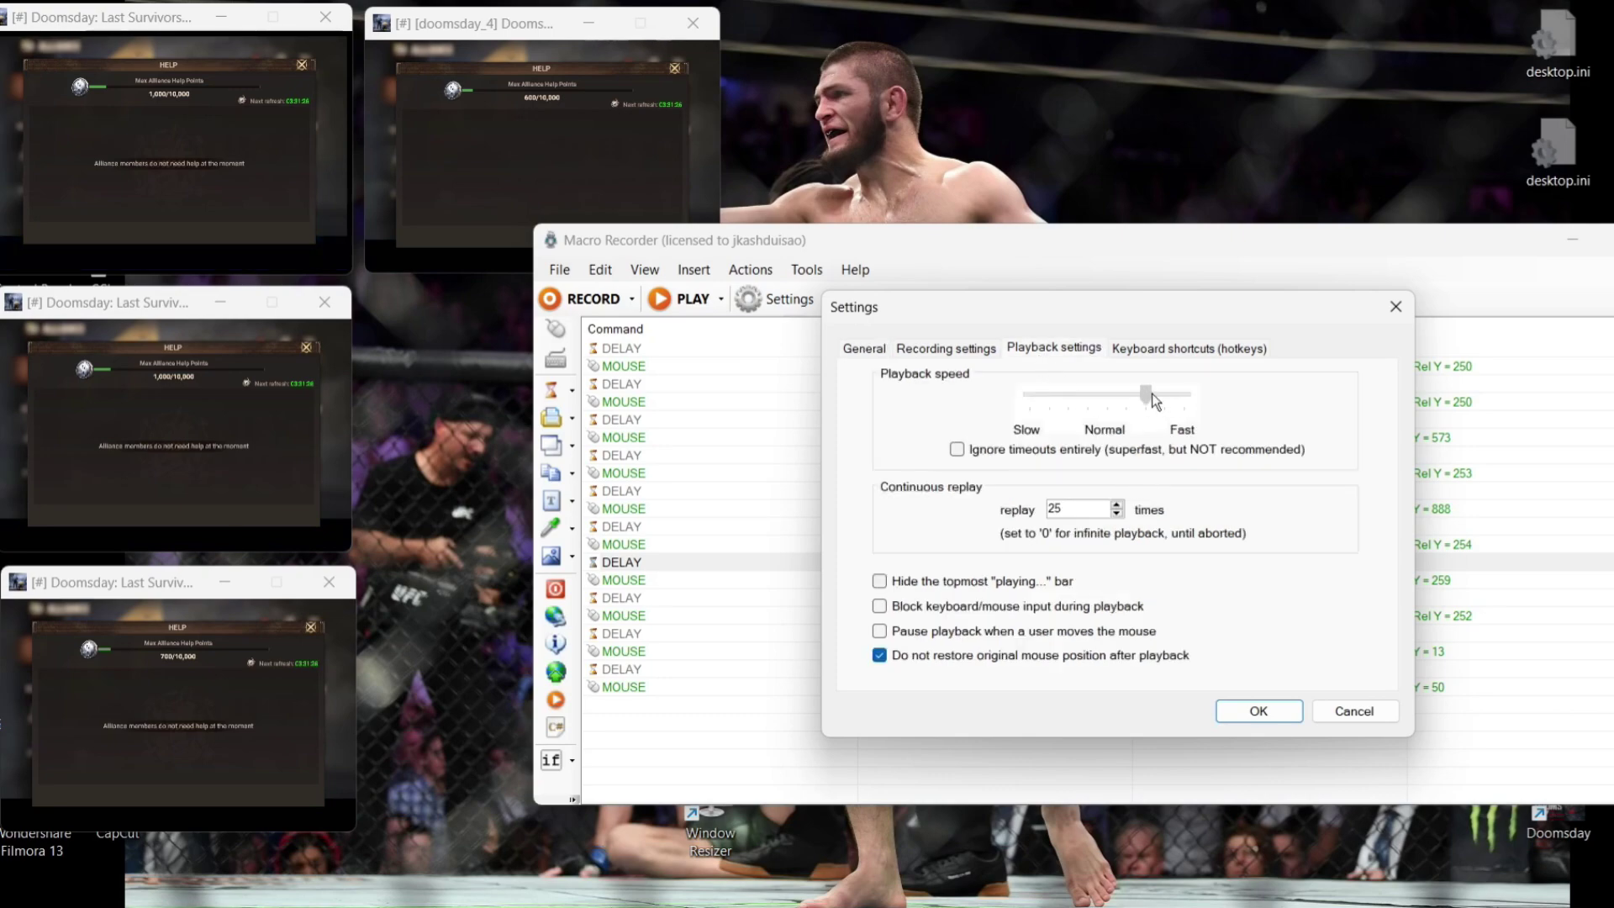
pyautogui.click(1253, 711)
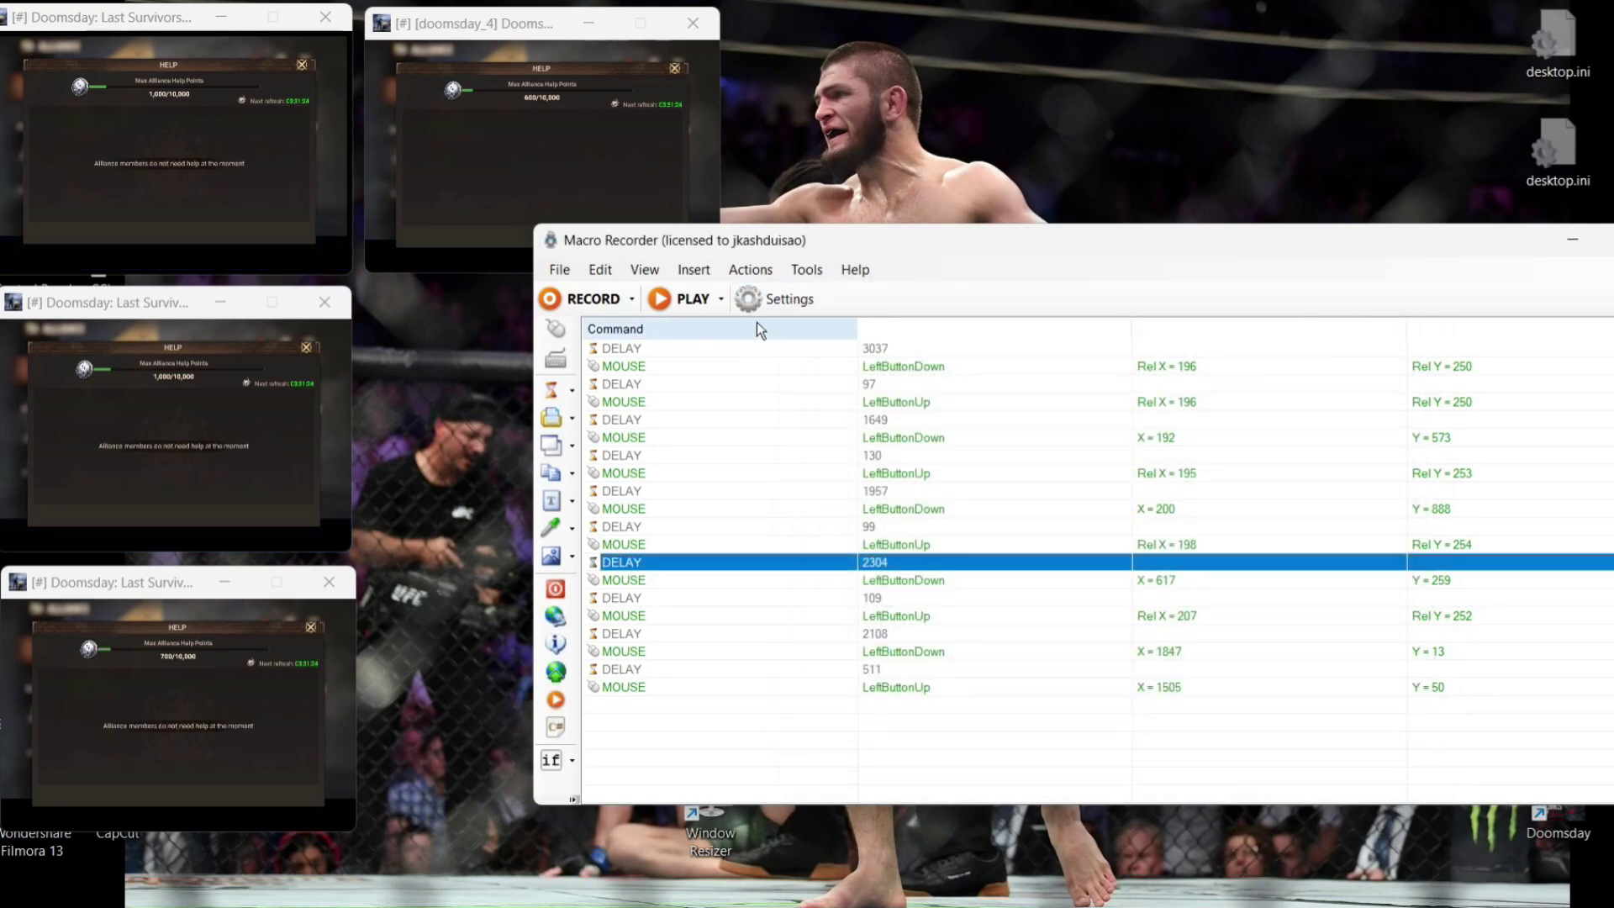
# - Test the macro at the reduced playback speed, stopping it and reopening the command list
pyautogui.hotkey('ctrl', 'shift', 'p')
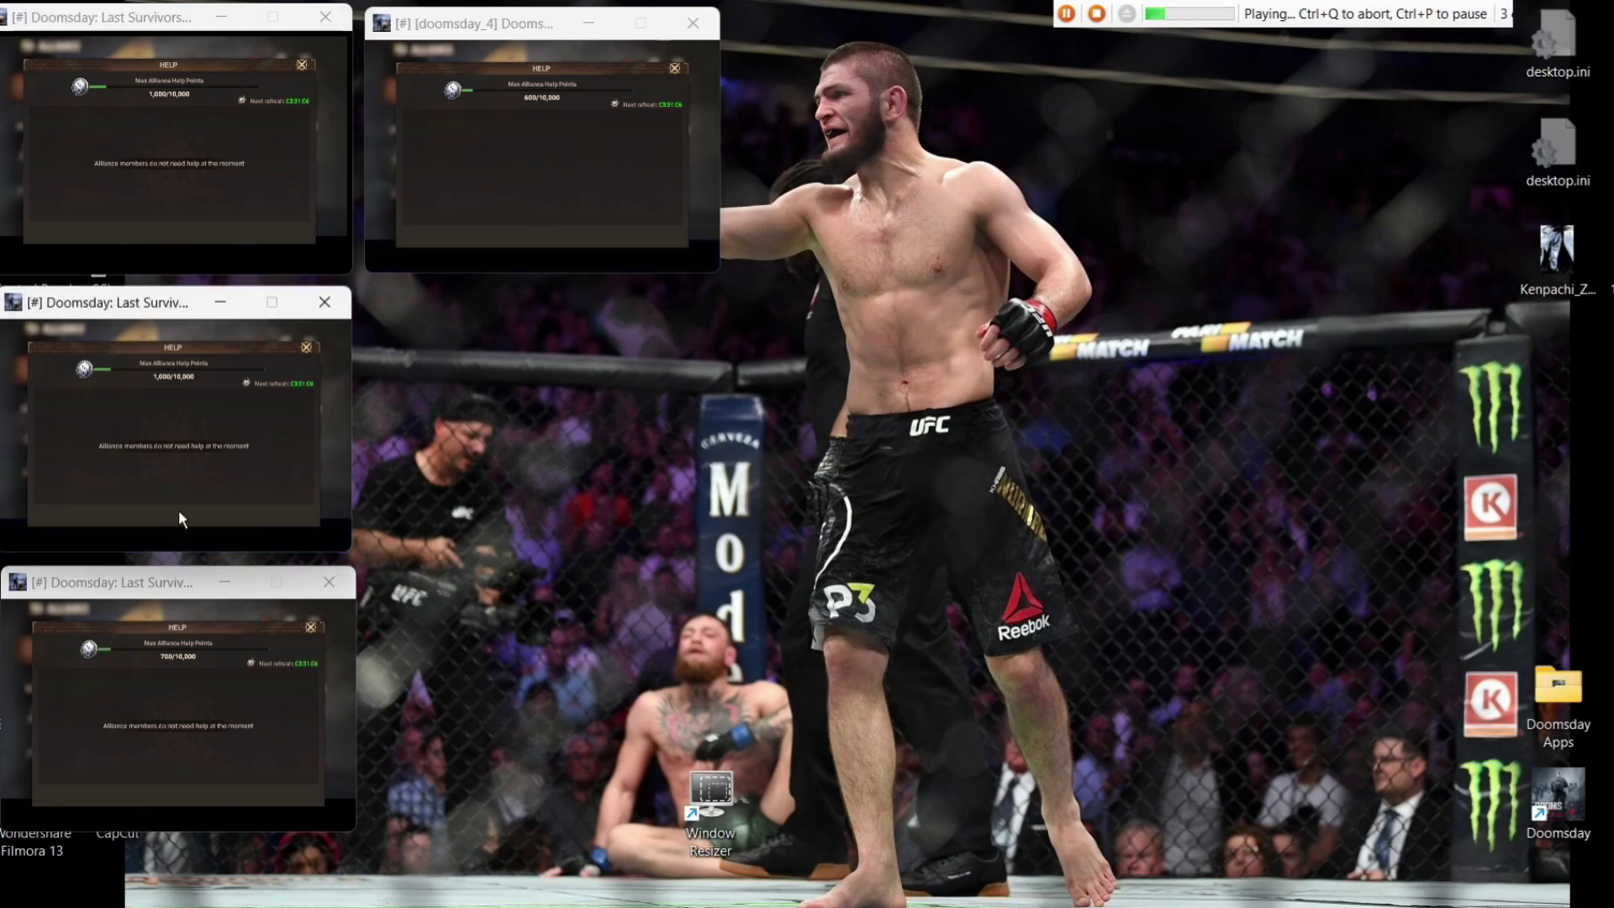
pyautogui.hotkey('ctrl', 'q')
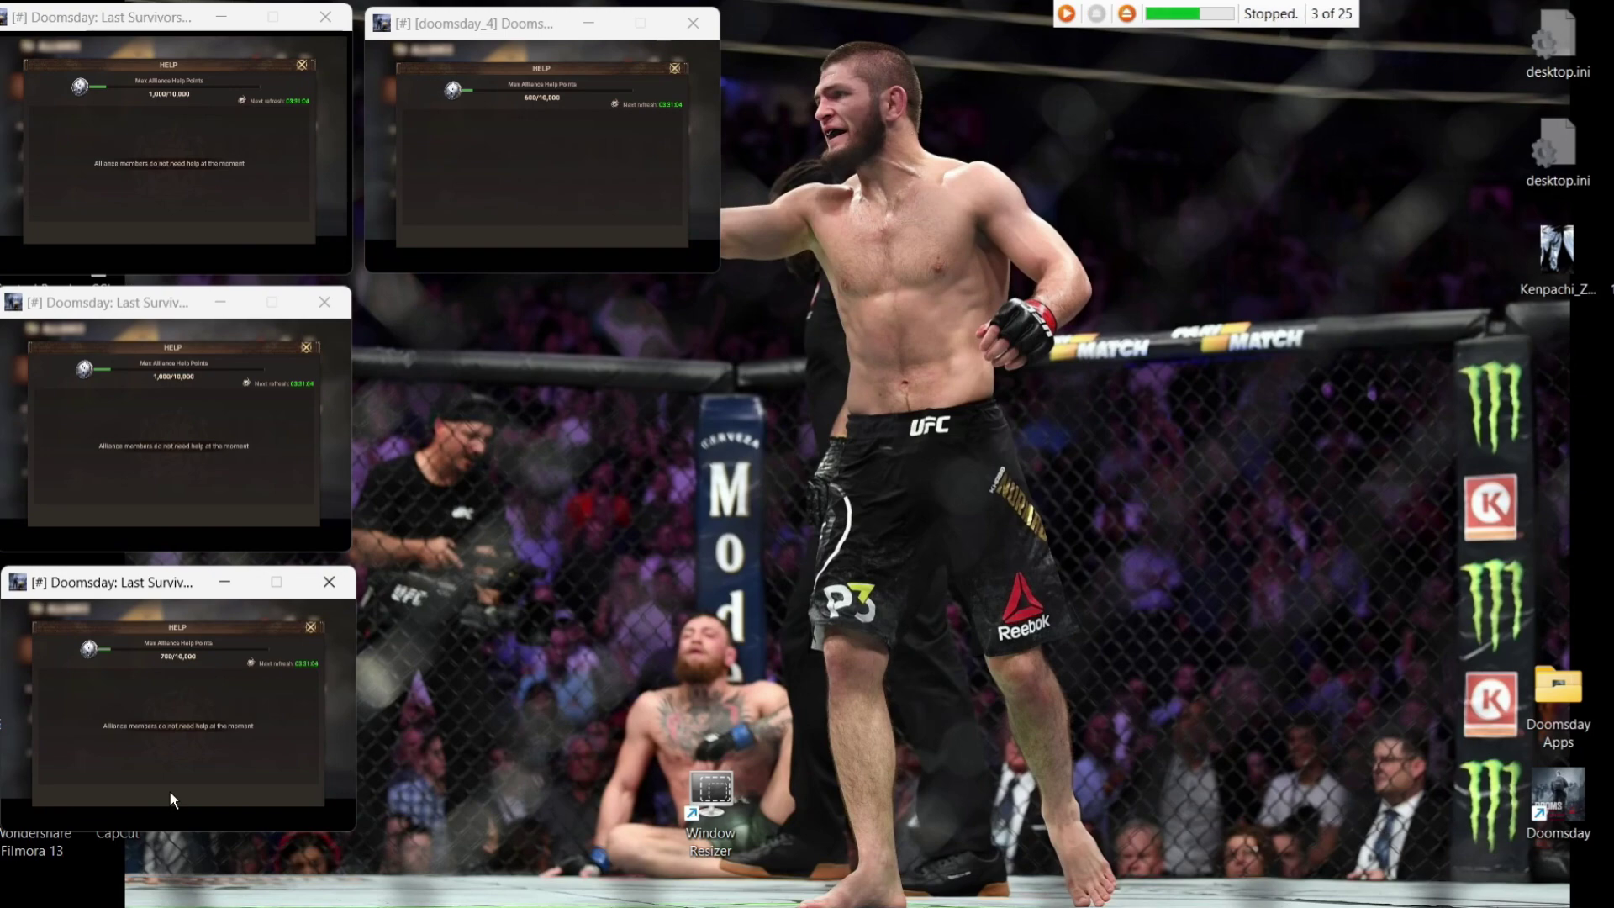
pyautogui.click(1126, 14)
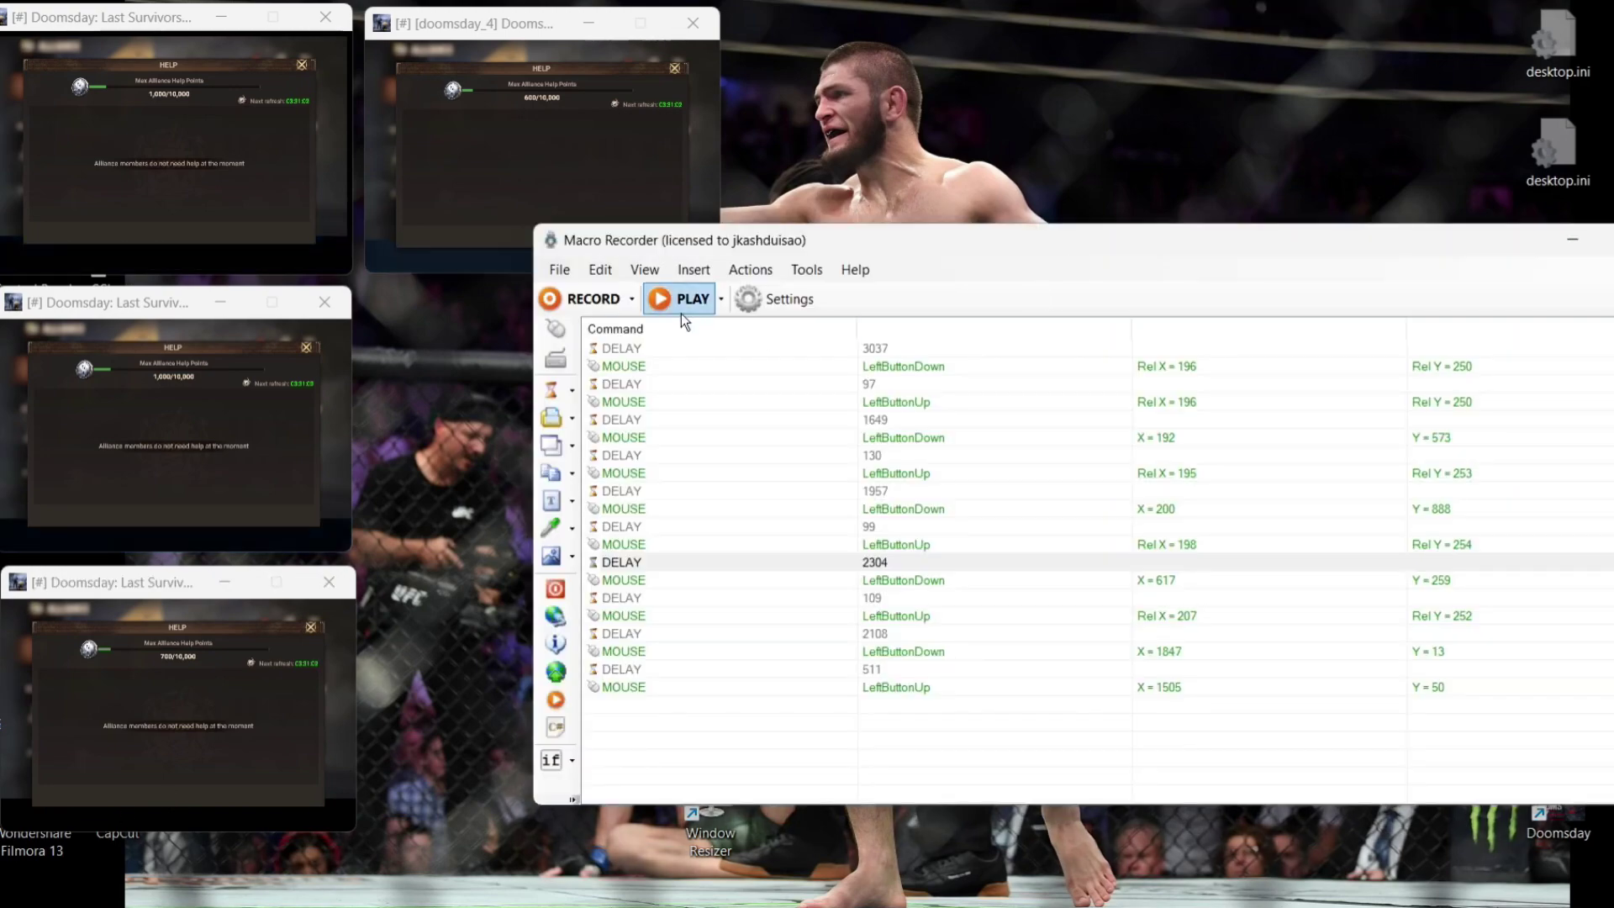
# - Record a replacement macro that double-clicks the lower Help area in each of the four game windows
pyautogui.click(580, 299)
pyautogui.click(920, 551)
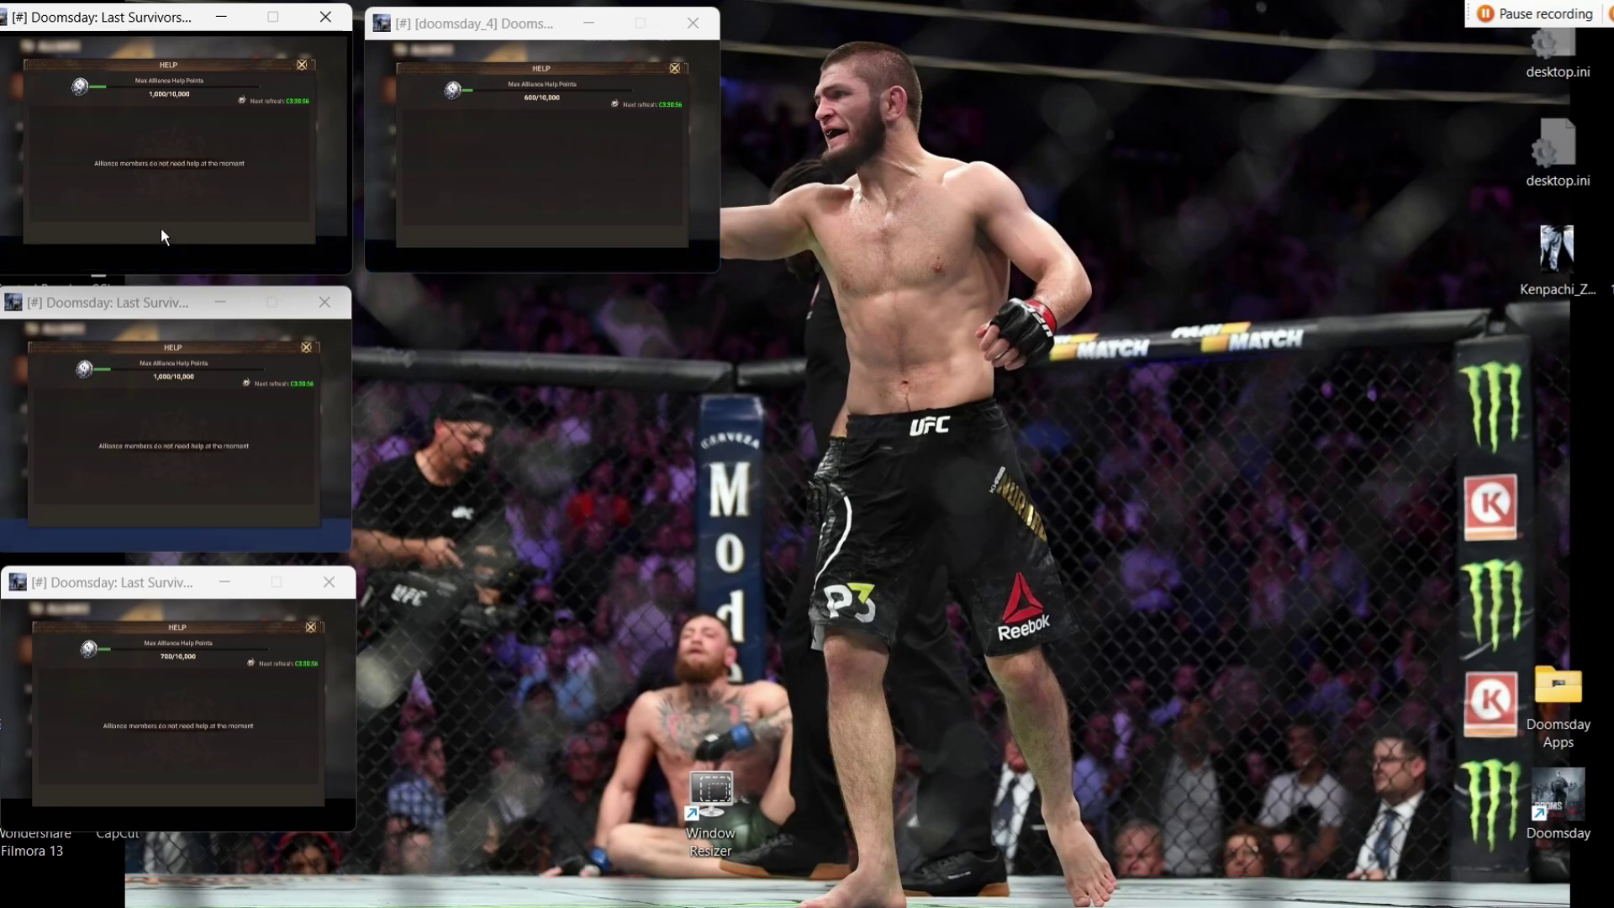
pyautogui.click(169, 507)
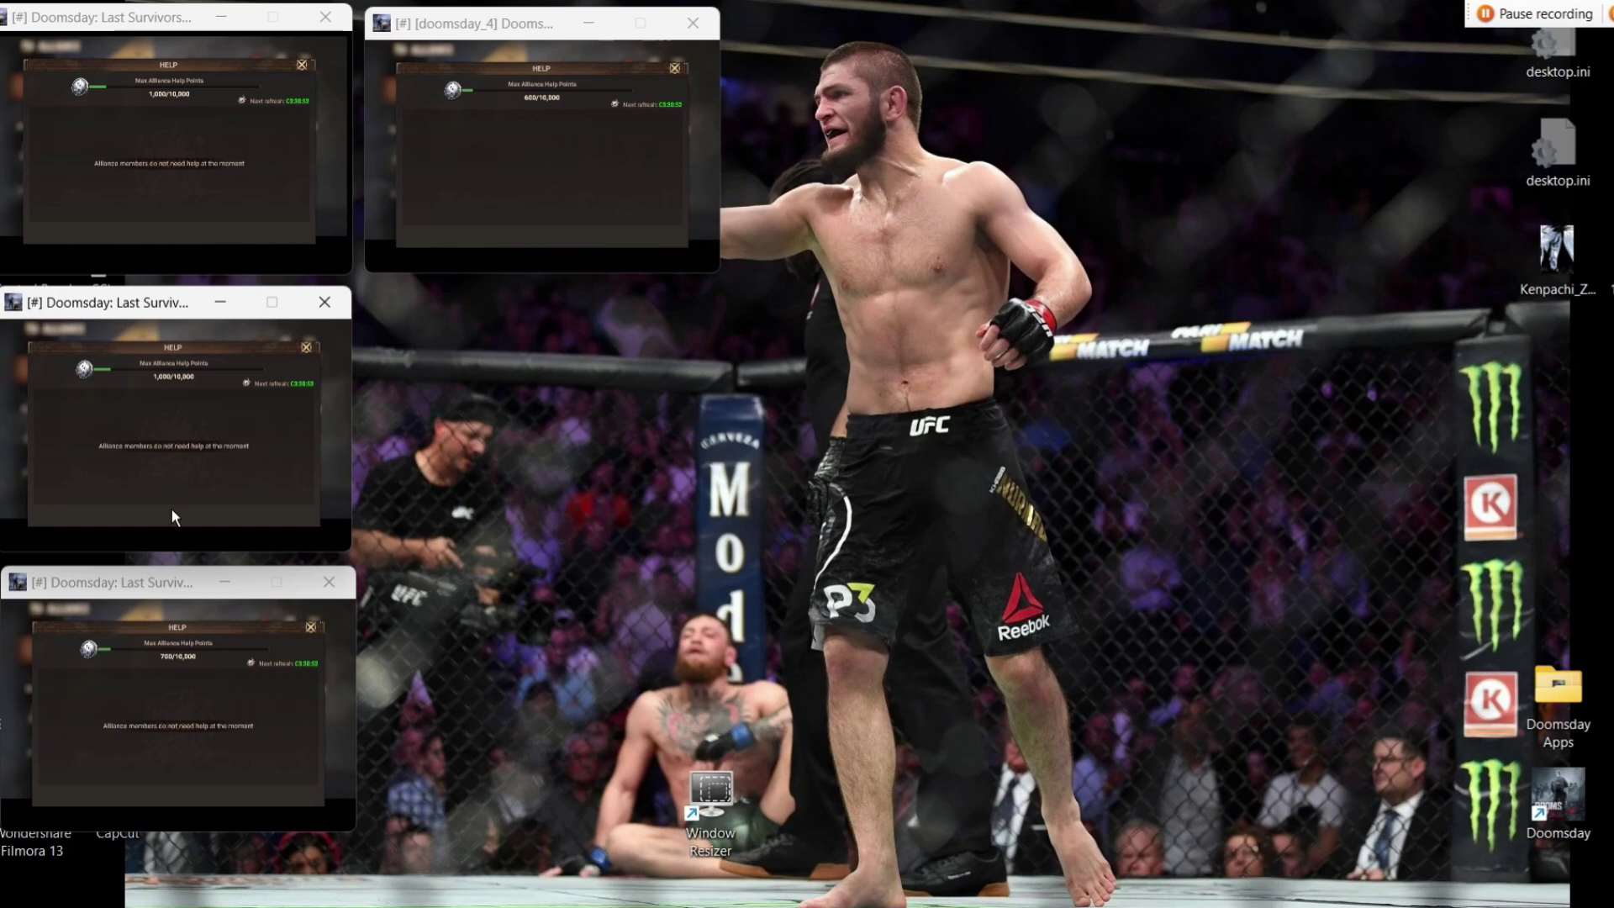
pyautogui.click(173, 796)
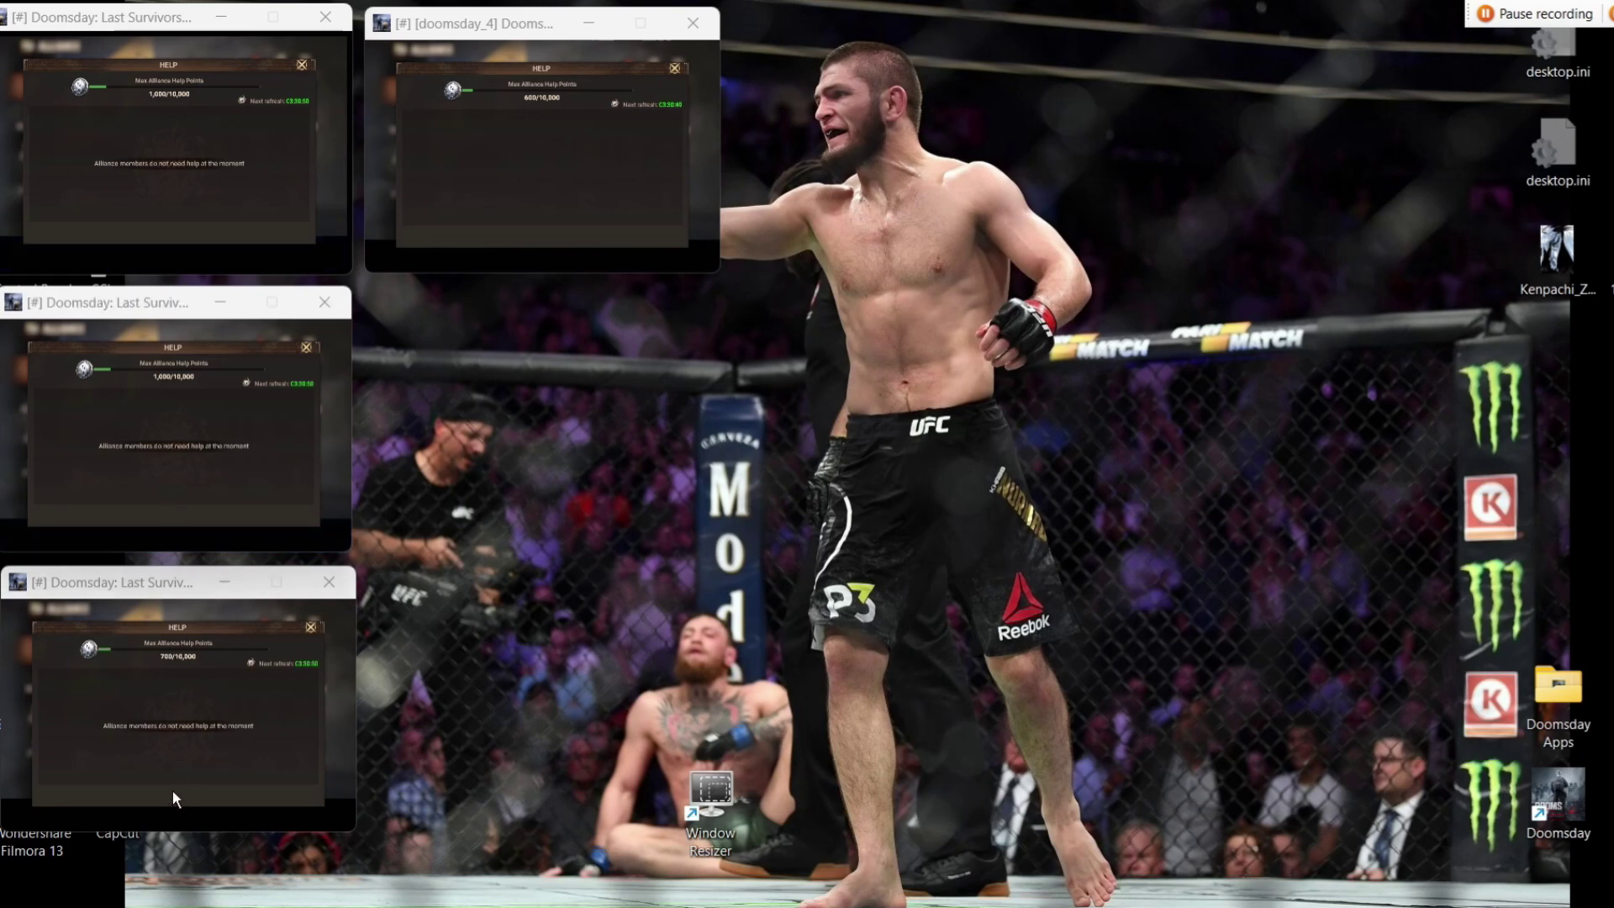
pyautogui.click(542, 232)
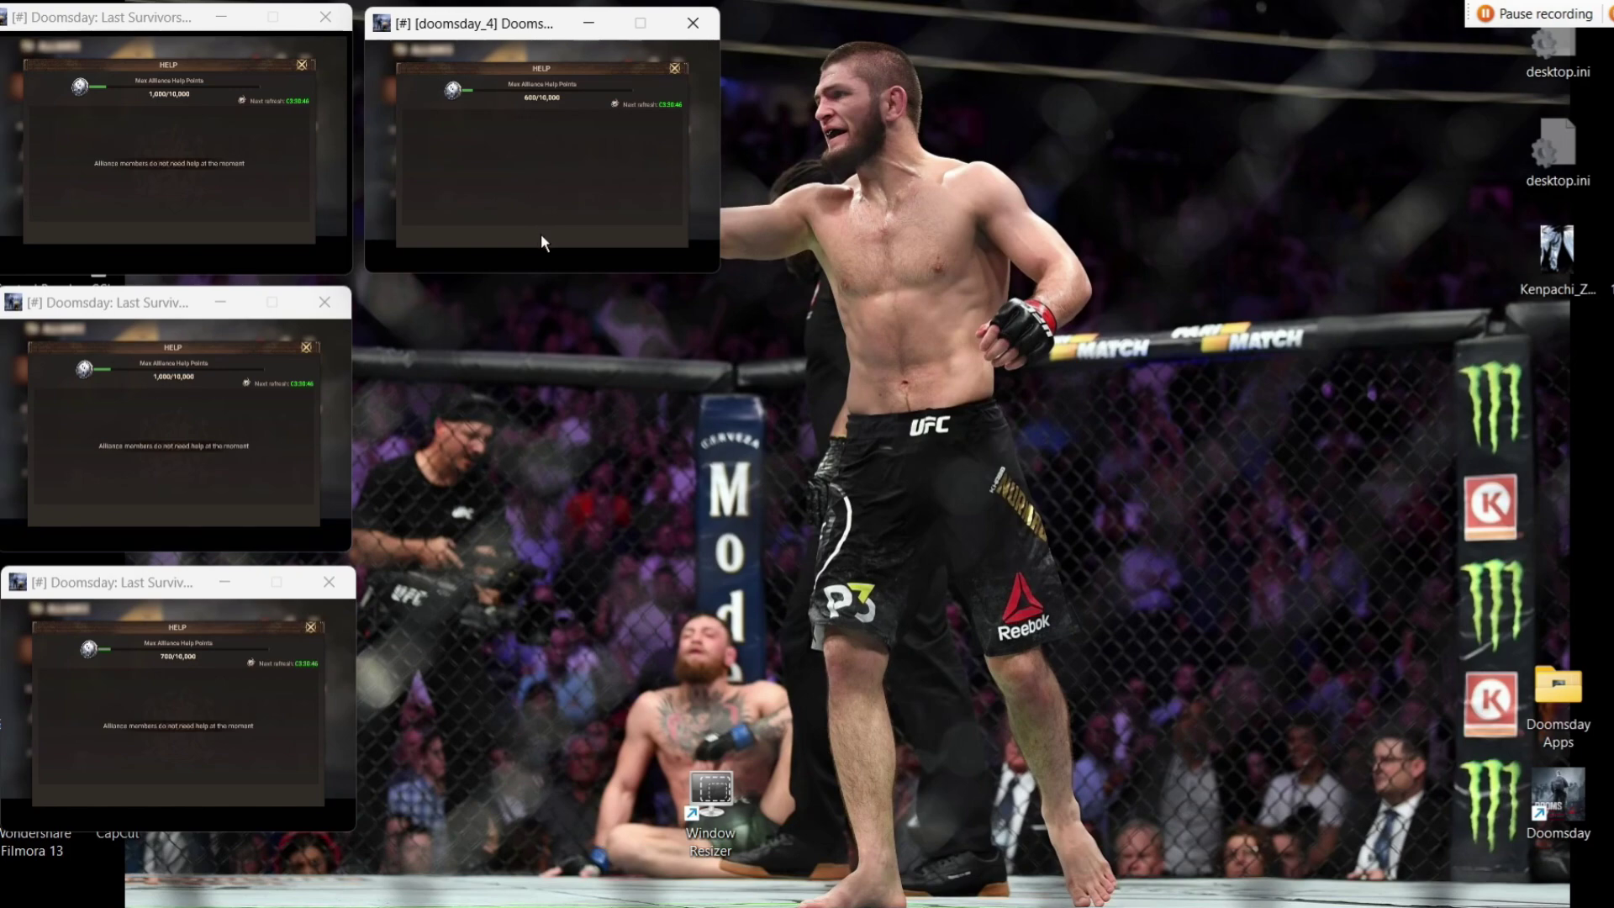
pyautogui.hotkey('ctrl', 'shift', 'r')
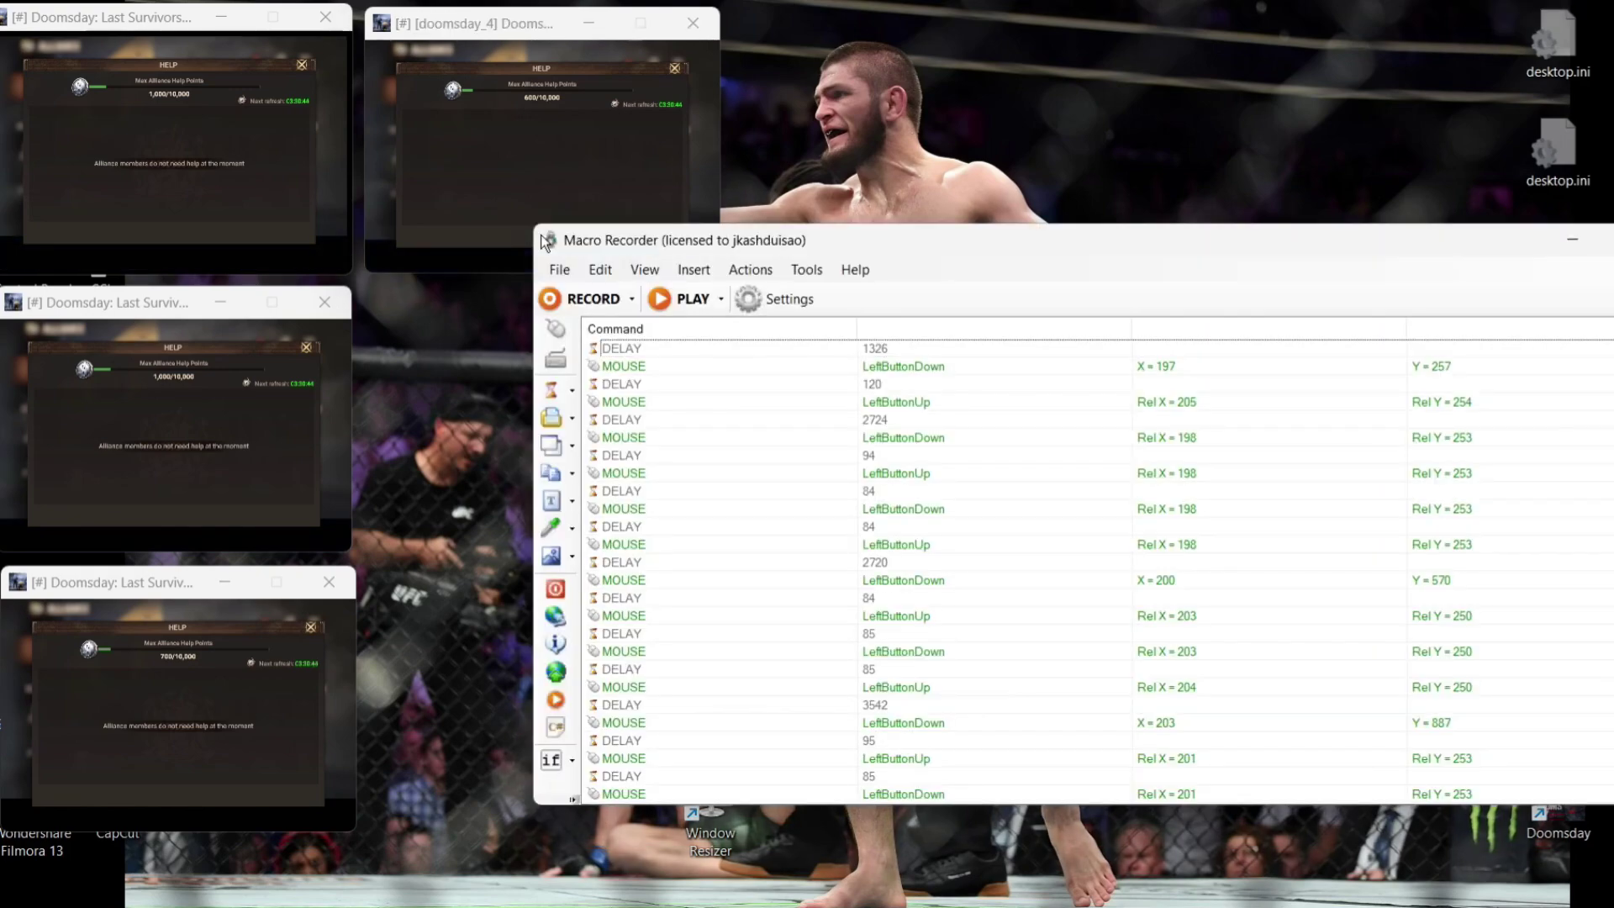
# - Play the new double-click macro across the game windows and abort the playback
pyautogui.hotkey('ctrl', 'shift', 'p')
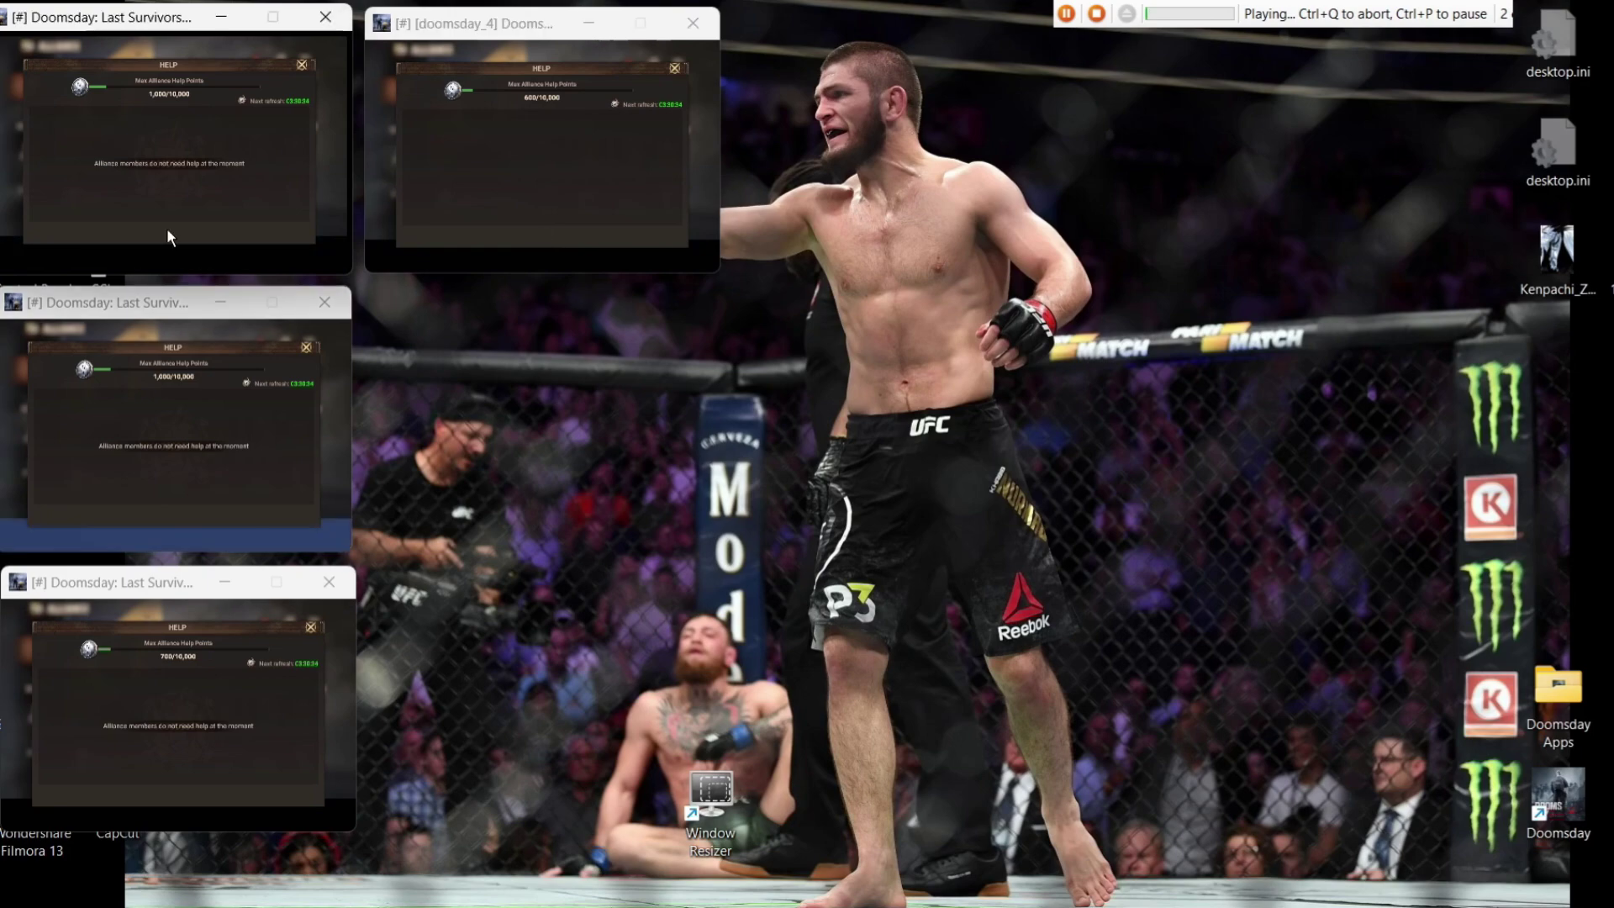
pyautogui.hotkey('ctrl', 'q')
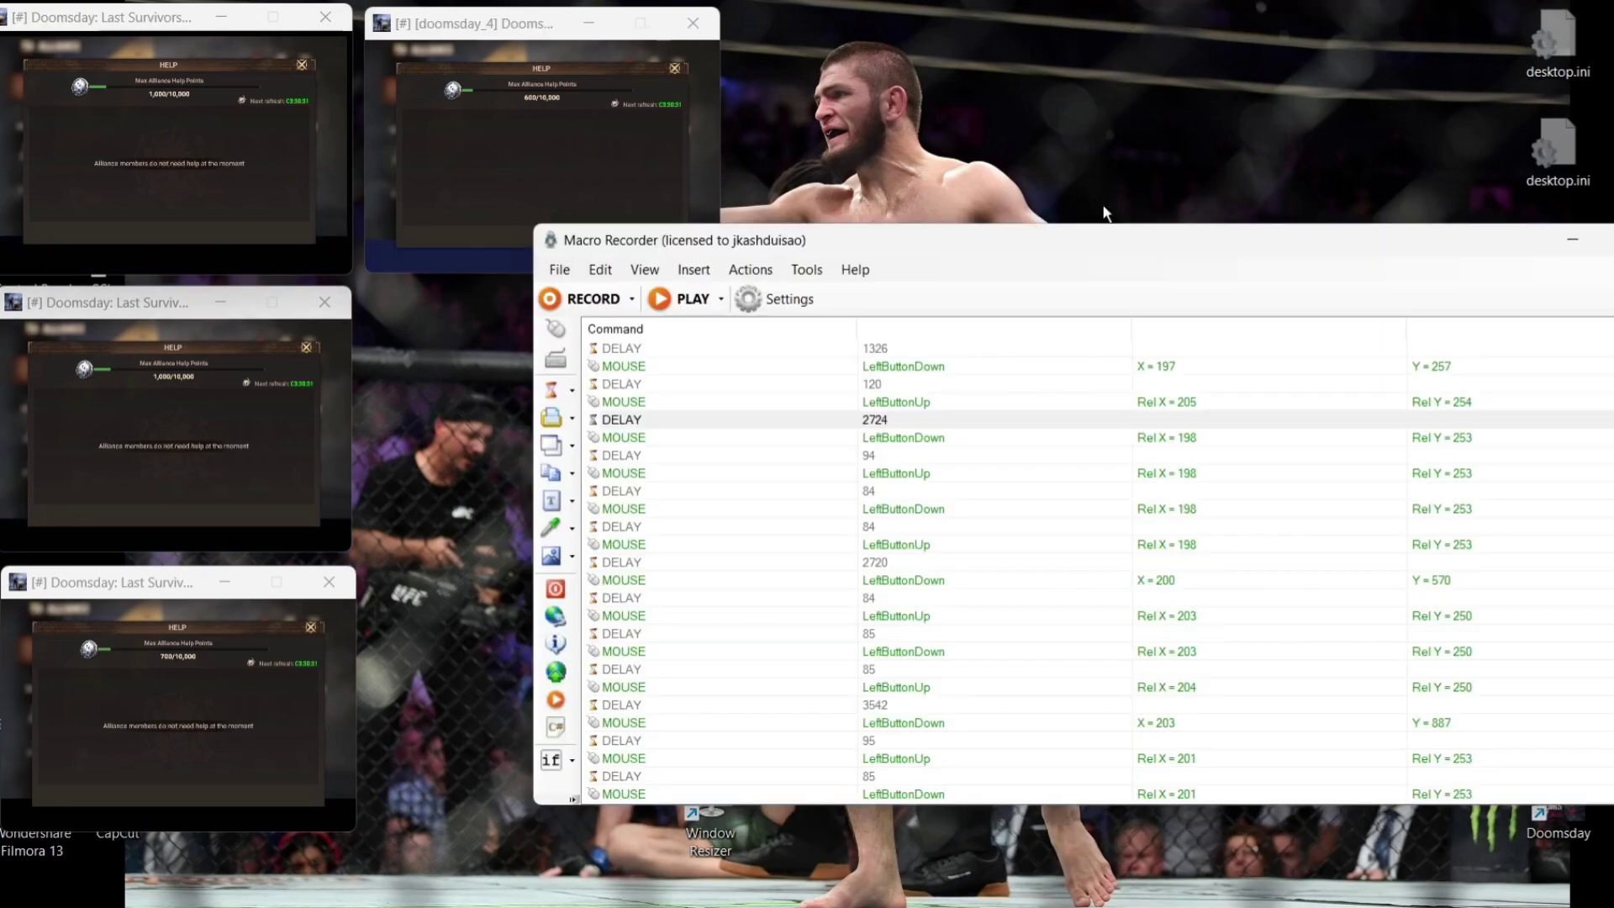
# - Set the macro playback speed to Fast and the continuous replay to 0 for infinite playback, and test the macro
pyautogui.click(768, 290)
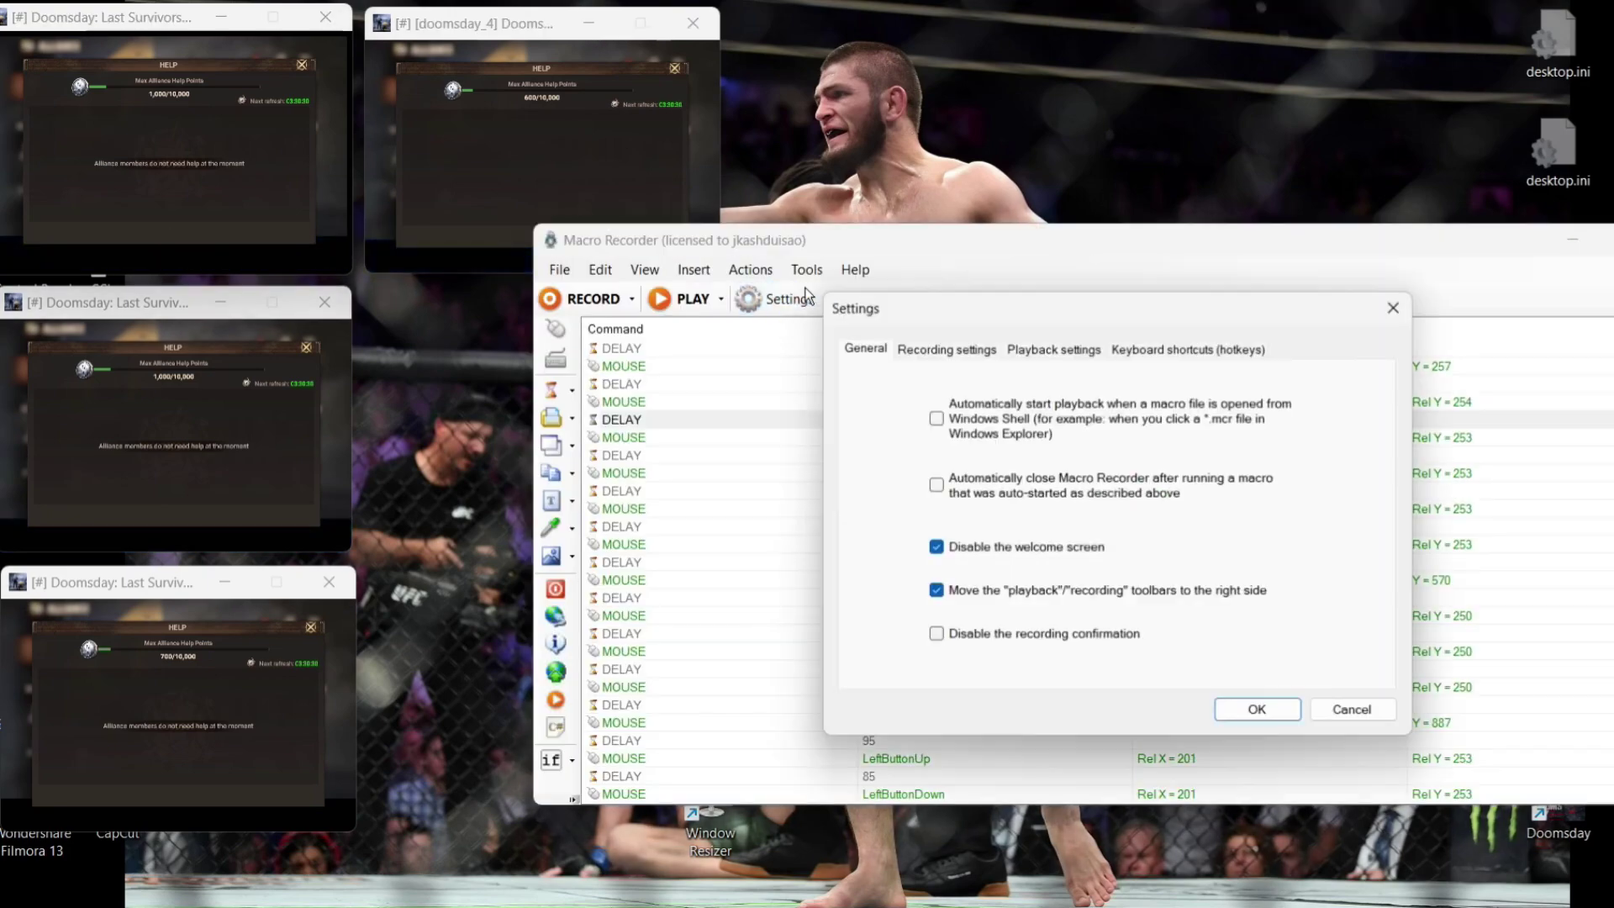
pyautogui.click(1043, 350)
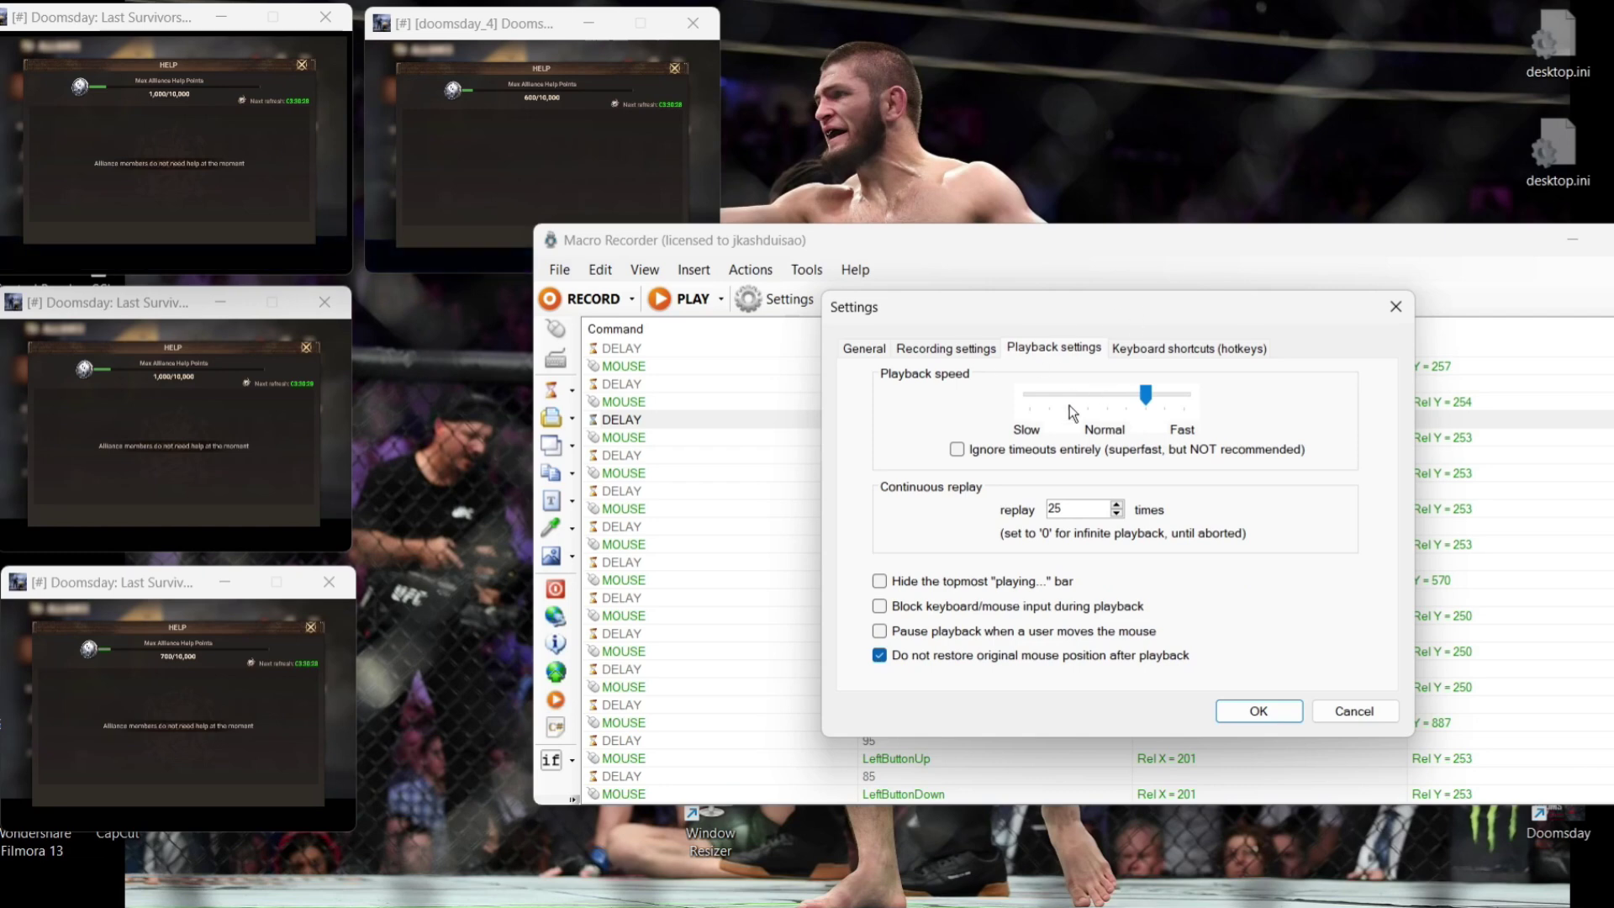
pyautogui.moveTo(1143, 402); pyautogui.dragTo(1184, 400)
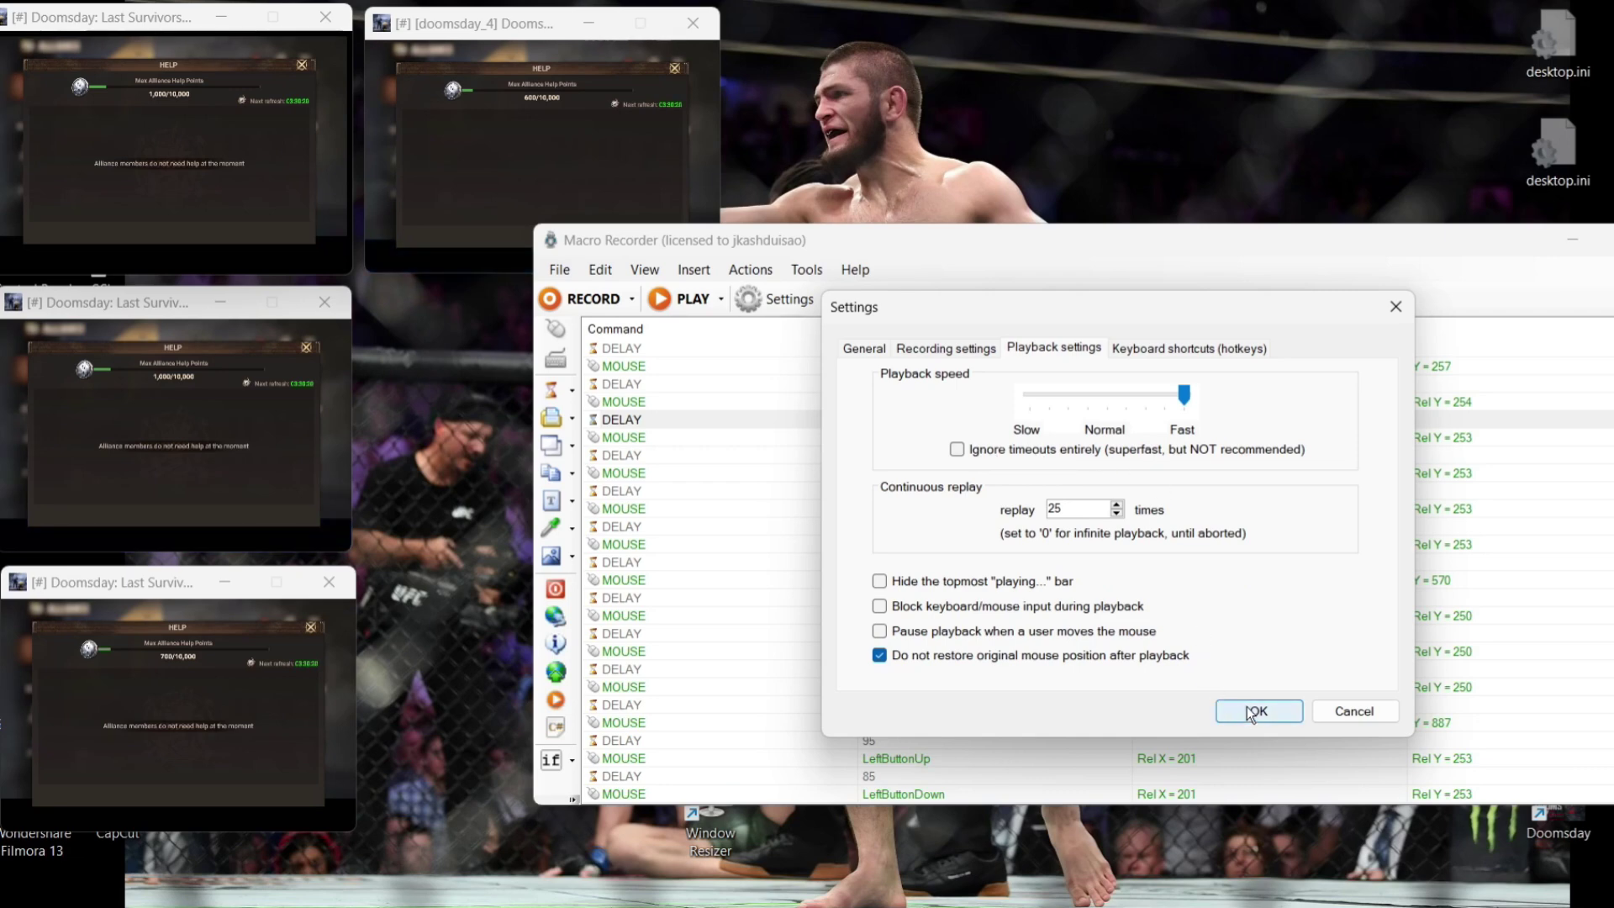
pyautogui.moveTo(1093, 509); pyautogui.dragTo(939, 516)
pyautogui.write('0')
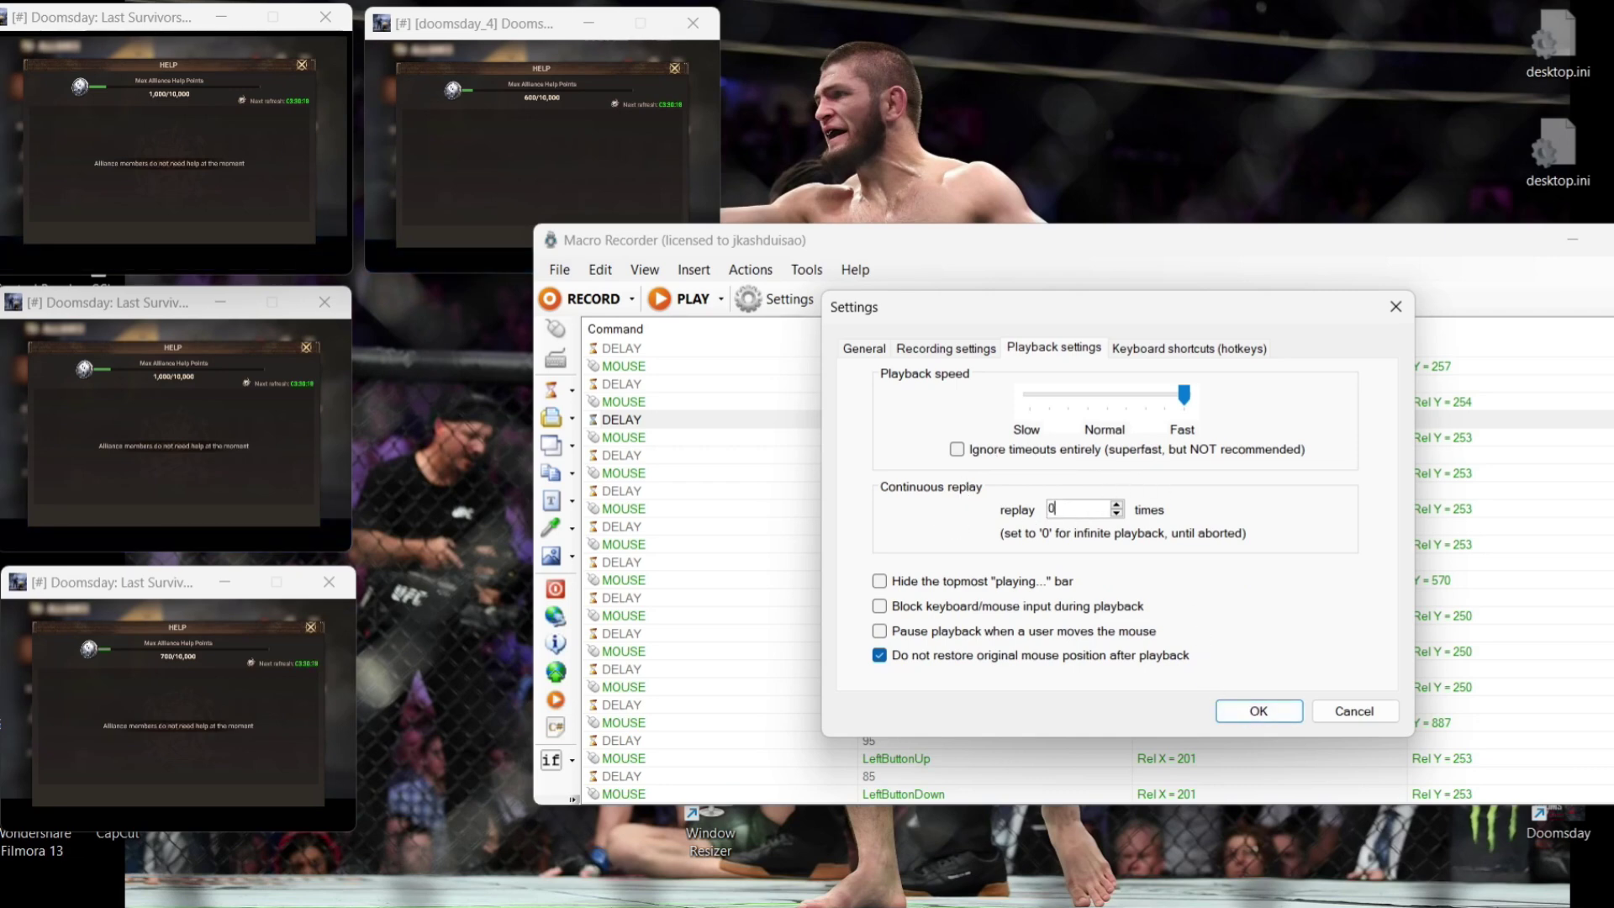
pyautogui.click(1261, 712)
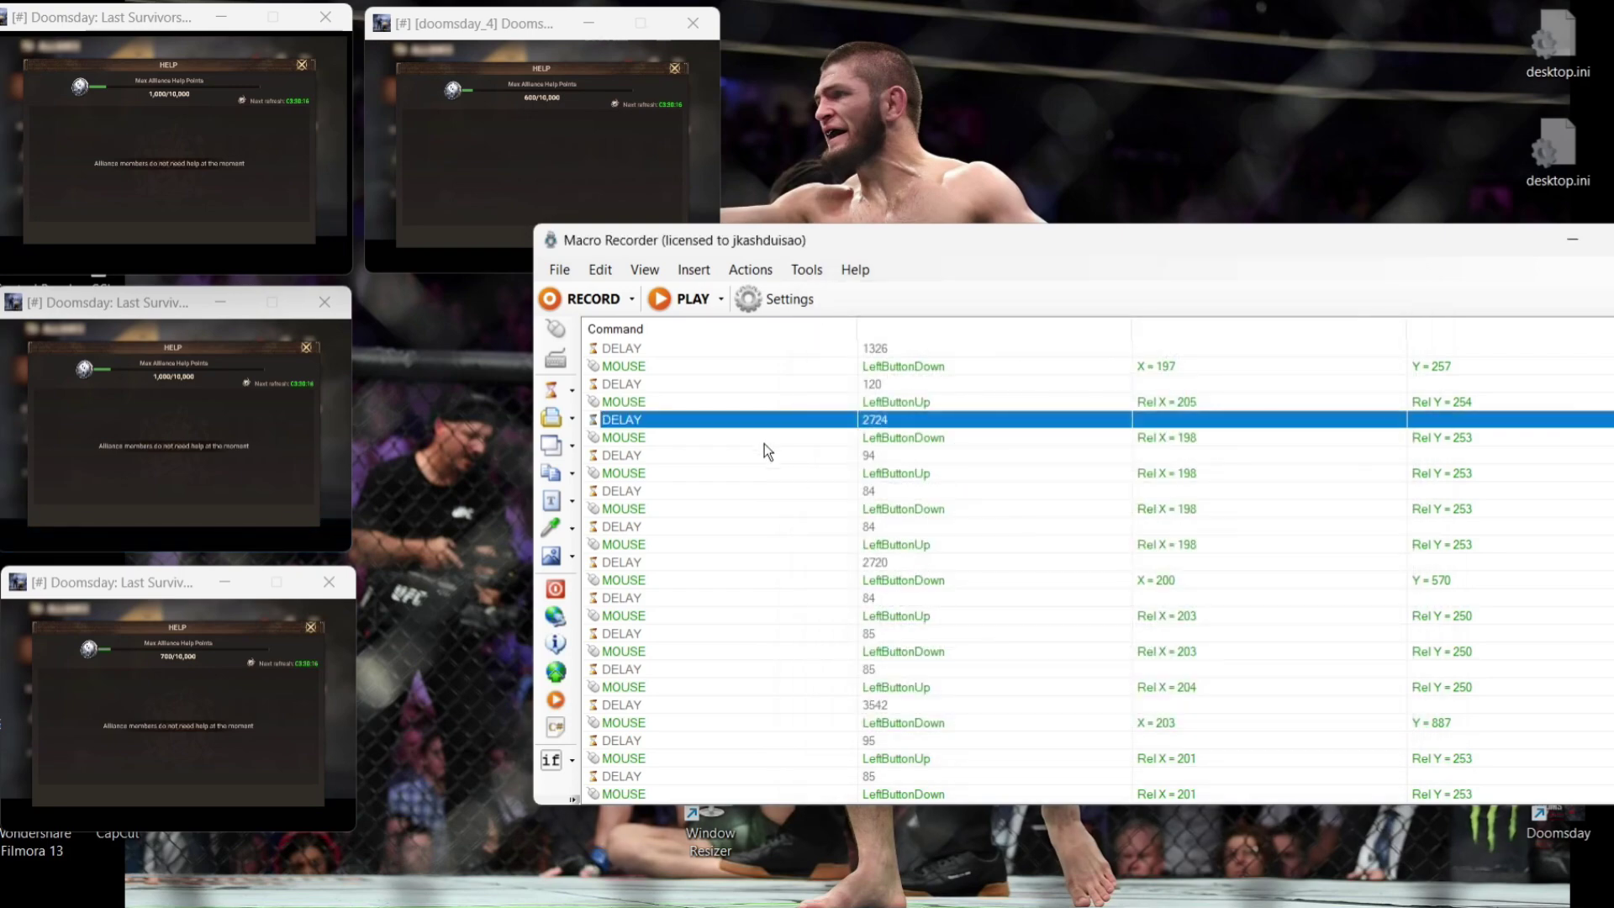
pyautogui.click(681, 310)
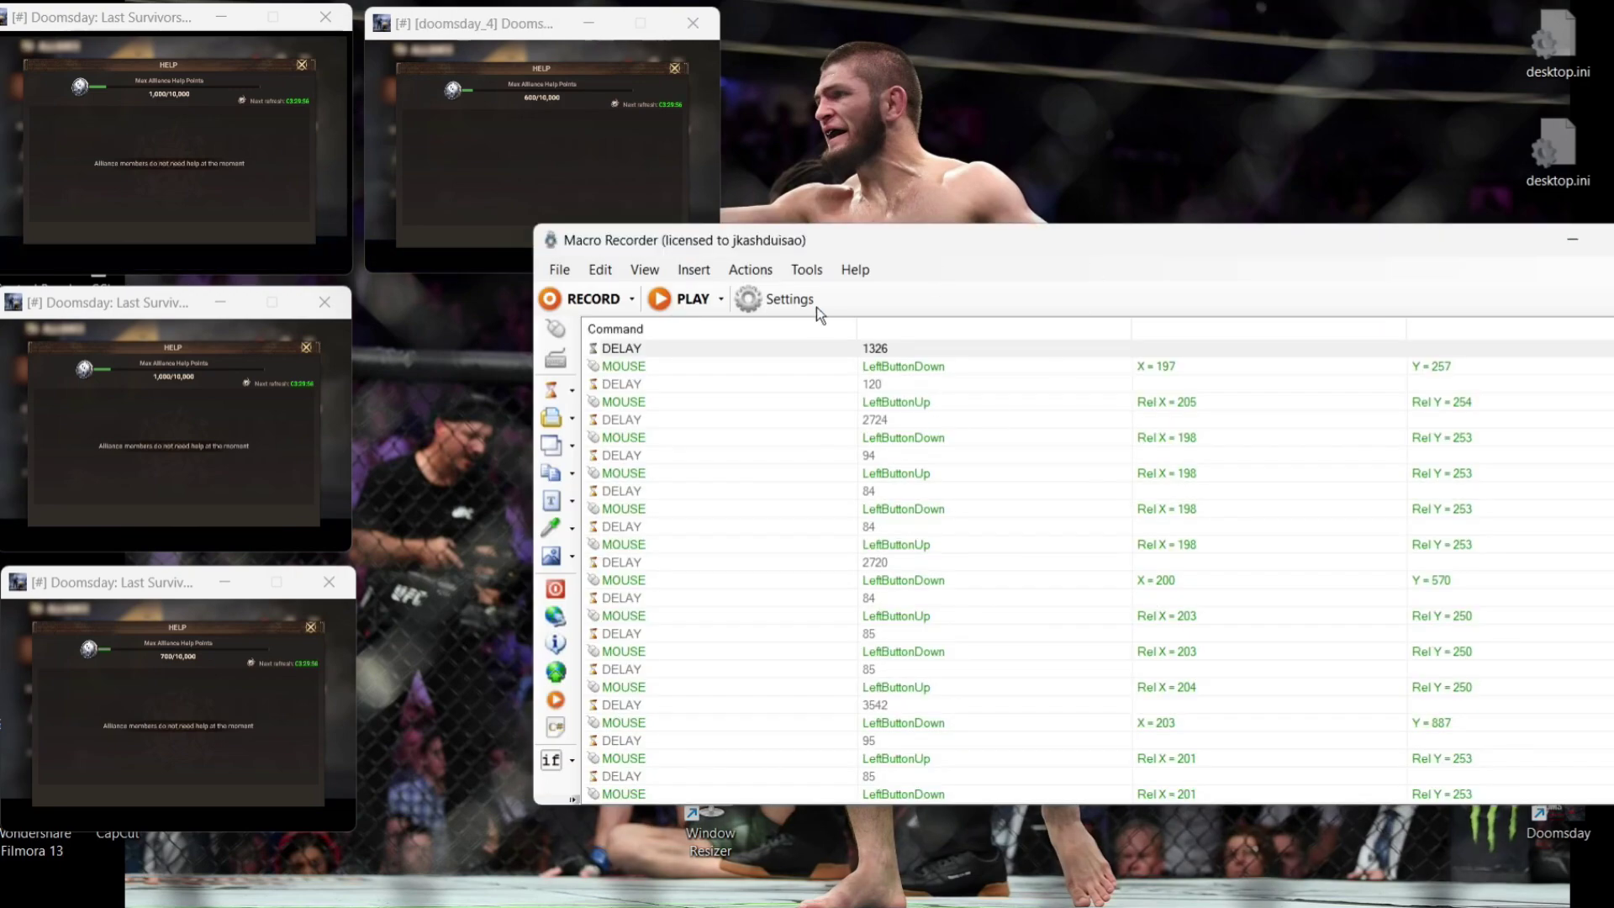
# - Enable ignoring timeouts entirely for macro playback, and test the macro before aborting it
pyautogui.click(794, 301)
pyautogui.click(1052, 347)
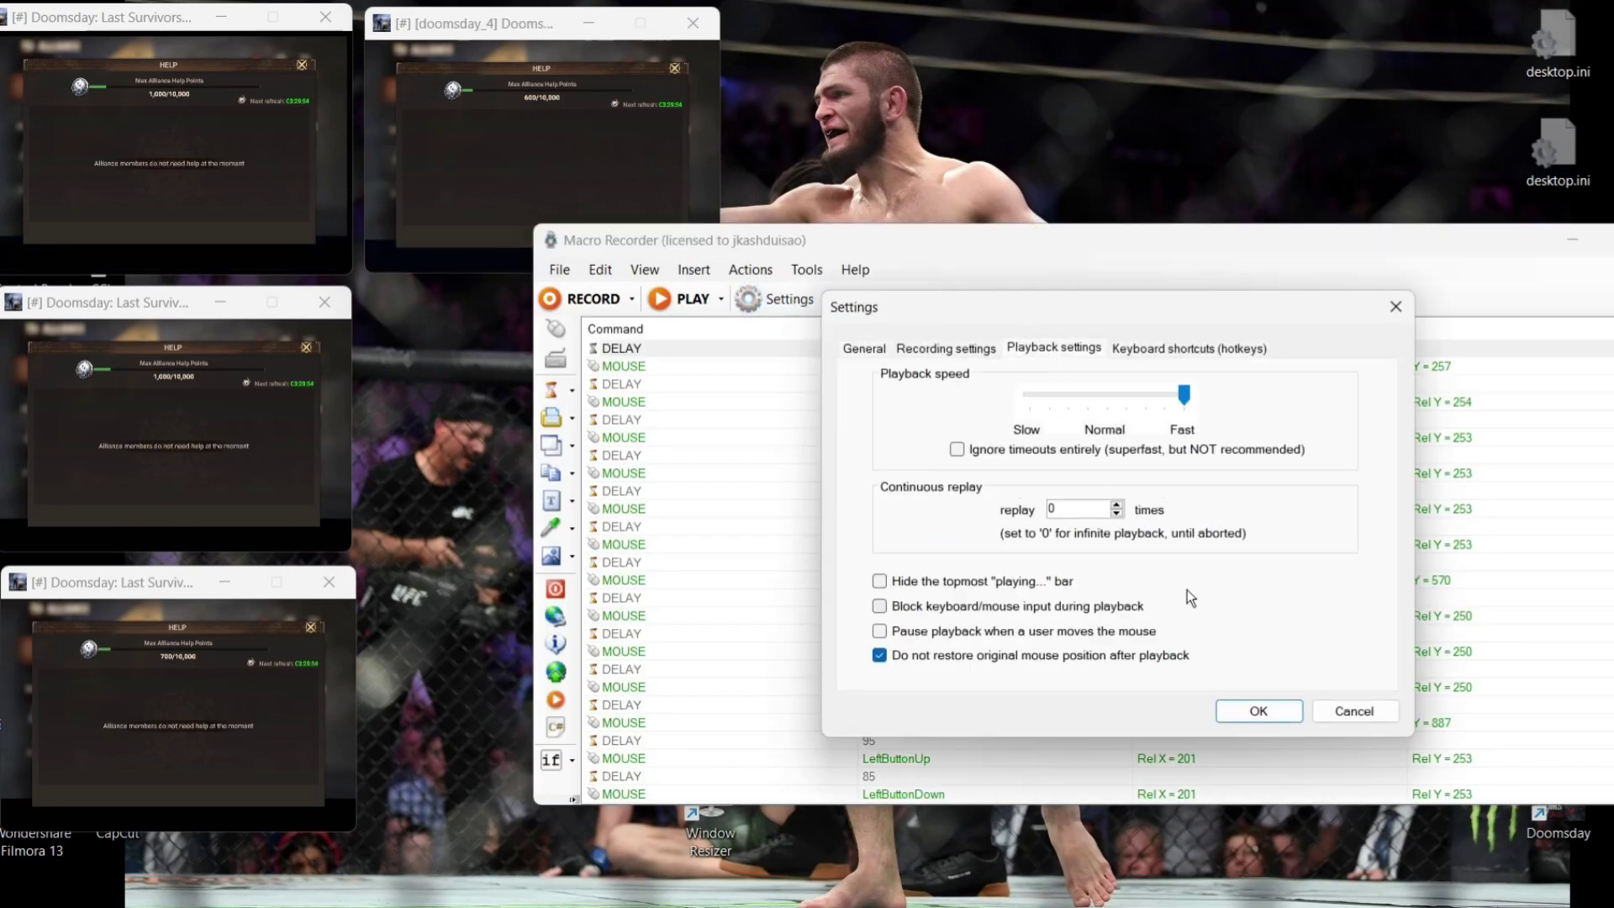
pyautogui.click(958, 450)
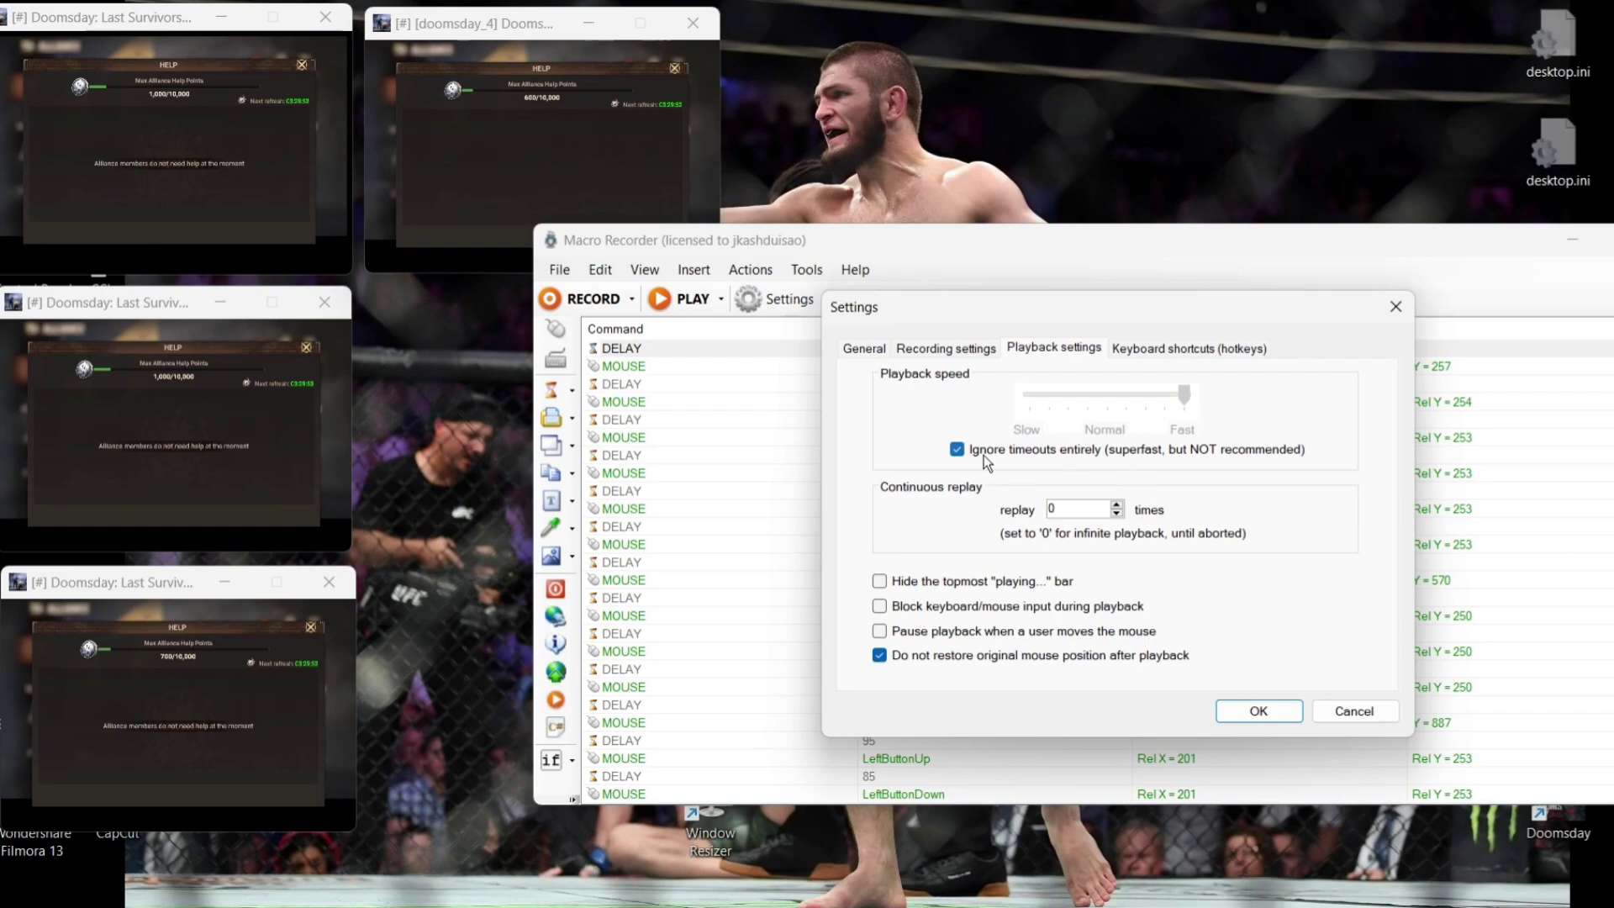
pyautogui.click(1237, 705)
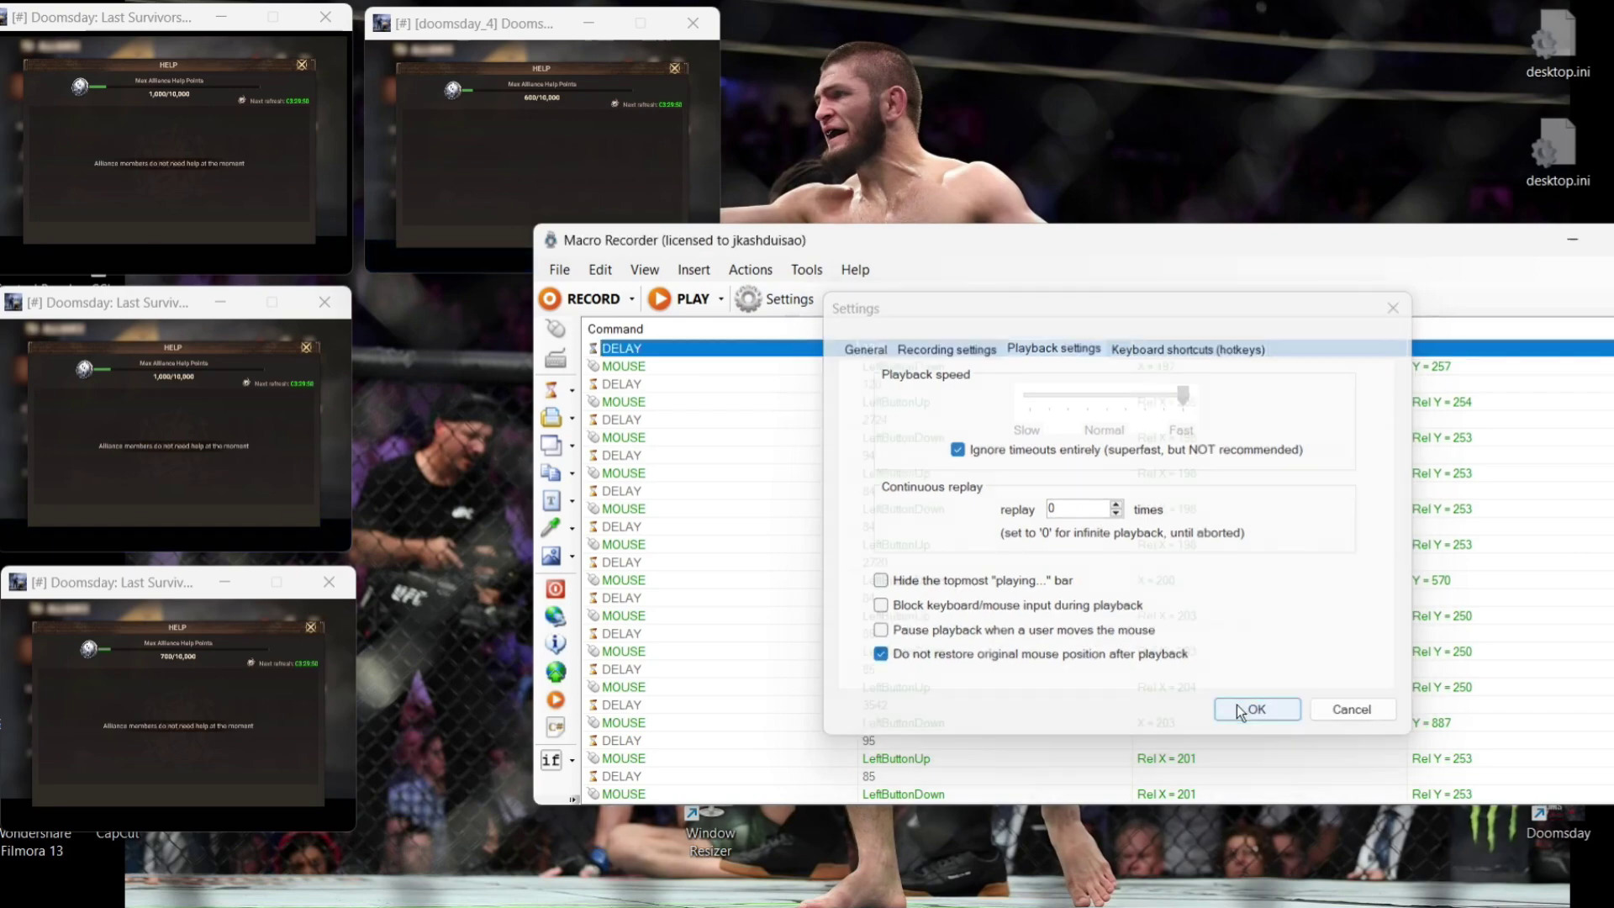
pyautogui.press('F5')
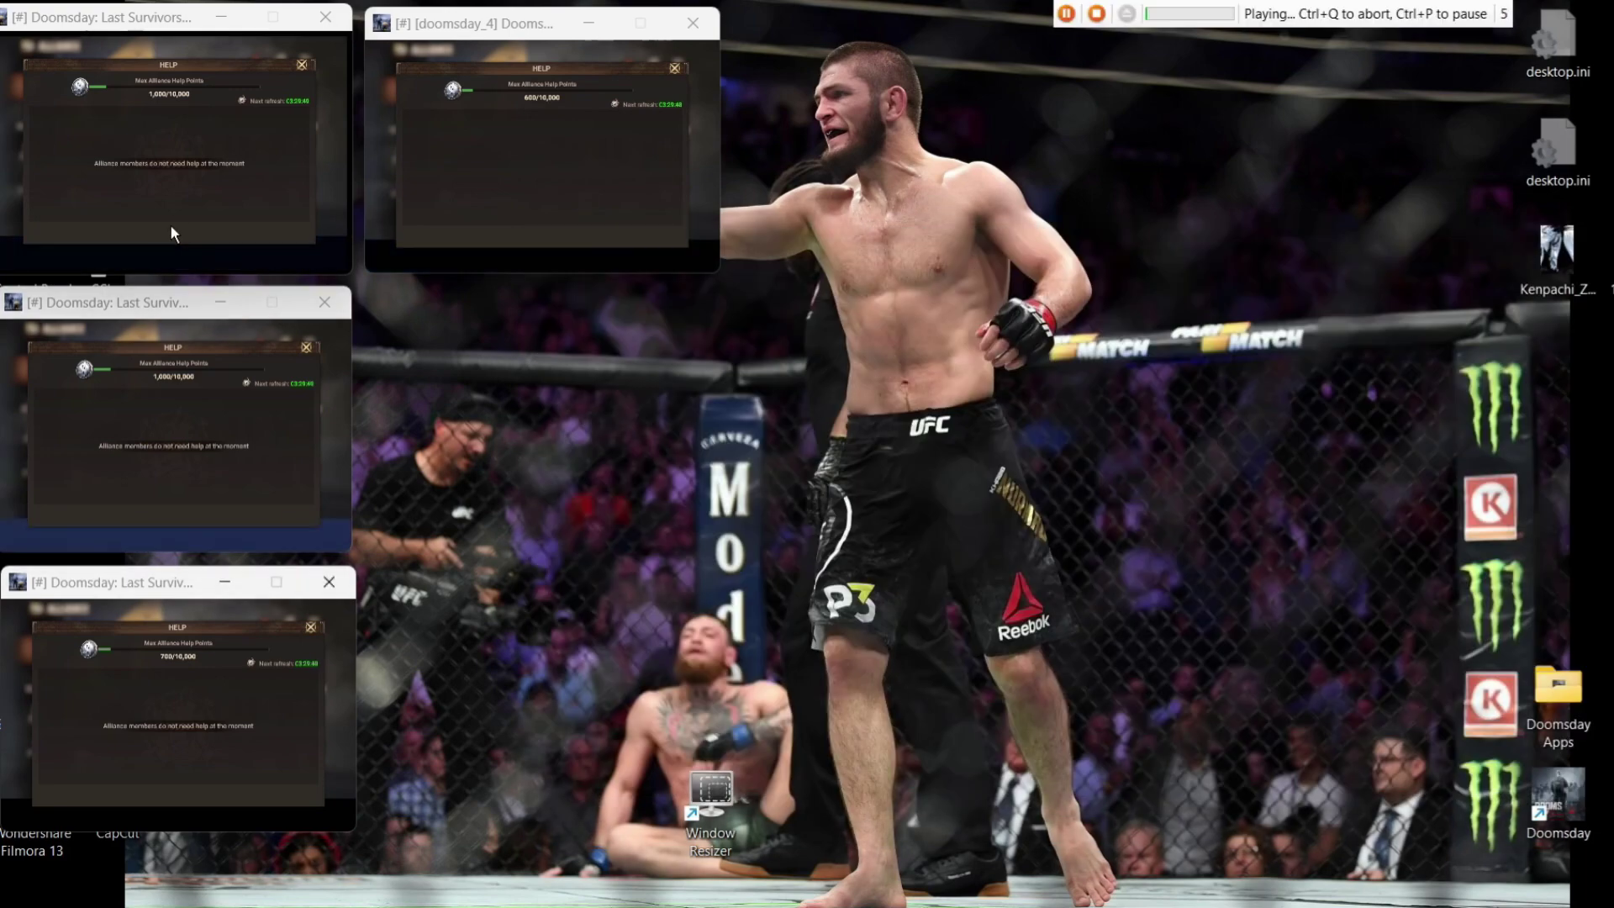
pyautogui.hotkey('ctrl', 'q')
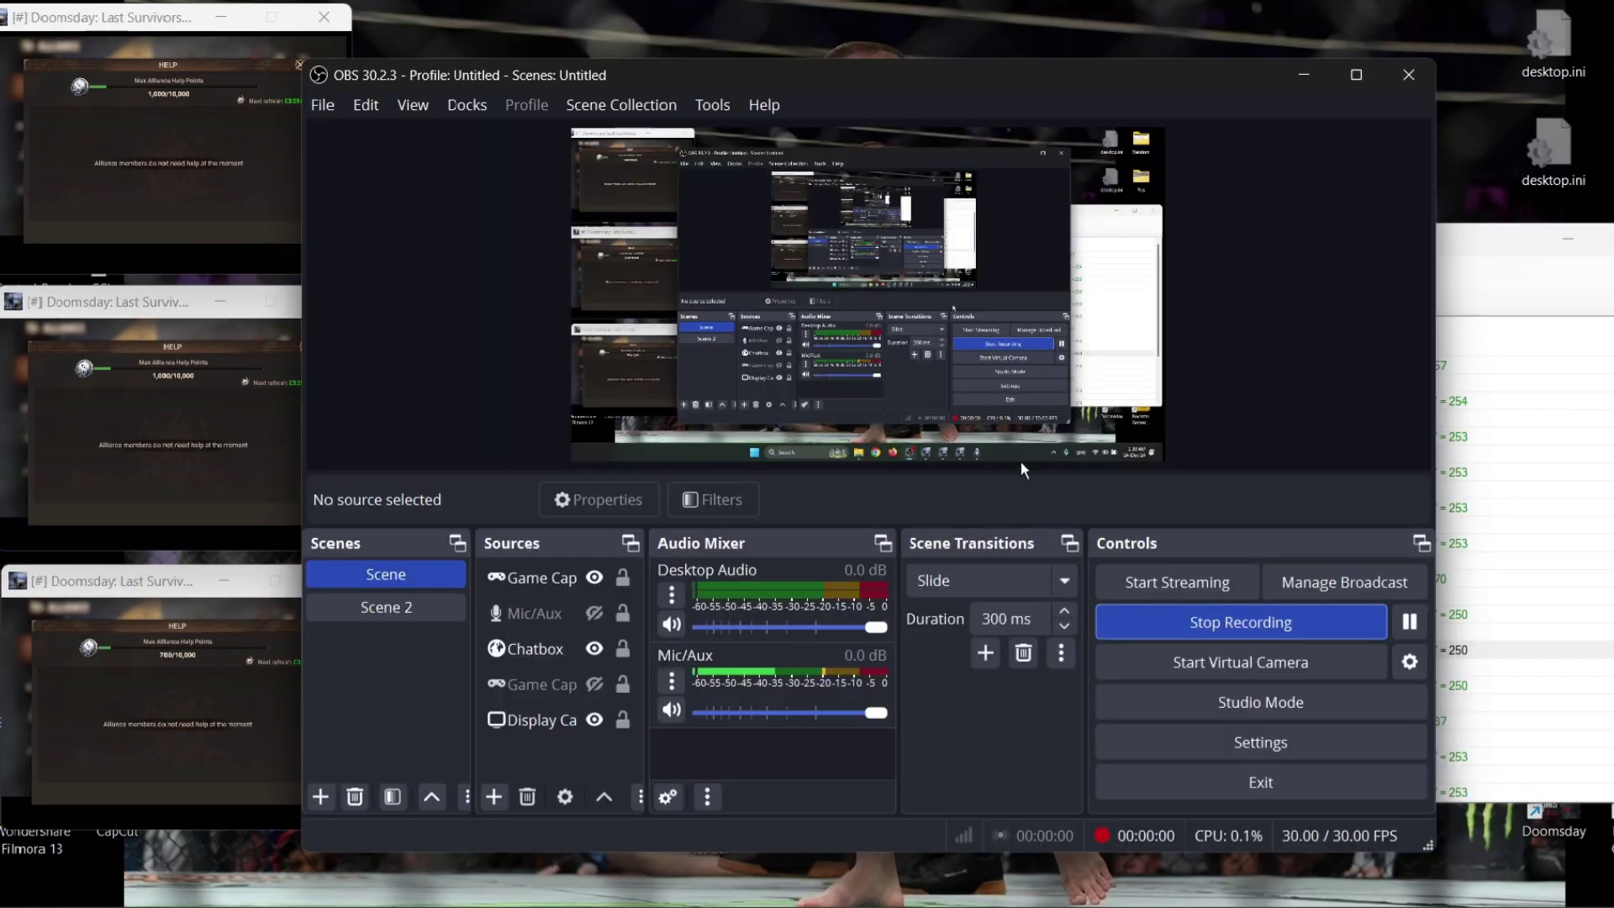
# - Minimize the OBS window and try the help clicks by hand in the lower Help area of the three stacked game windows
pyautogui.click(1319, 77)
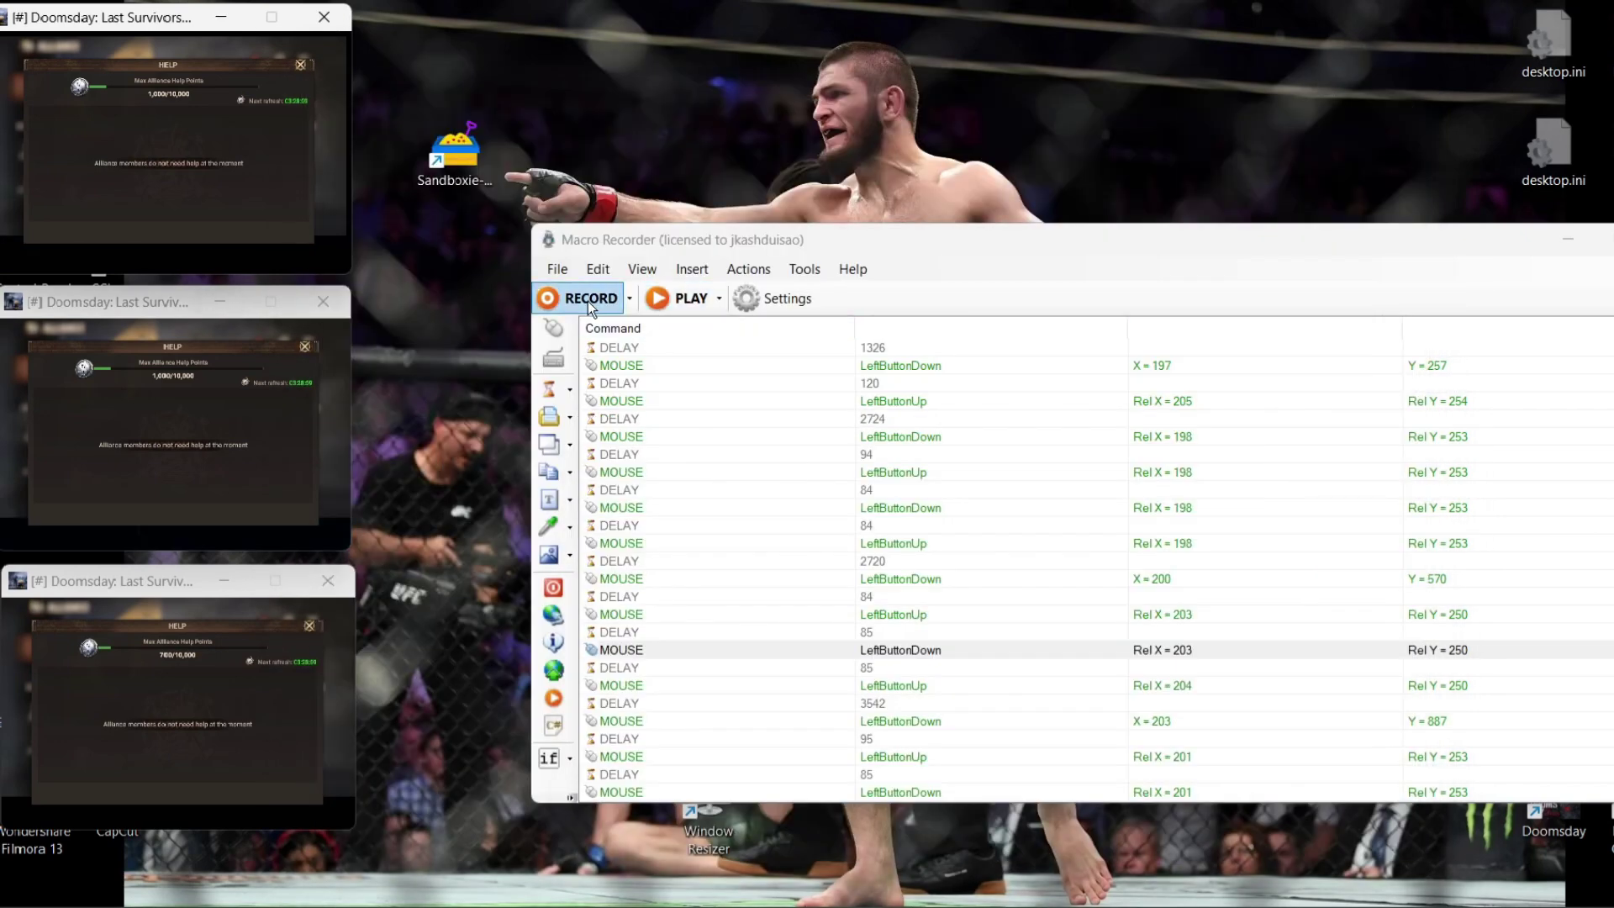
pyautogui.click(163, 223)
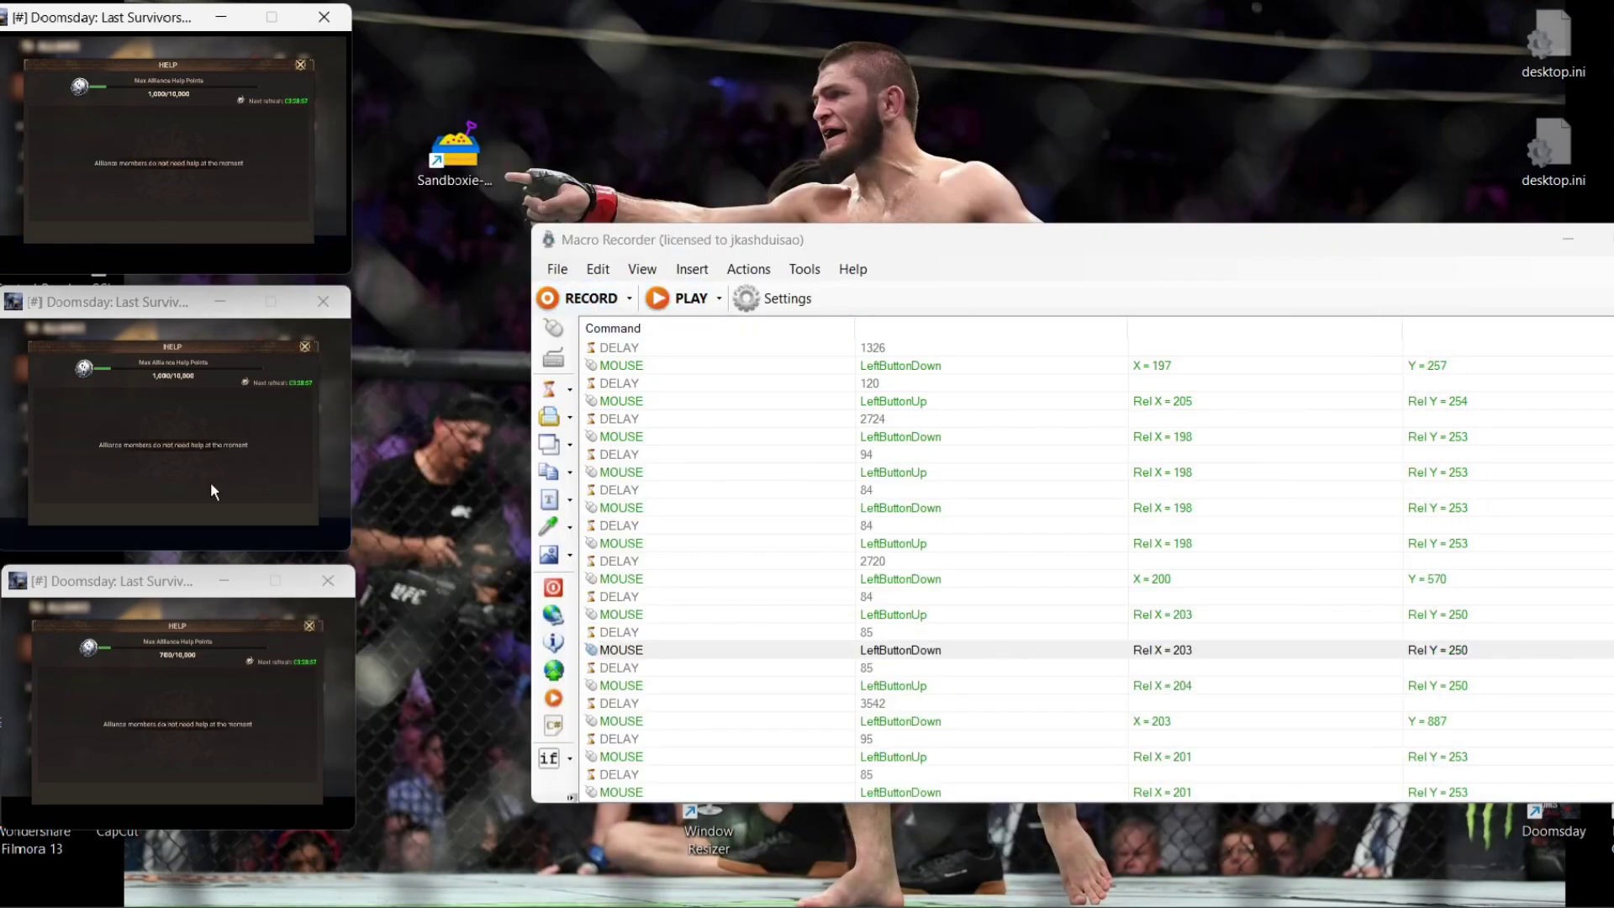
pyautogui.click(165, 507)
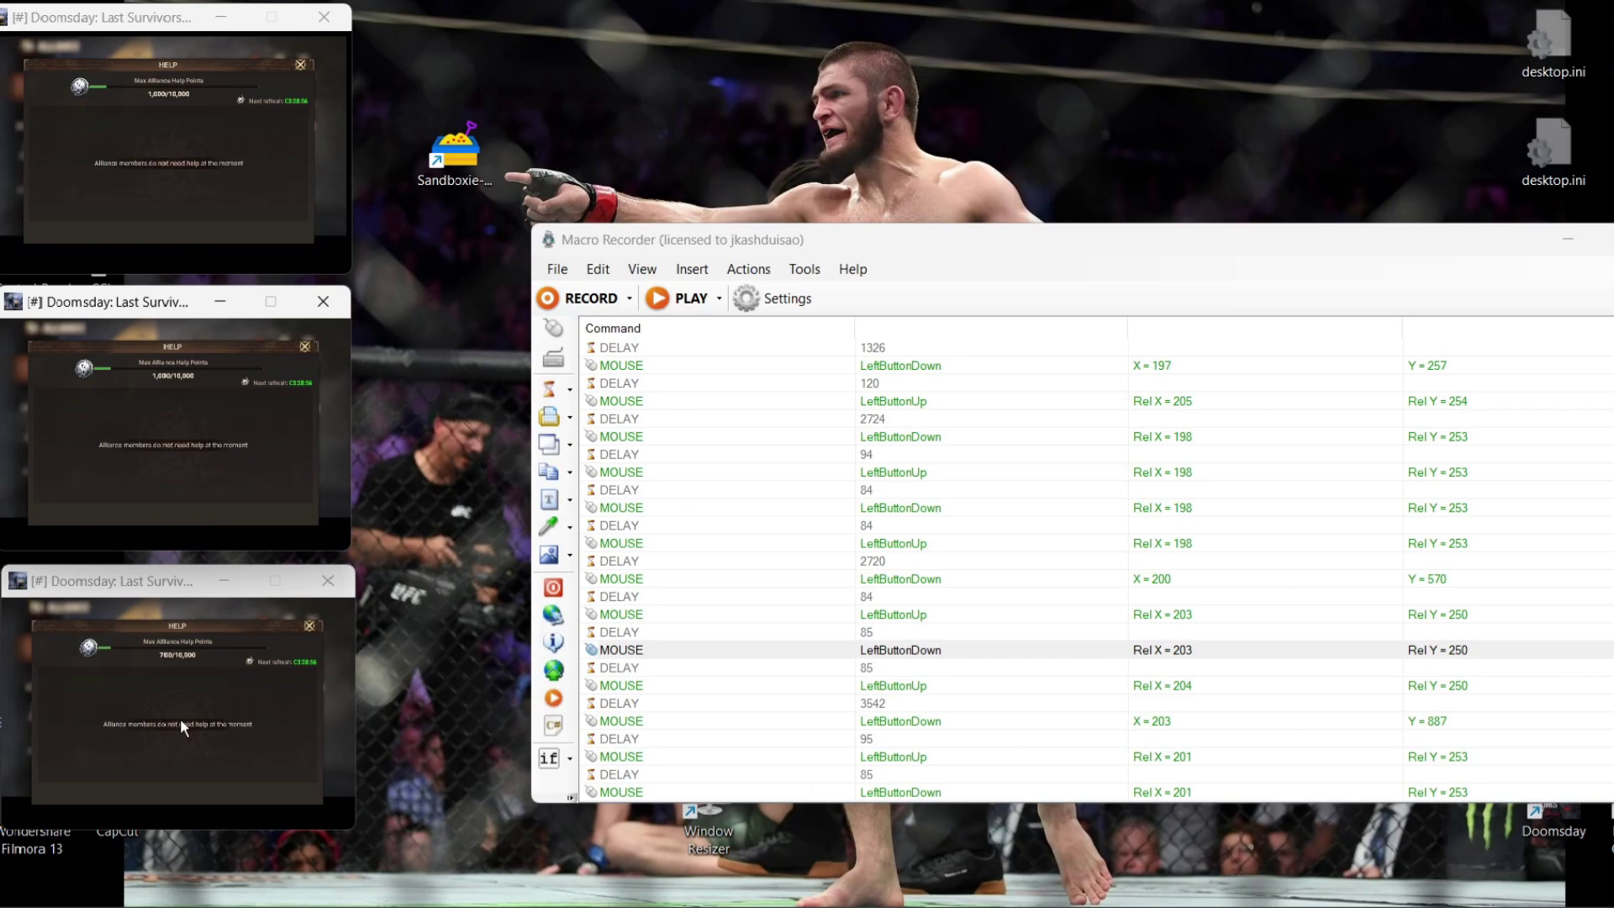
pyautogui.click(170, 789)
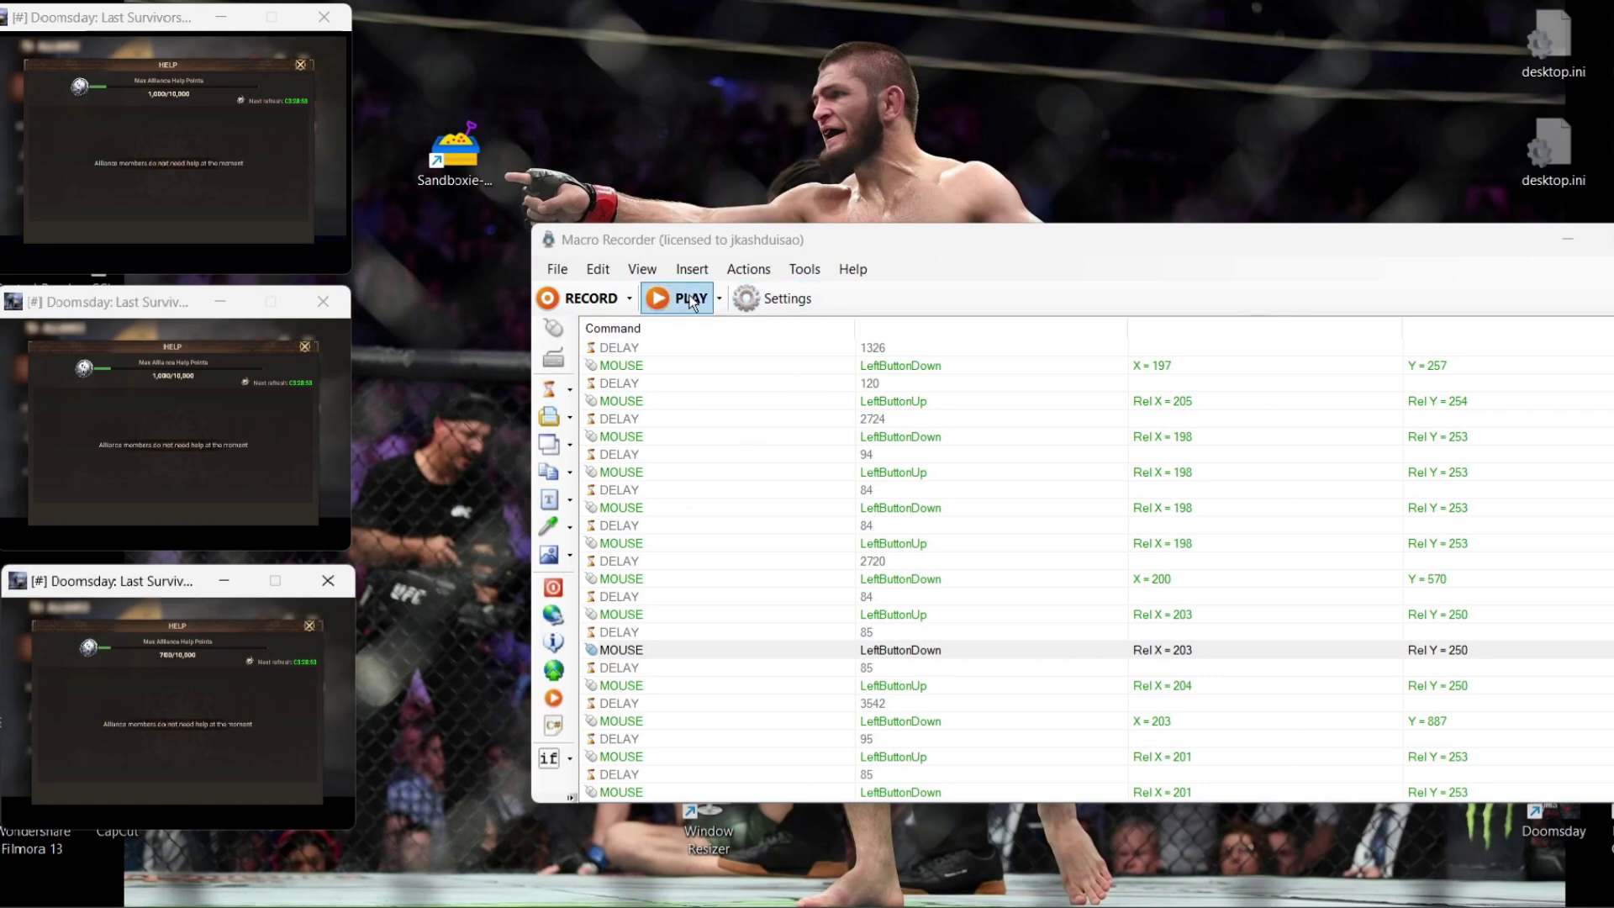
# - Record a replacement macro that double-clicks the lower Help area in each of the three stacked game windows
pyautogui.click(589, 301)
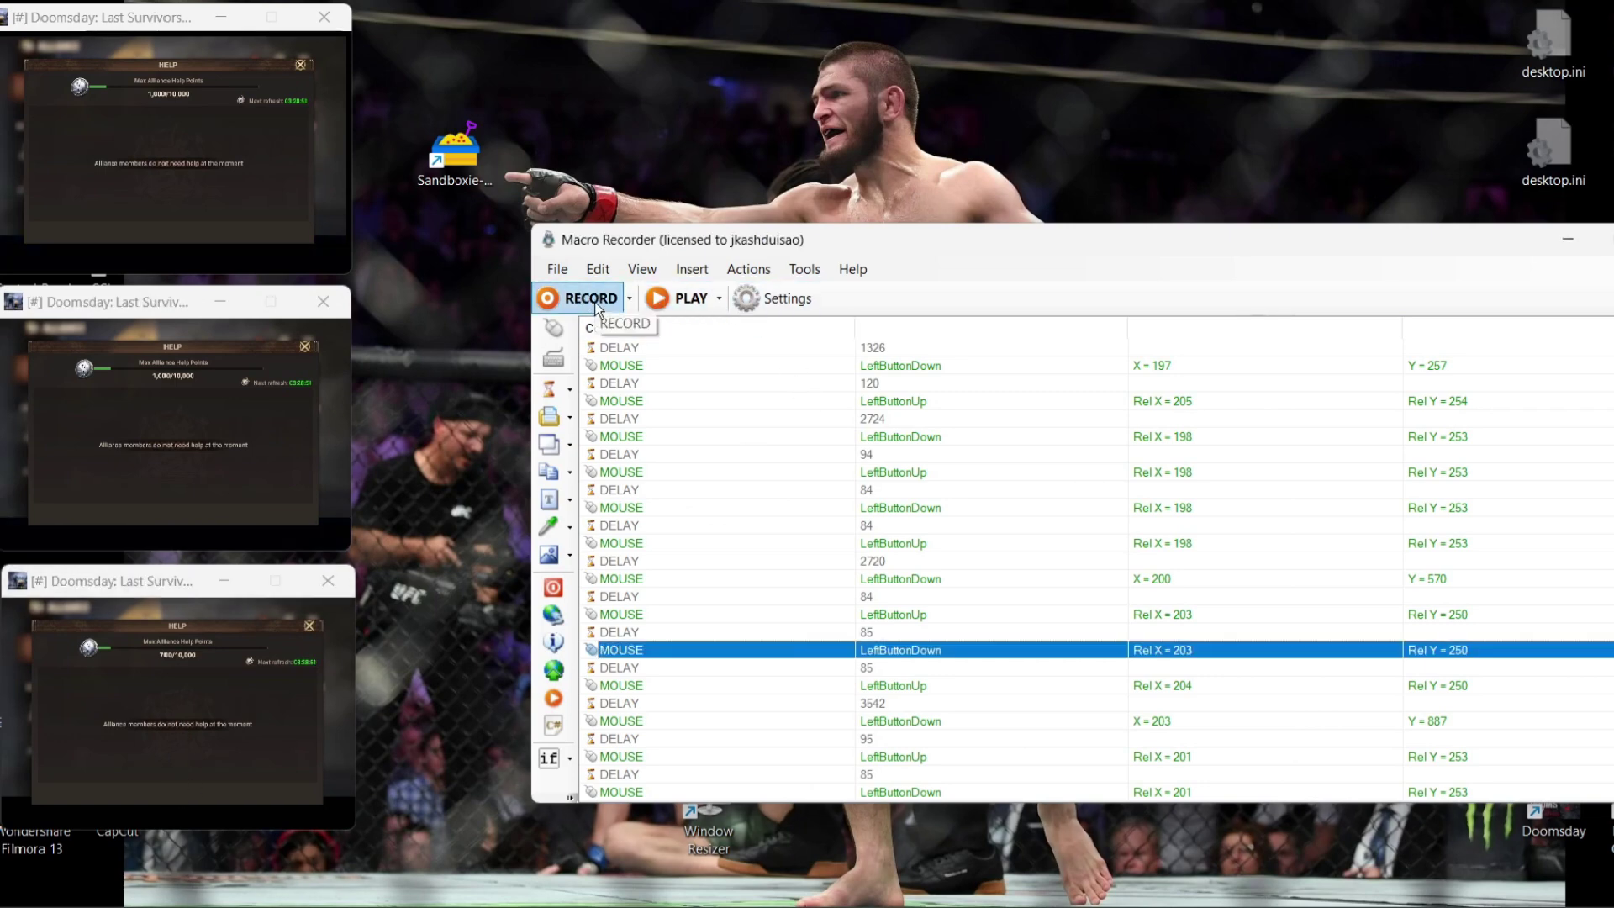
pyautogui.click(594, 301)
pyautogui.click(912, 547)
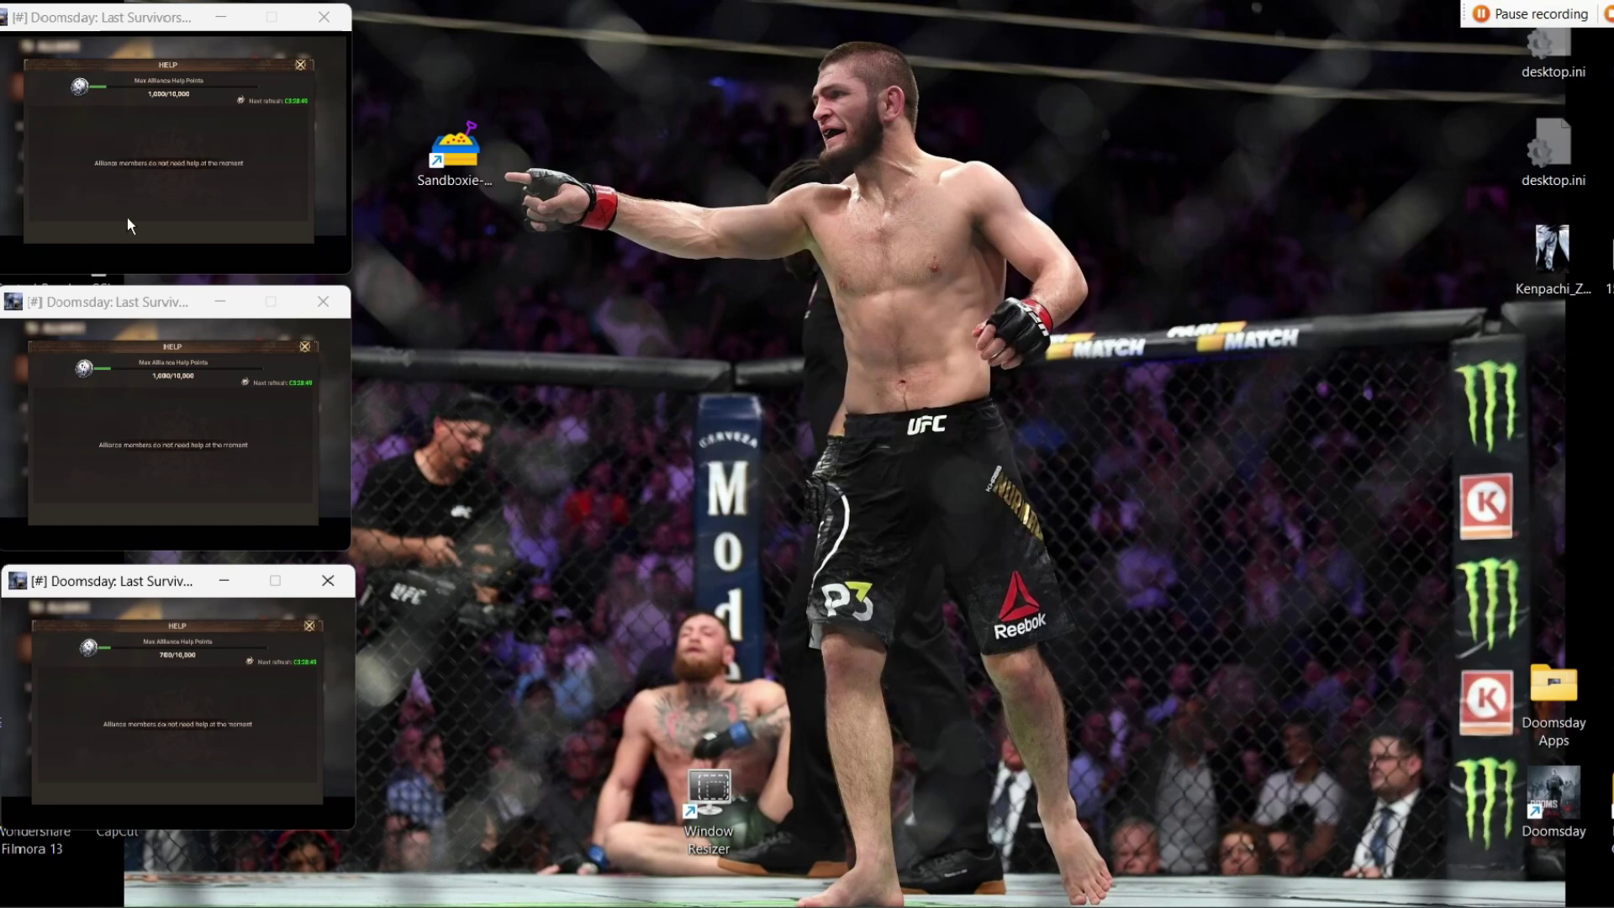
pyautogui.click(159, 228)
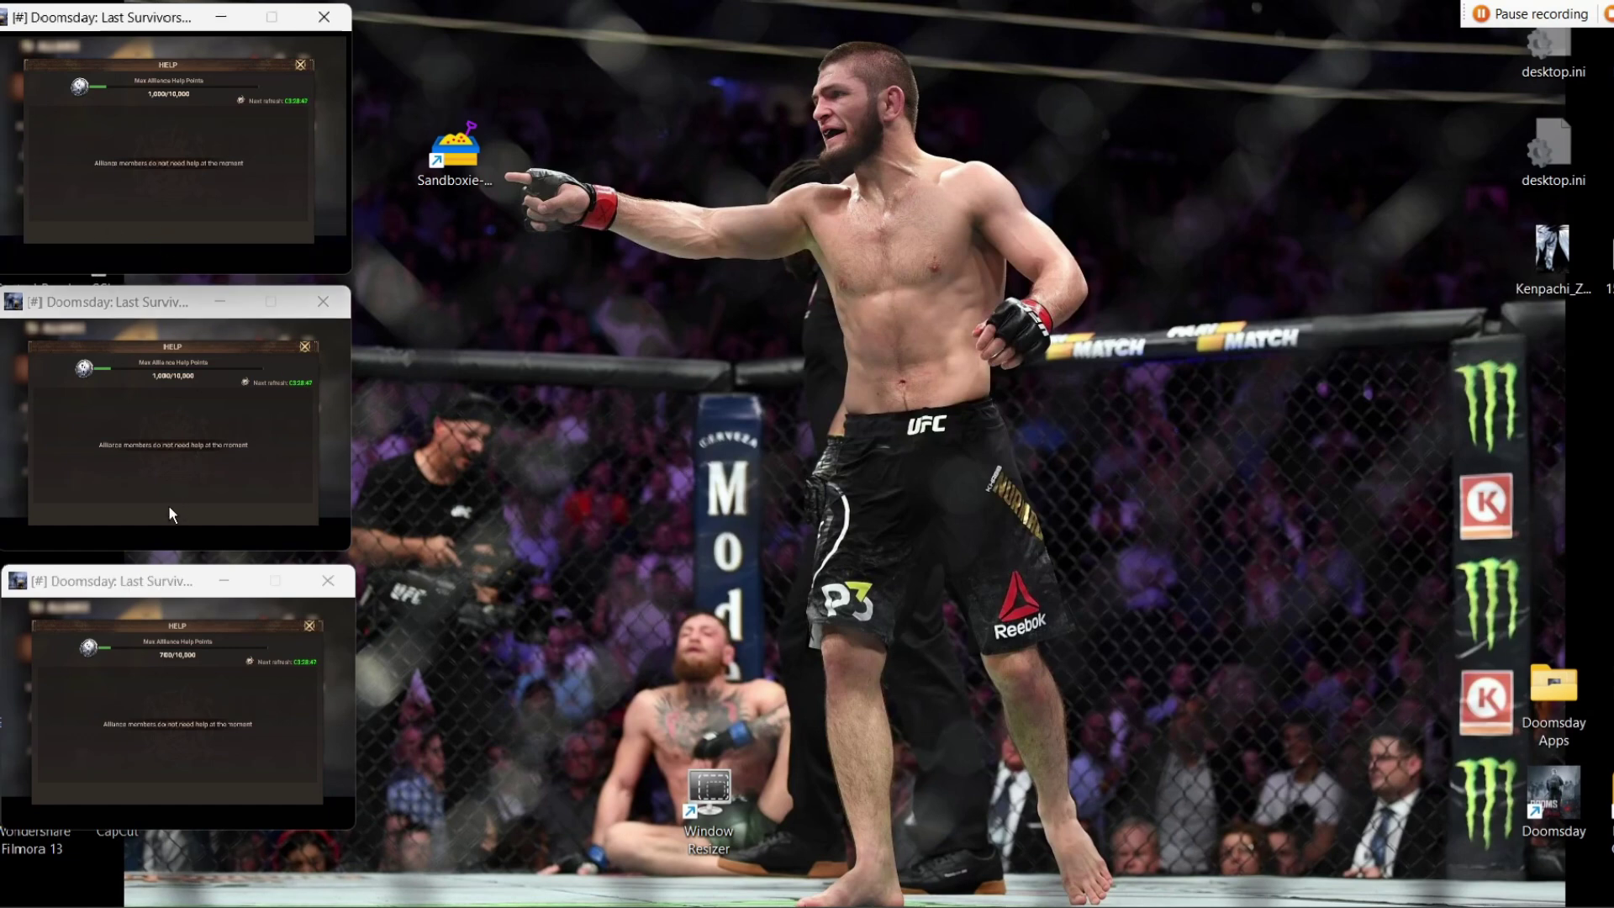
pyautogui.click(176, 793)
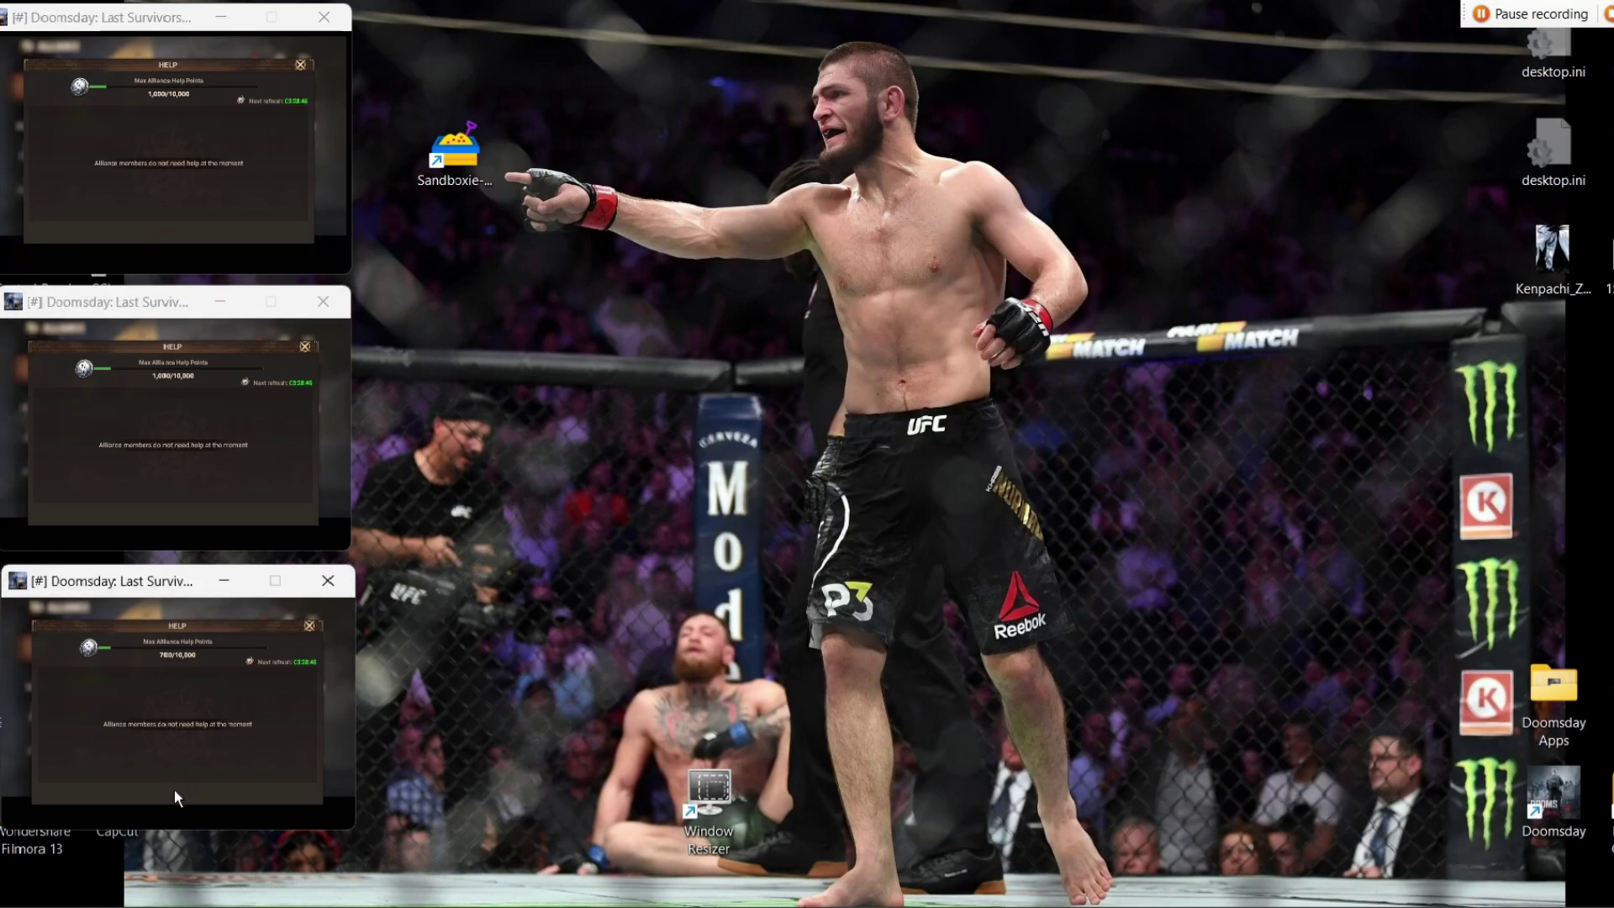
pyautogui.hotkey('ctrl', 'shift', 'space')
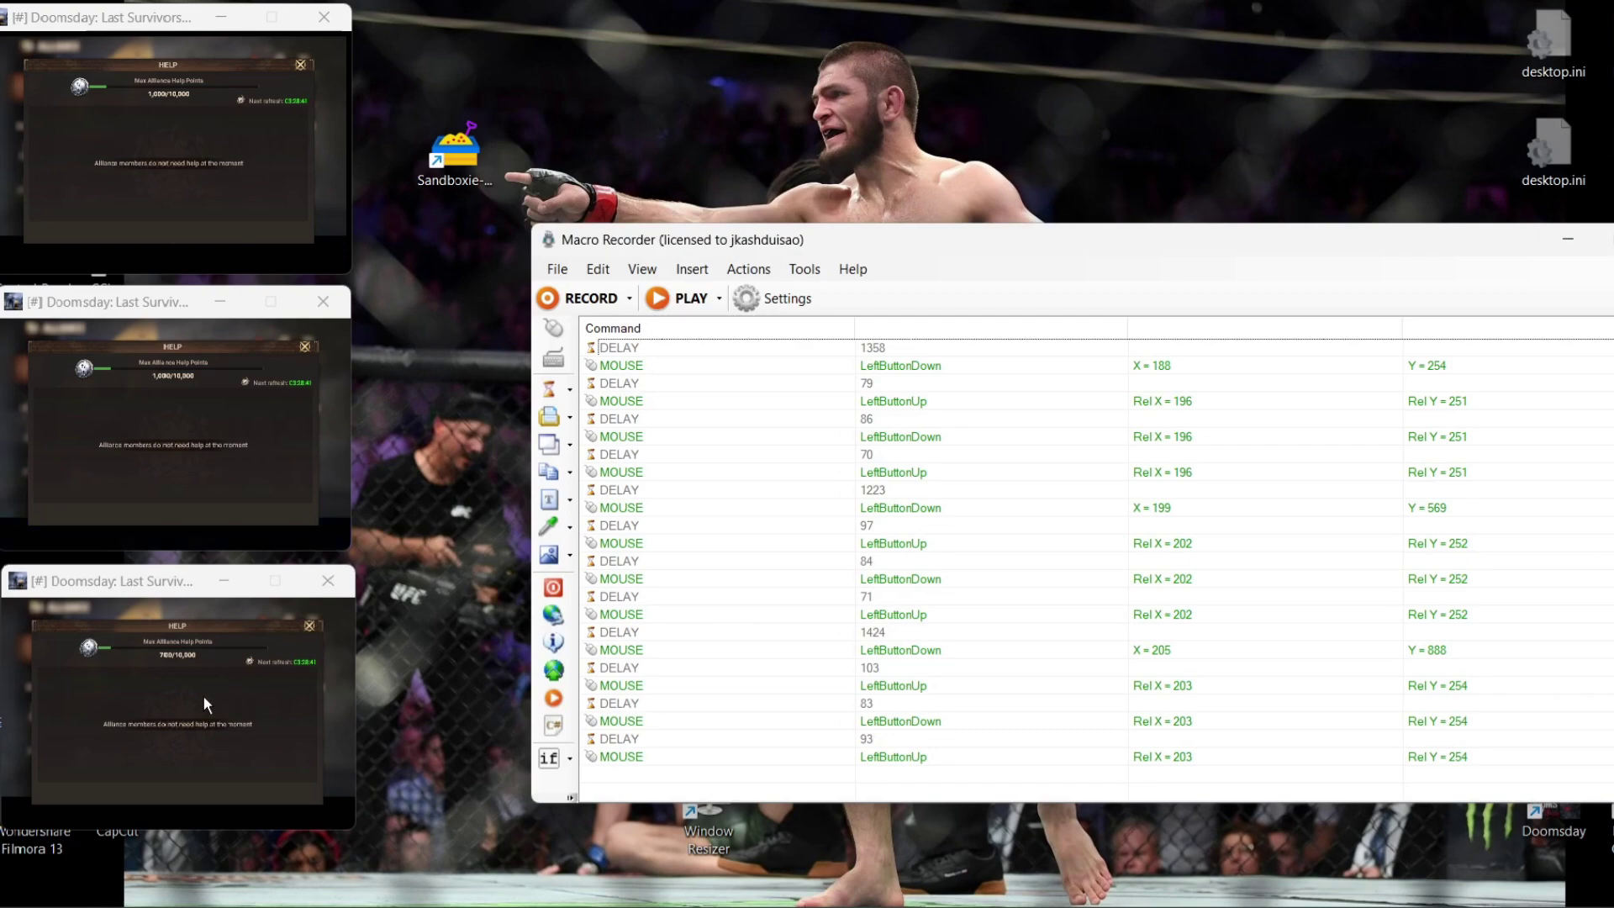
# - Play the newly recorded macro across the three game windows
pyautogui.hotkey('ctrl', 'shift', 'alt', 'p')
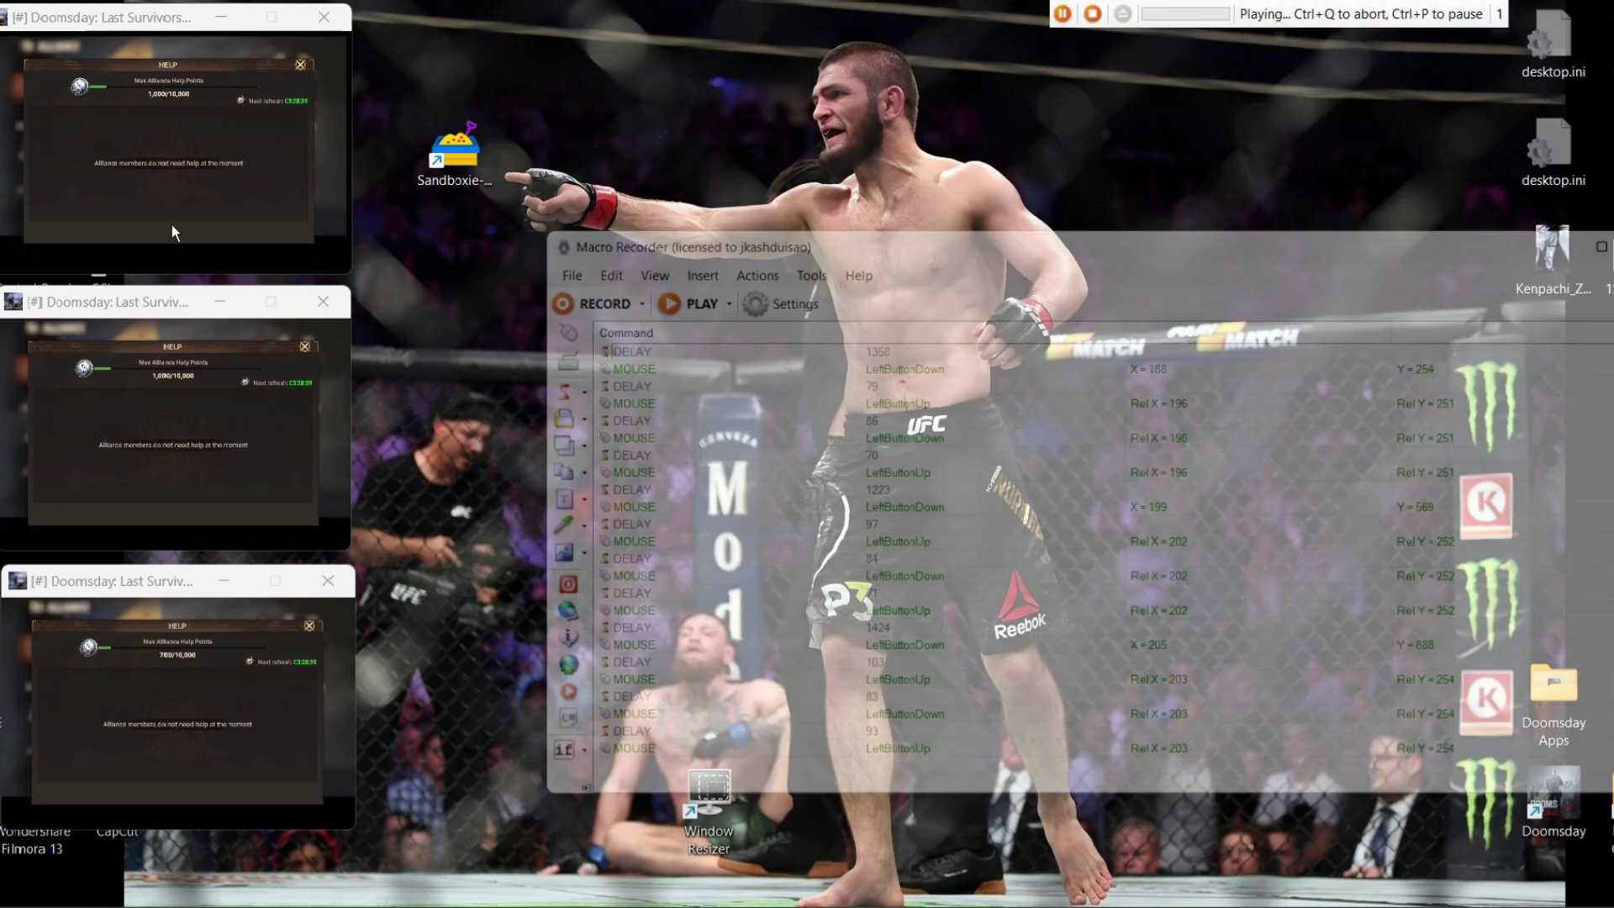